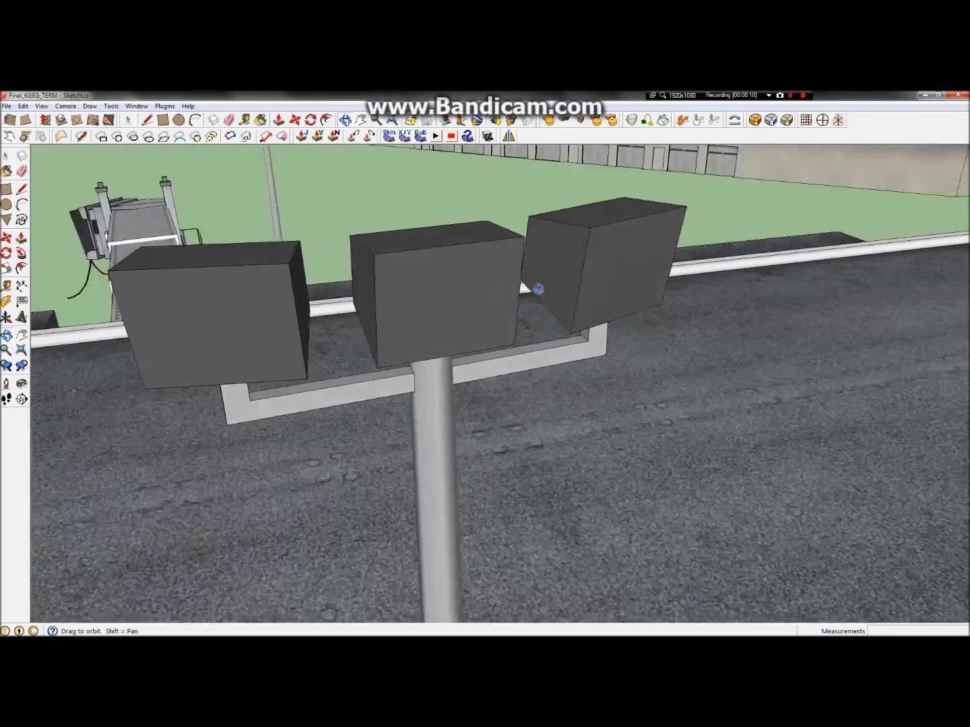
Examine the floodlight poles on the terminal roof, their lamp heads and the faceted light faces spreading from one lamp.
scroll(538, 479, up, 6)
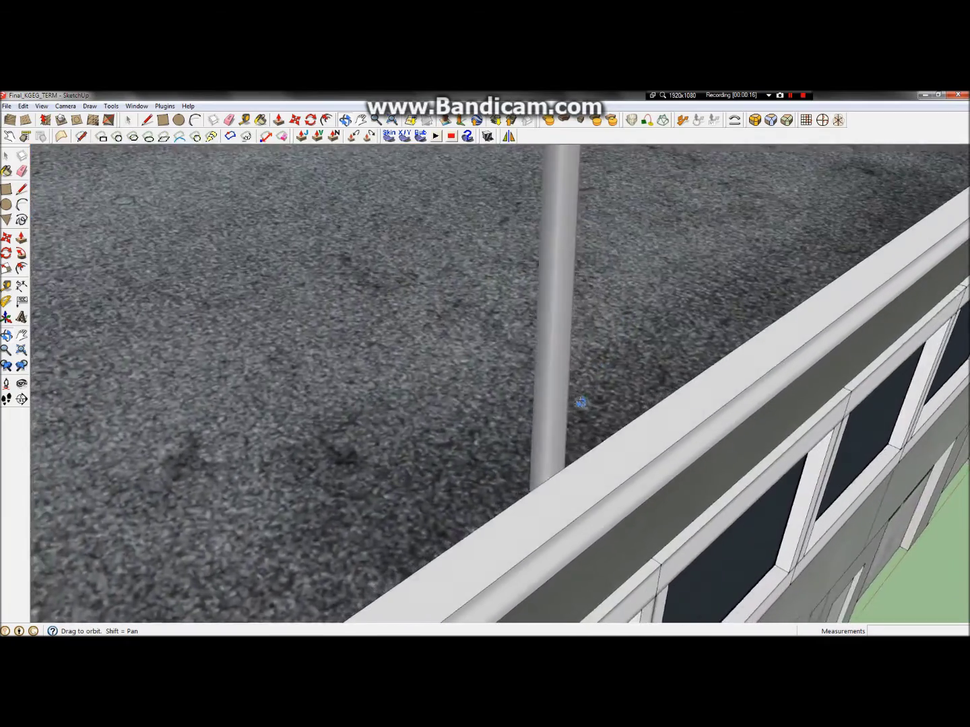
scroll(576, 403, down, 8)
scroll(572, 409, down, 4)
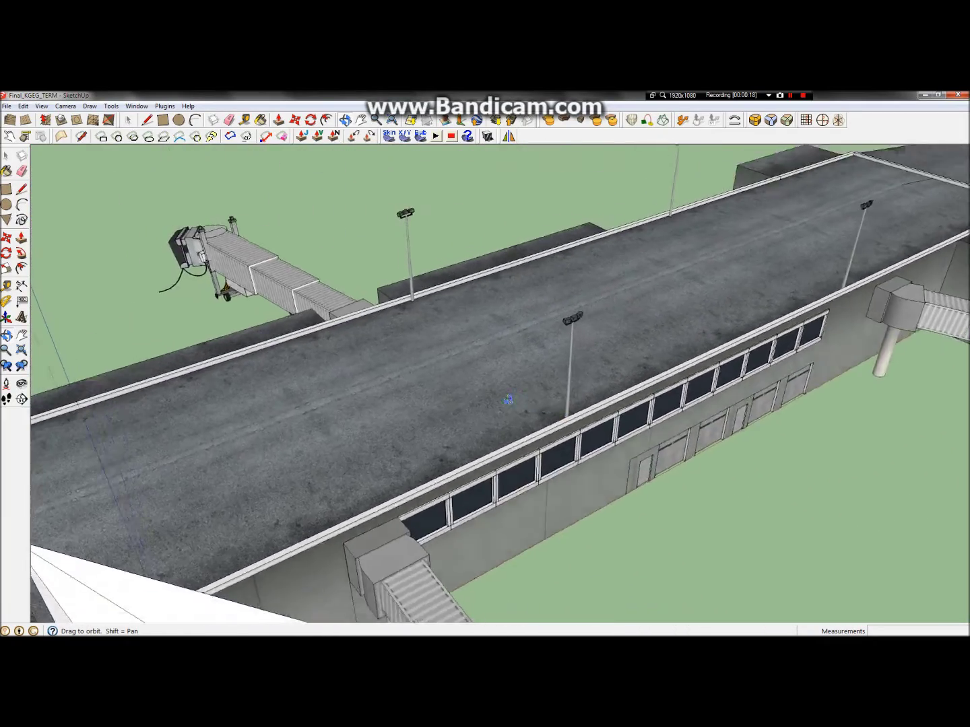
scroll(502, 347, up, 10)
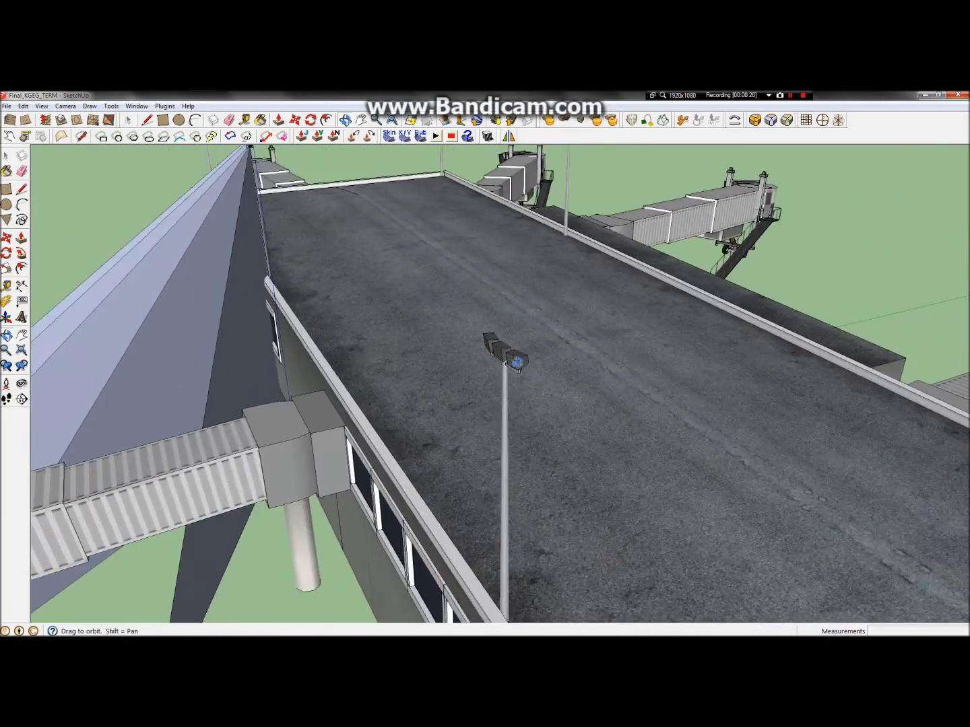
scroll(518, 365, down, 10)
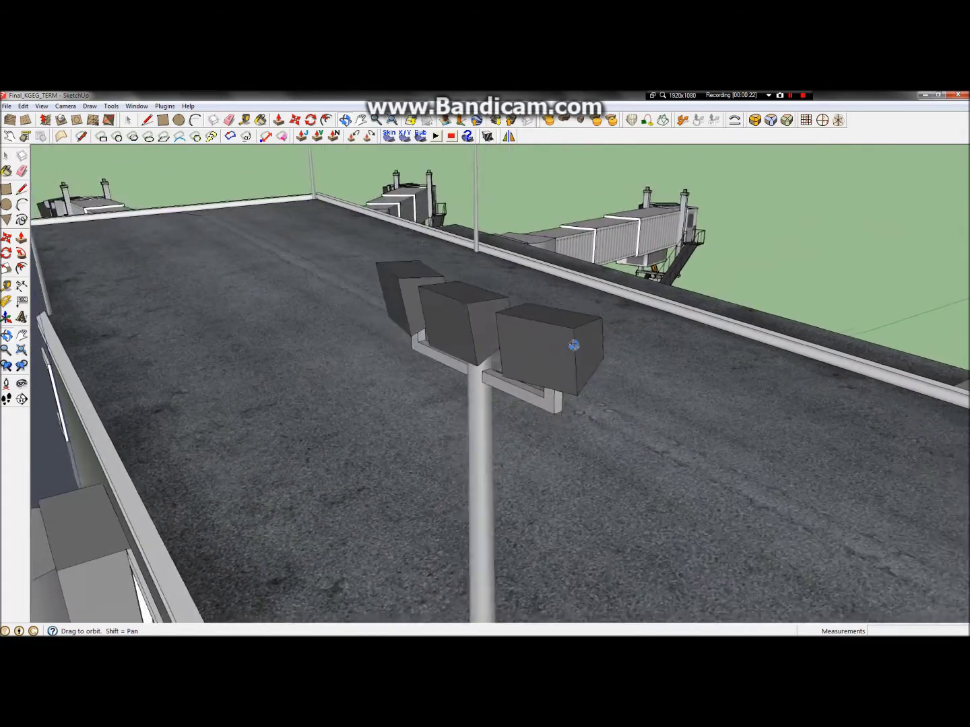
drag(575, 342, 654, 346)
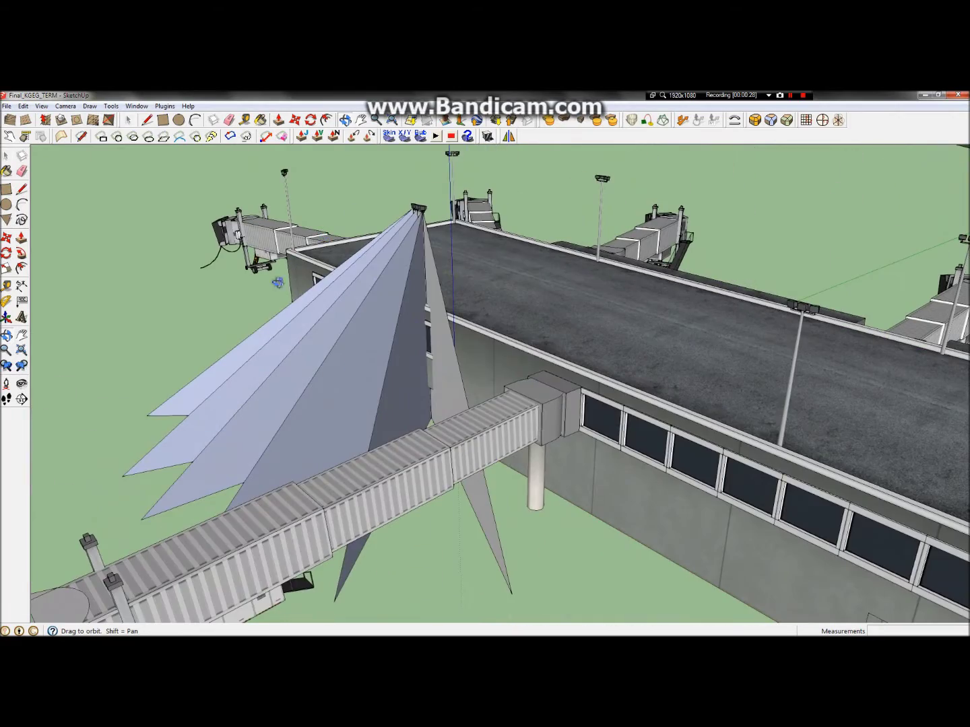
drag(317, 454, 664, 366)
scroll(569, 493, up, 6)
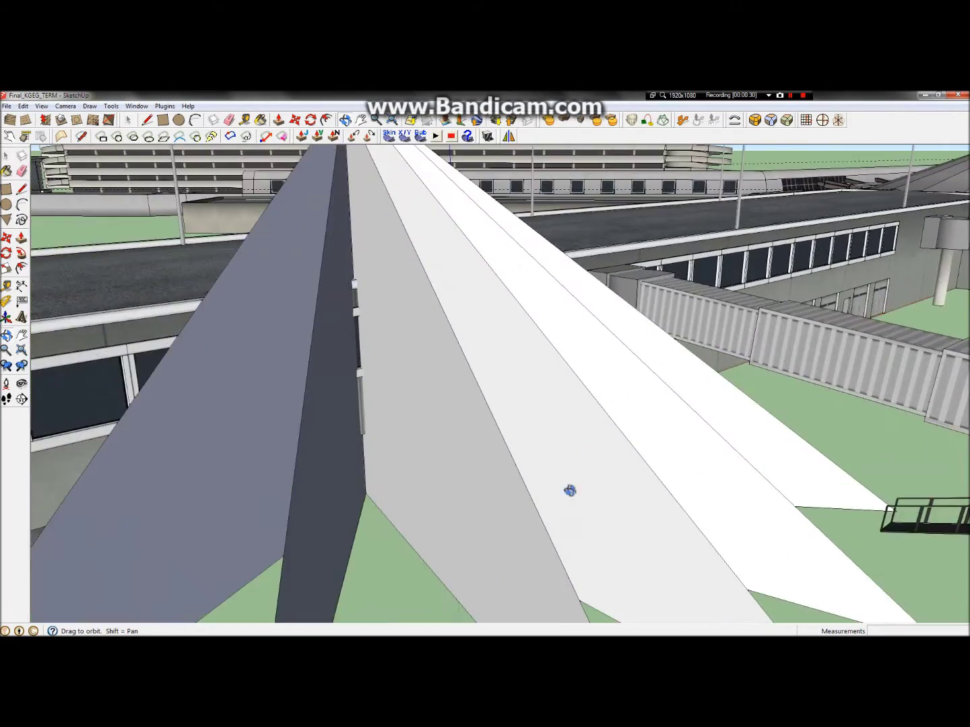
scroll(534, 503, down, 10)
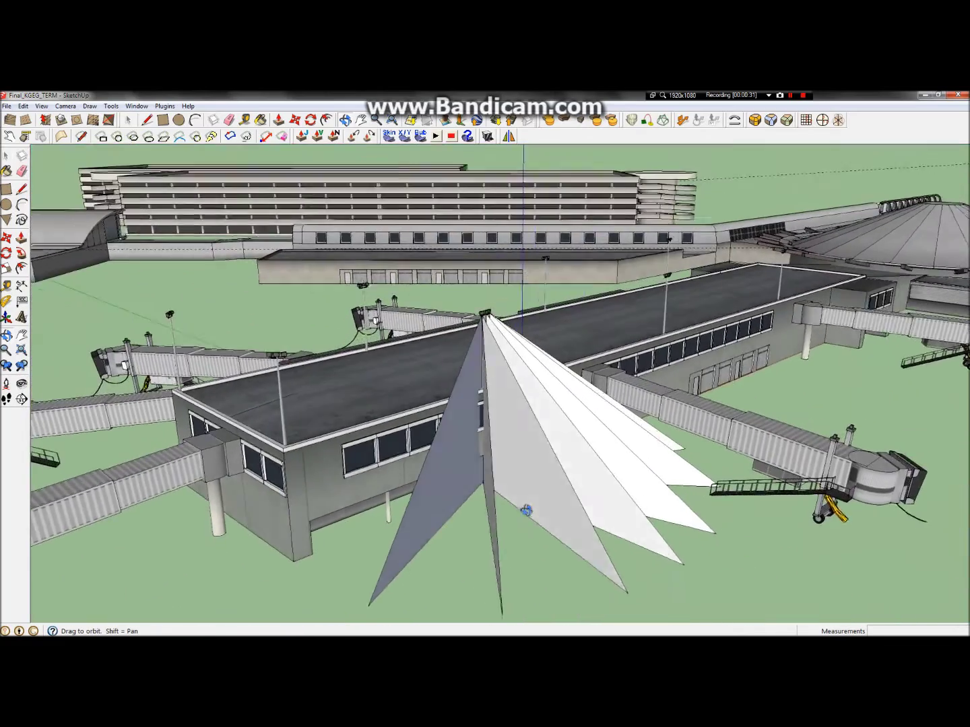
scroll(606, 370, up, 10)
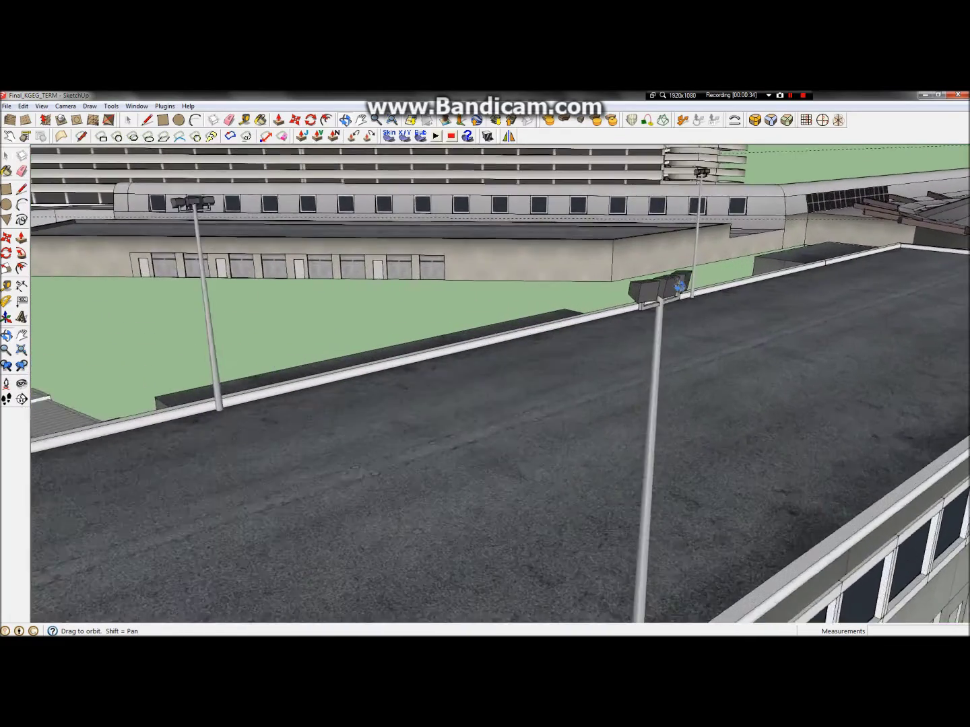
scroll(619, 313, down, 5)
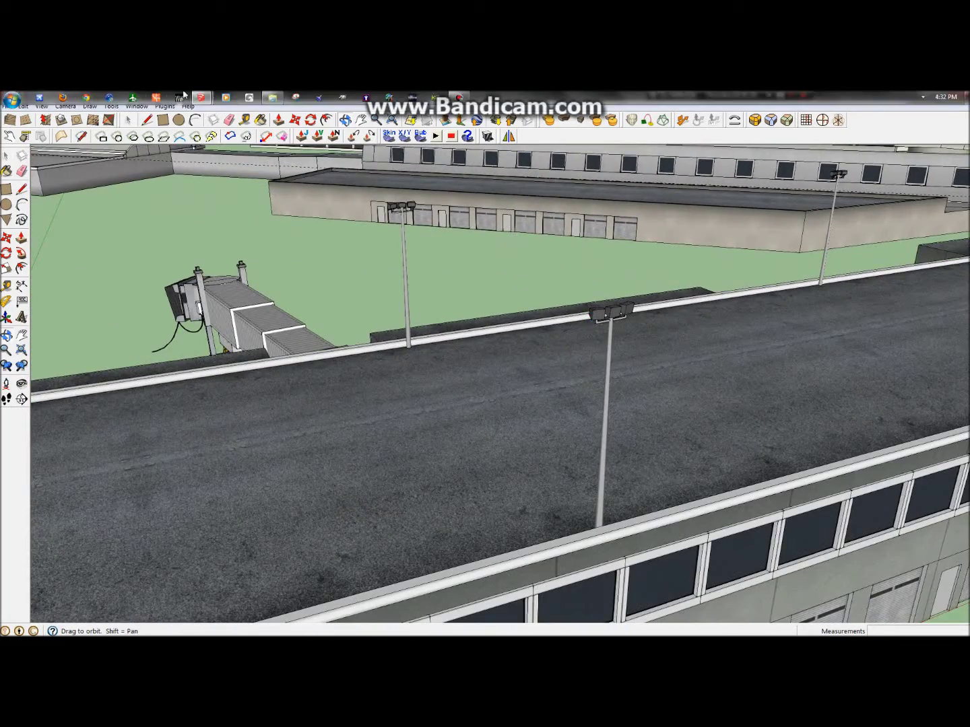
mouse_move(197, 97)
drag(627, 311, 526, 364)
scroll(522, 366, up, 5)
scroll(445, 388, up, 4)
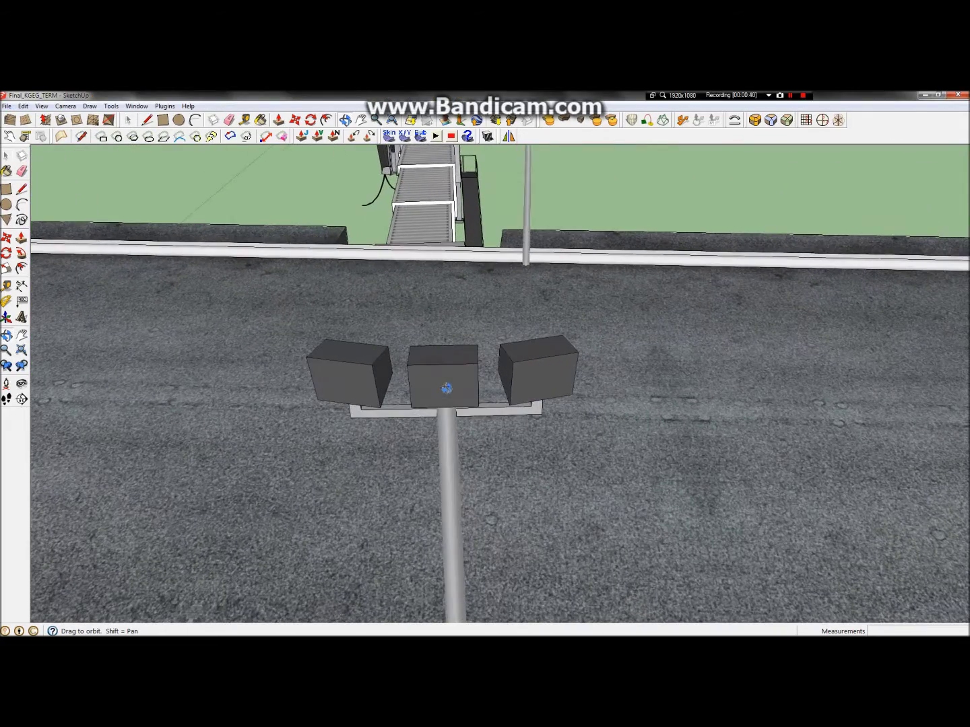
Switch to the untitled SketchUp model and examine the standalone floodlight pole and its three lamp boxes.
mouse_move(203, 95)
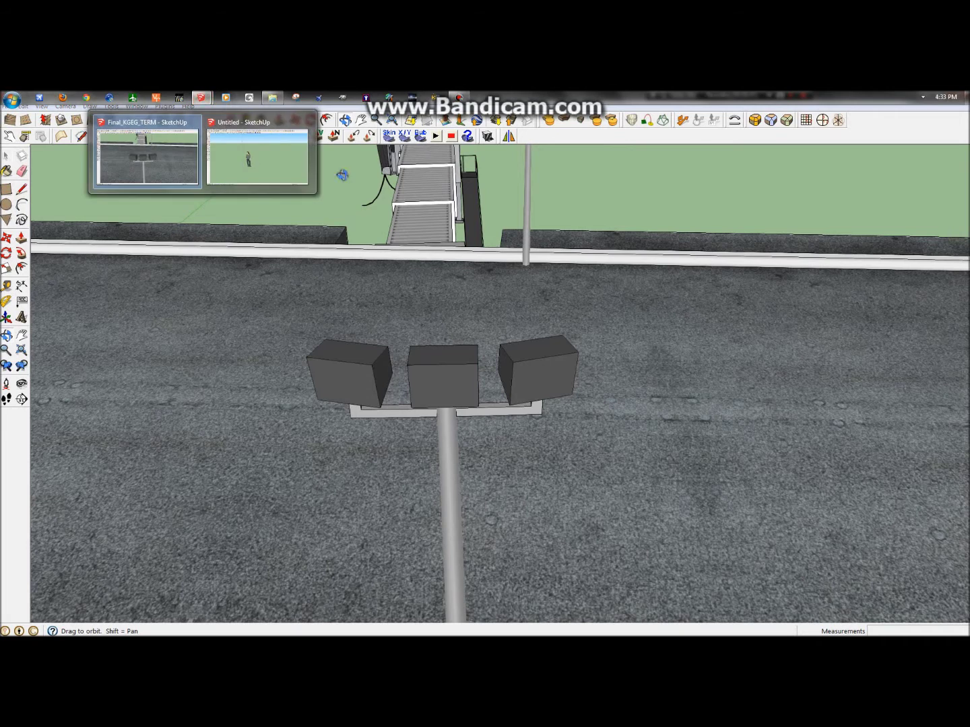
mouse_move(261, 148)
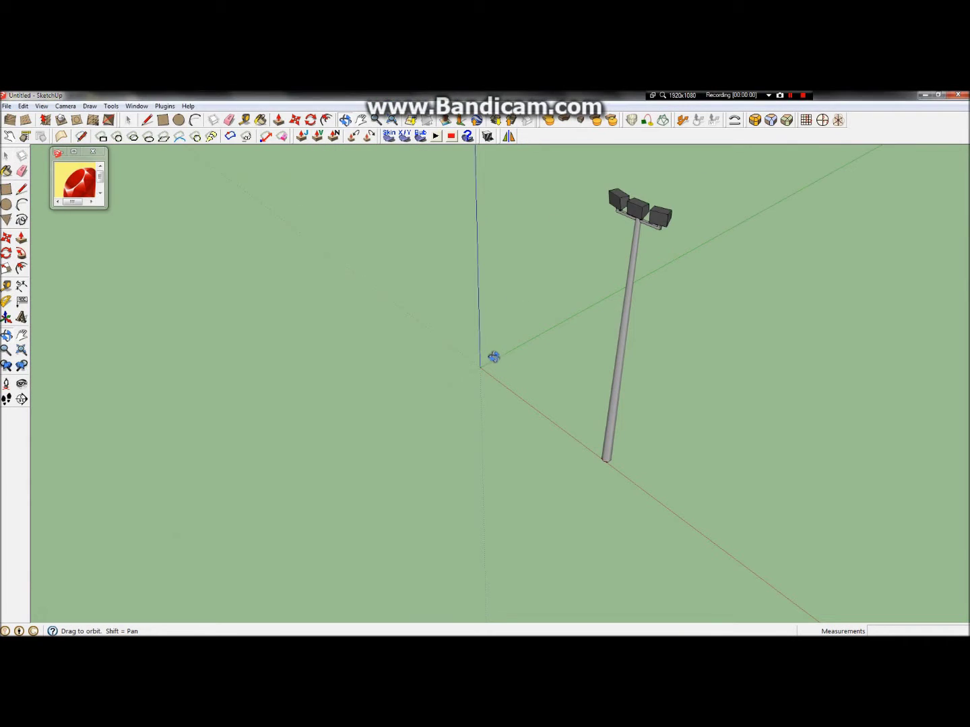
drag(494, 357, 929, 391)
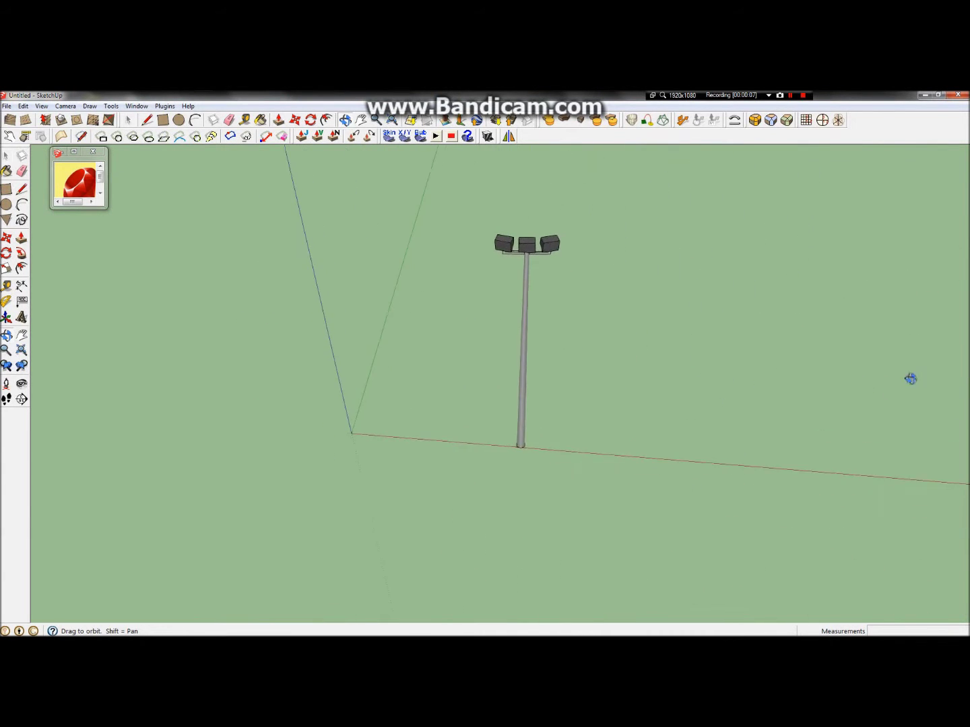
scroll(526, 250, up, 6)
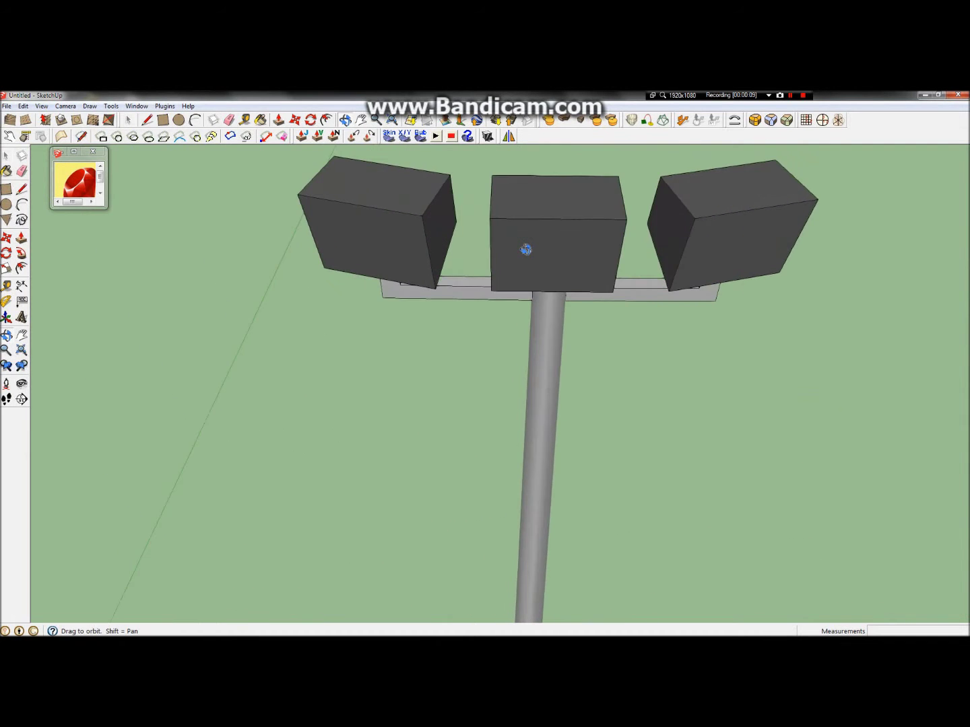
drag(527, 249, 624, 227)
scroll(630, 232, down, 4)
scroll(630, 232, down, 8)
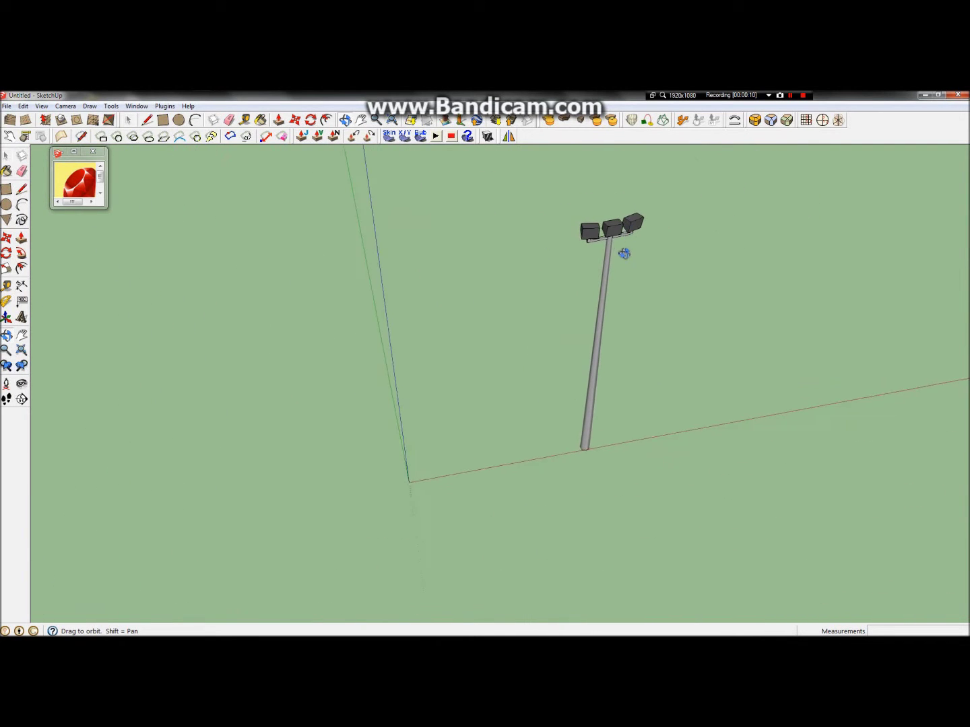
Draw a circle centred on the origin on the ground plane, with a radius of about 5' 1 11/16".
scroll(377, 463, up, 5)
drag(452, 506, 415, 460)
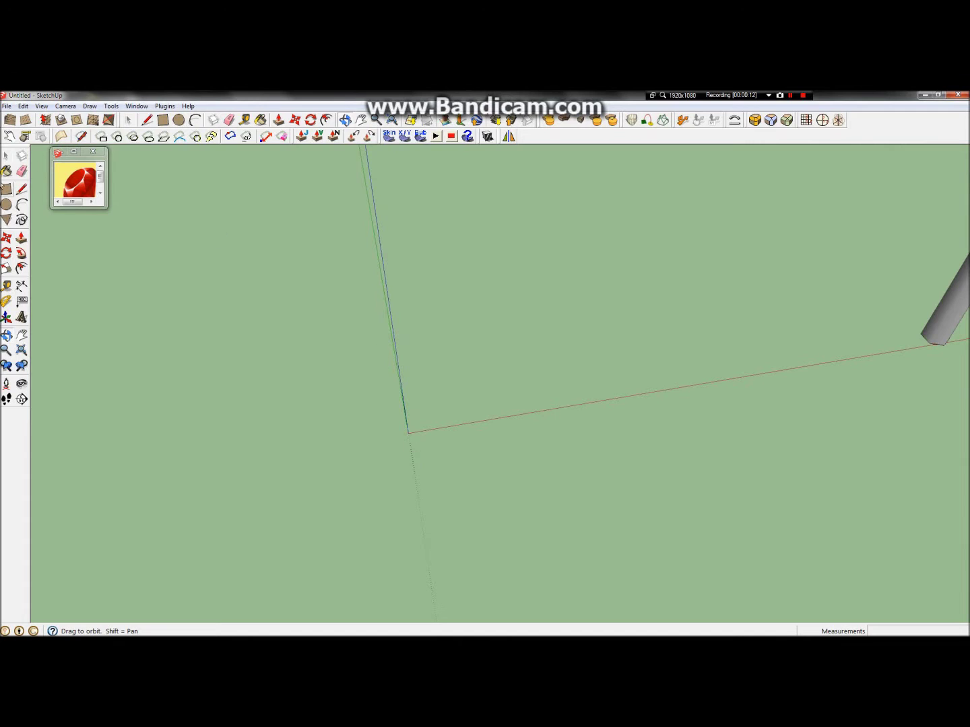
key(c)
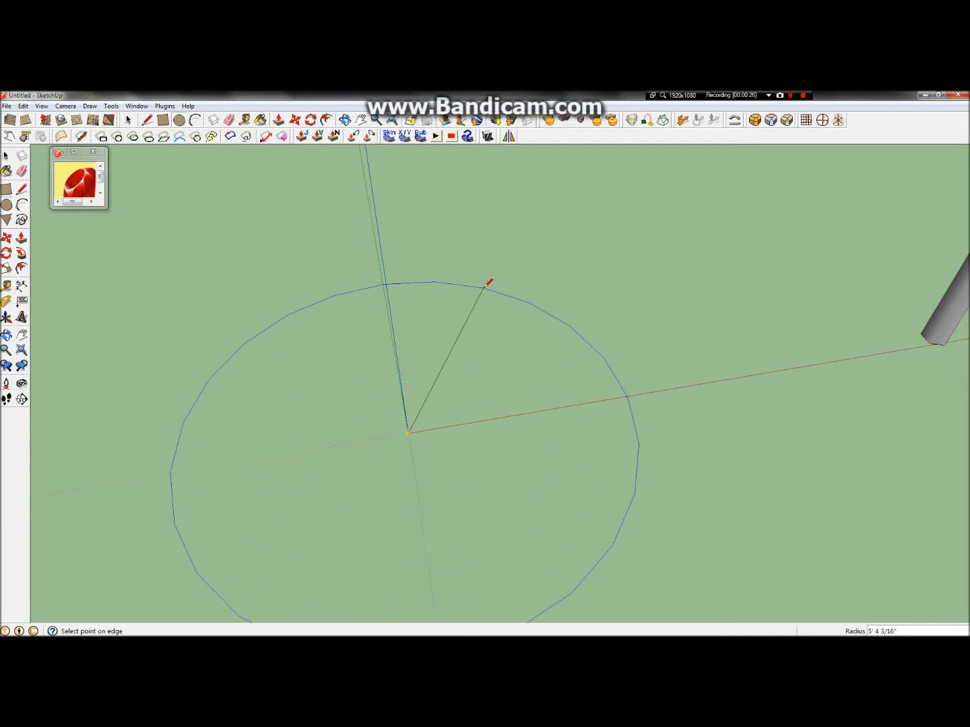
scroll(488, 282, down, 2)
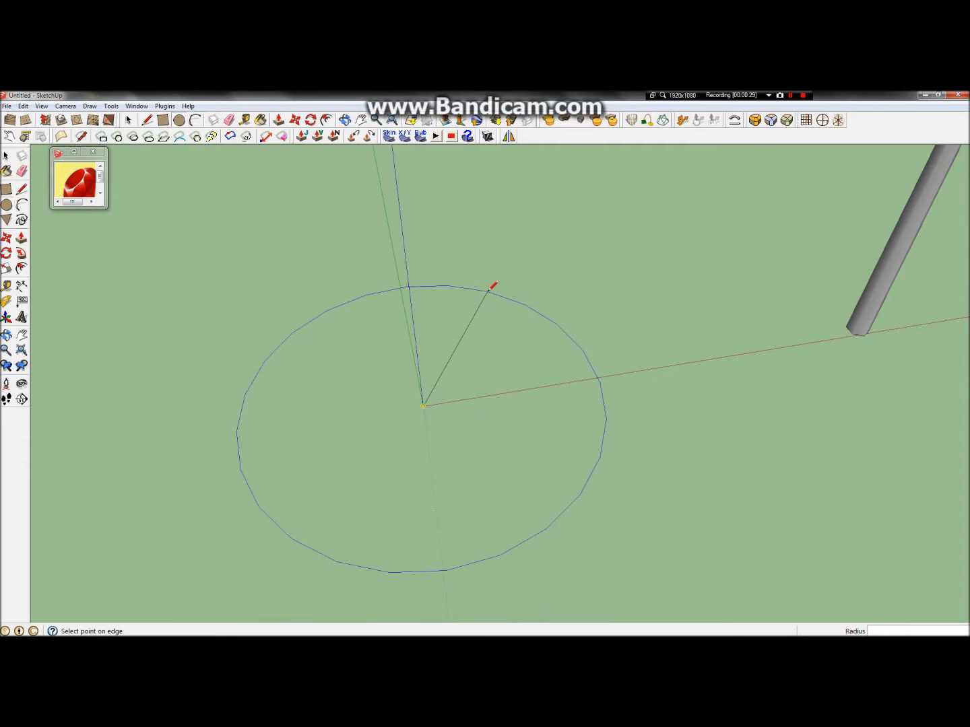
click(495, 288)
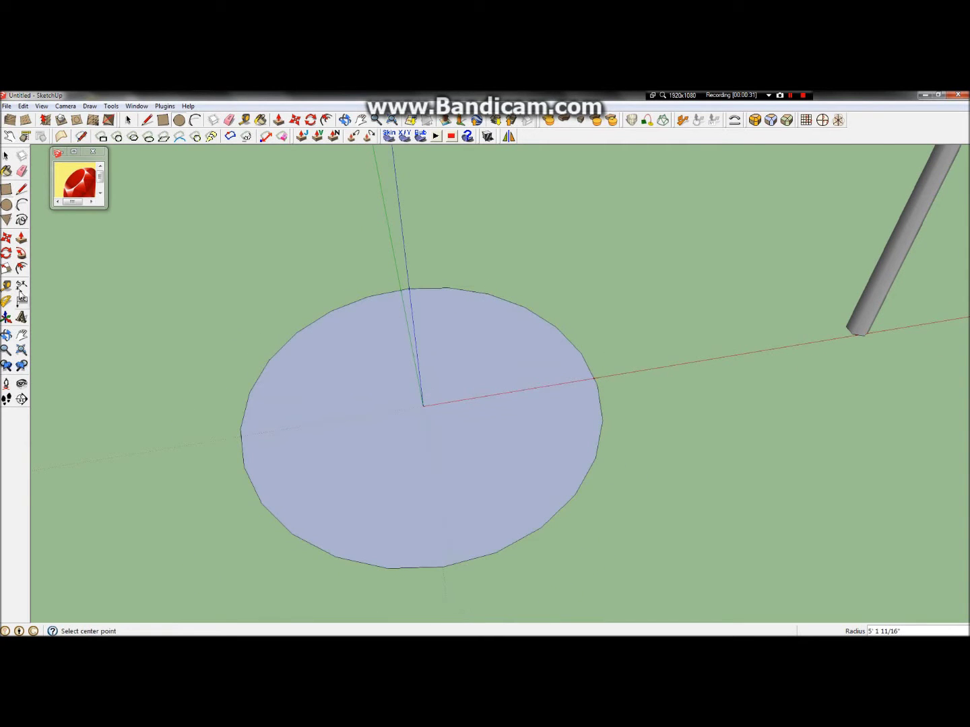
Push/Pull the circular face upward into a short, flat cylinder.
key(p)
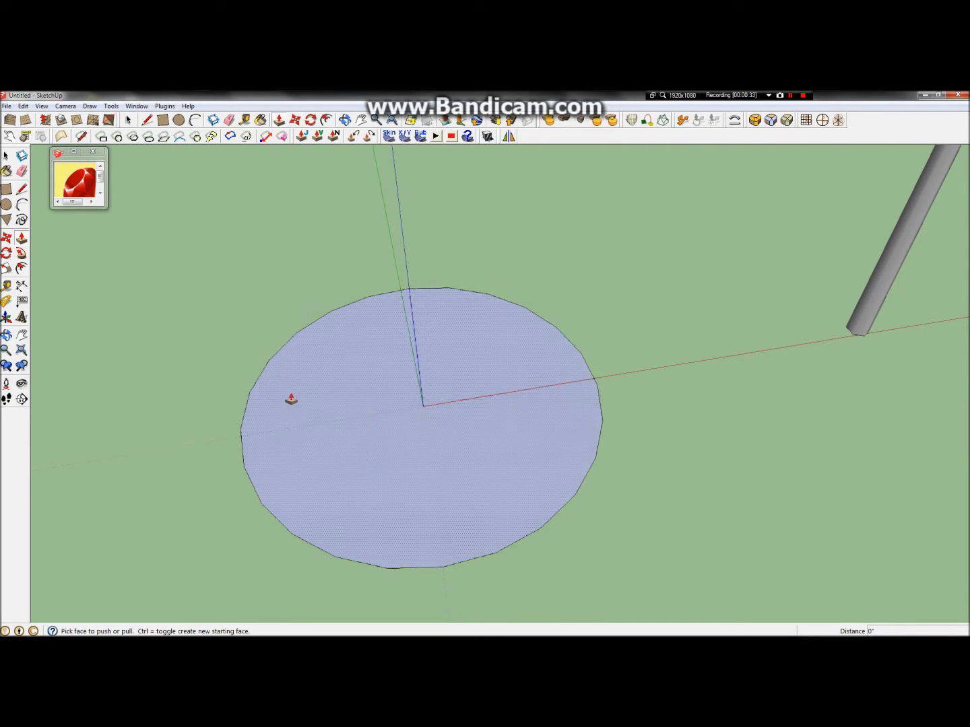
drag(497, 479, 516, 442)
key(o)
drag(518, 489, 664, 219)
drag(566, 261, 415, 472)
scroll(418, 472, down, 6)
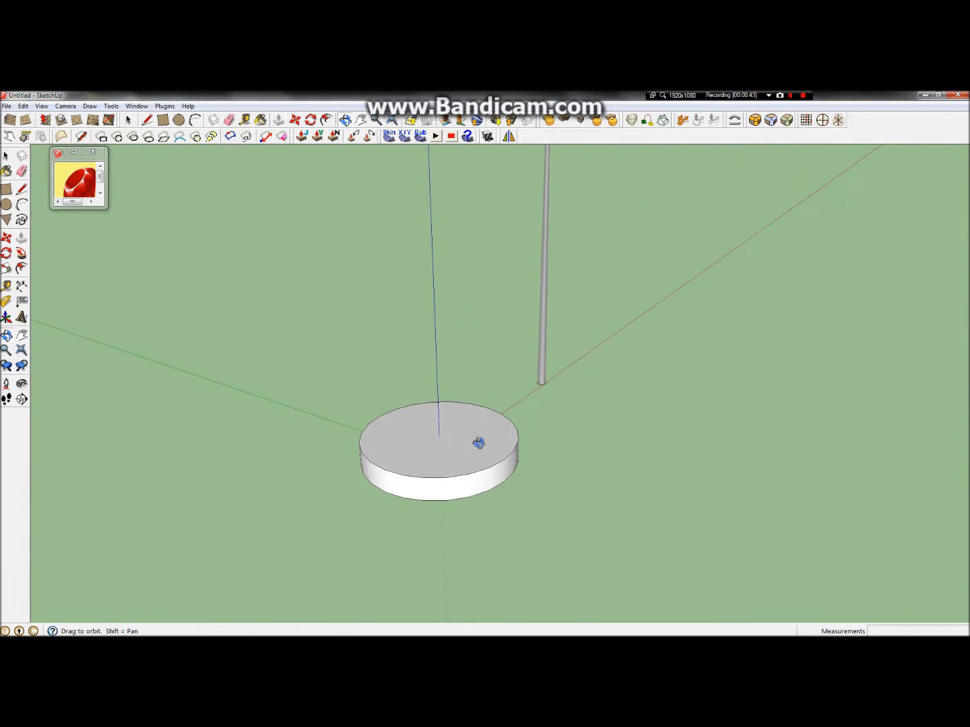
Examine the cylinder and the neighbouring floodlight pole from several sides, including the lamp heads up close.
scroll(459, 481, up, 8)
drag(635, 479, 318, 502)
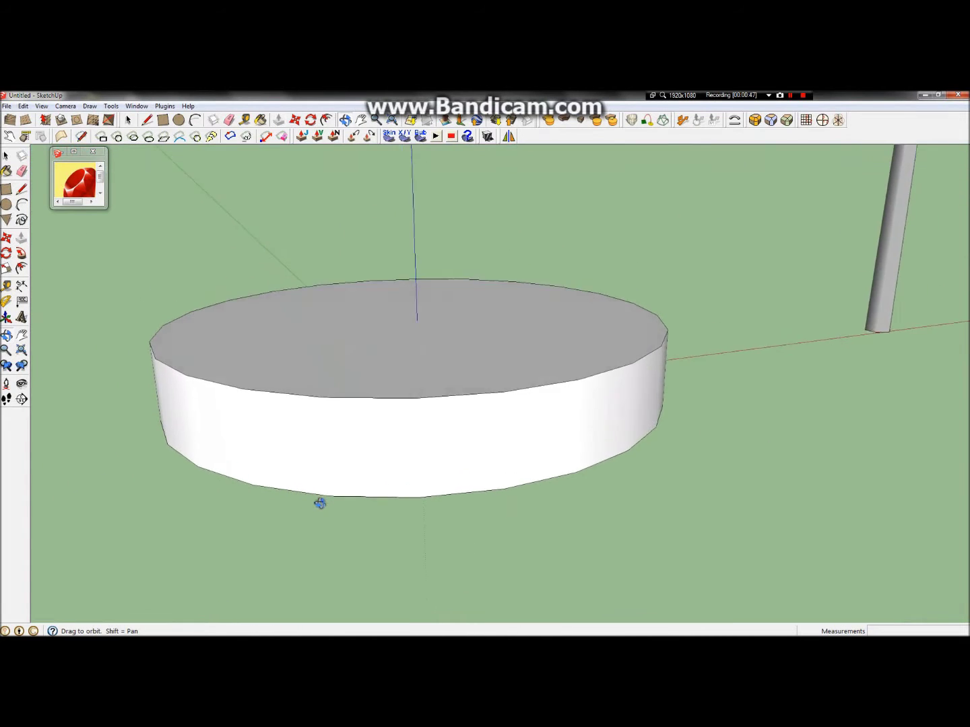
scroll(319, 503, down, 8)
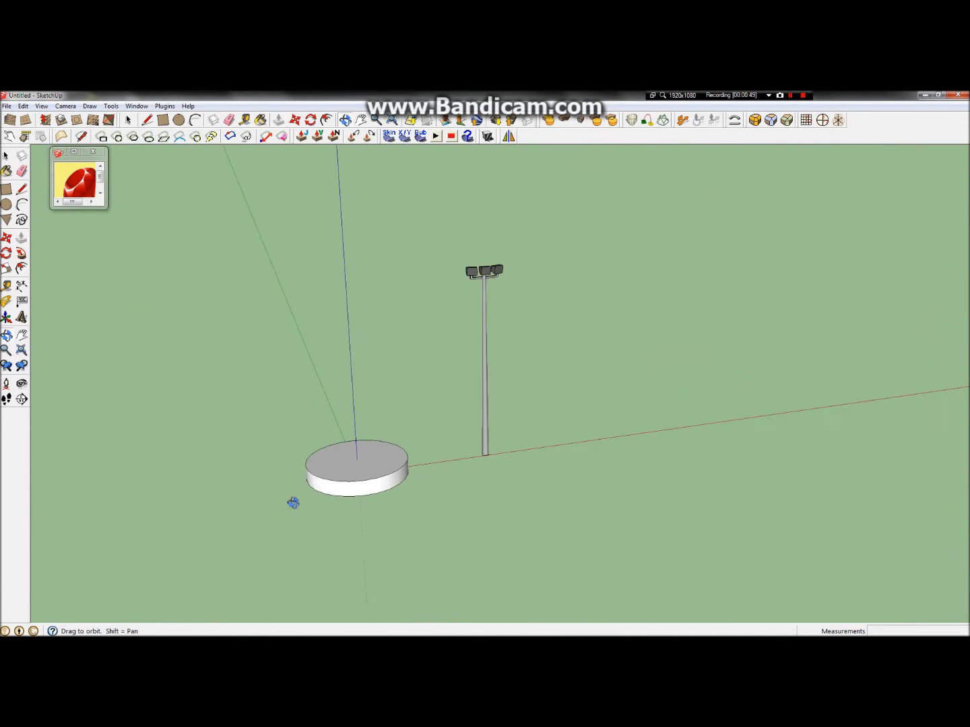
drag(293, 504, 94, 499)
drag(503, 249, 456, 261)
scroll(455, 261, up, 10)
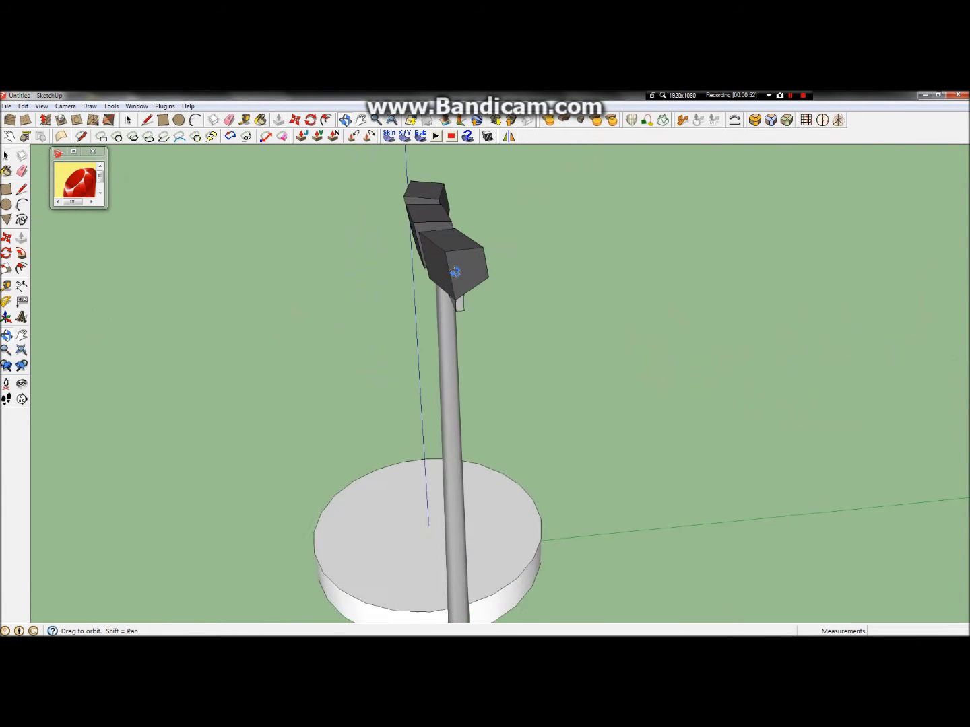
drag(489, 325, 354, 361)
scroll(354, 361, down, 8)
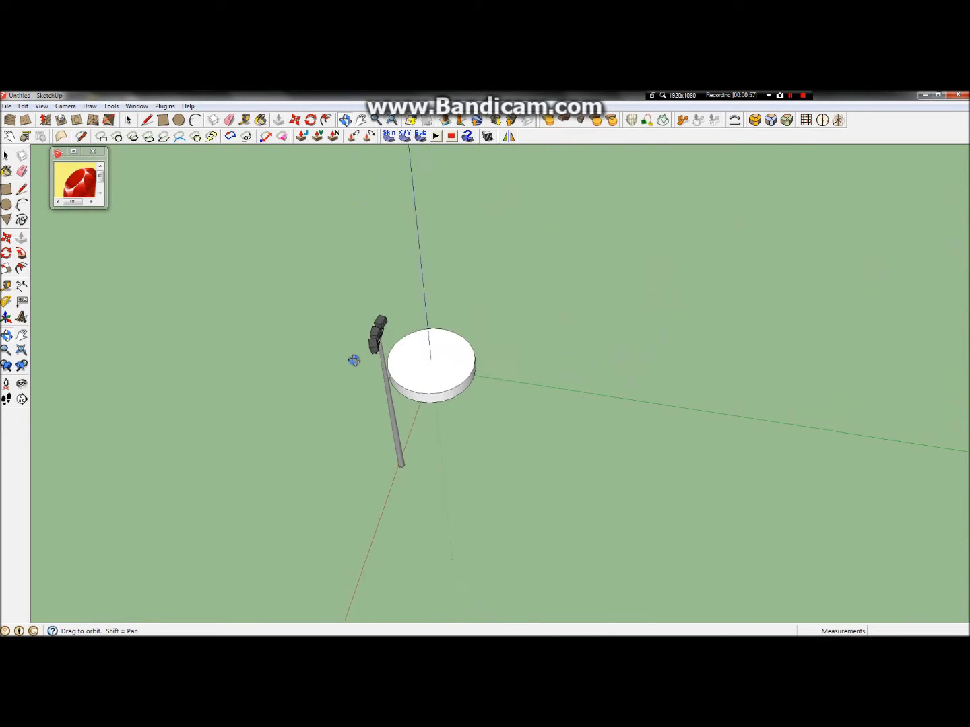
Try to adjust the edge softening of the complete ungrouped cylinder.
scroll(369, 364, up, 2)
scroll(369, 364, up, 5)
drag(367, 371, 600, 533)
scroll(573, 522, up, 4)
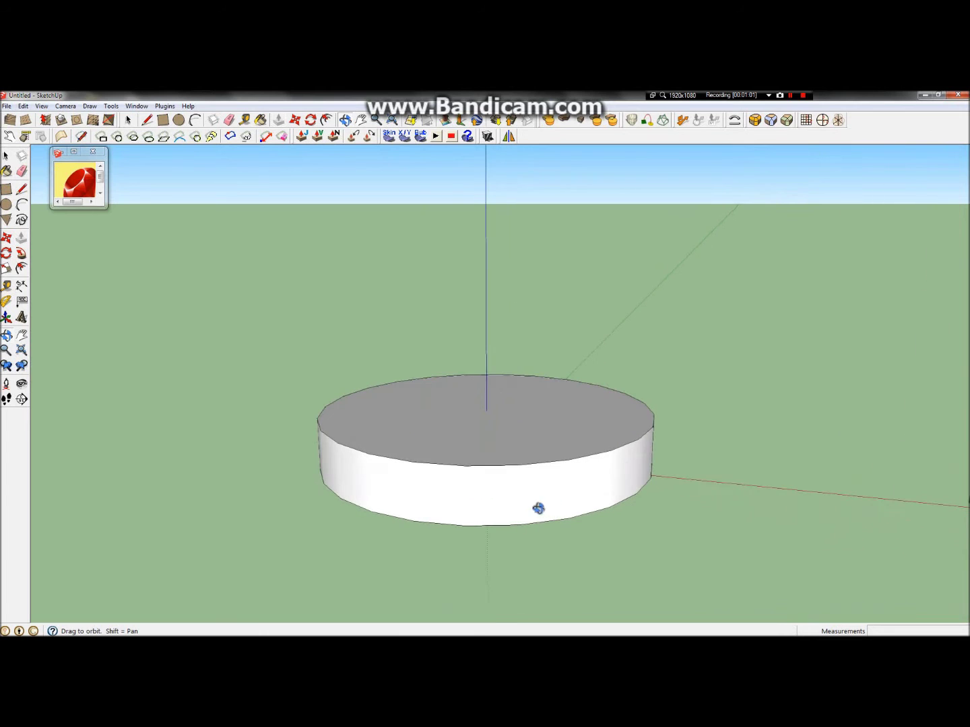
click(6, 155)
drag(199, 301, 826, 626)
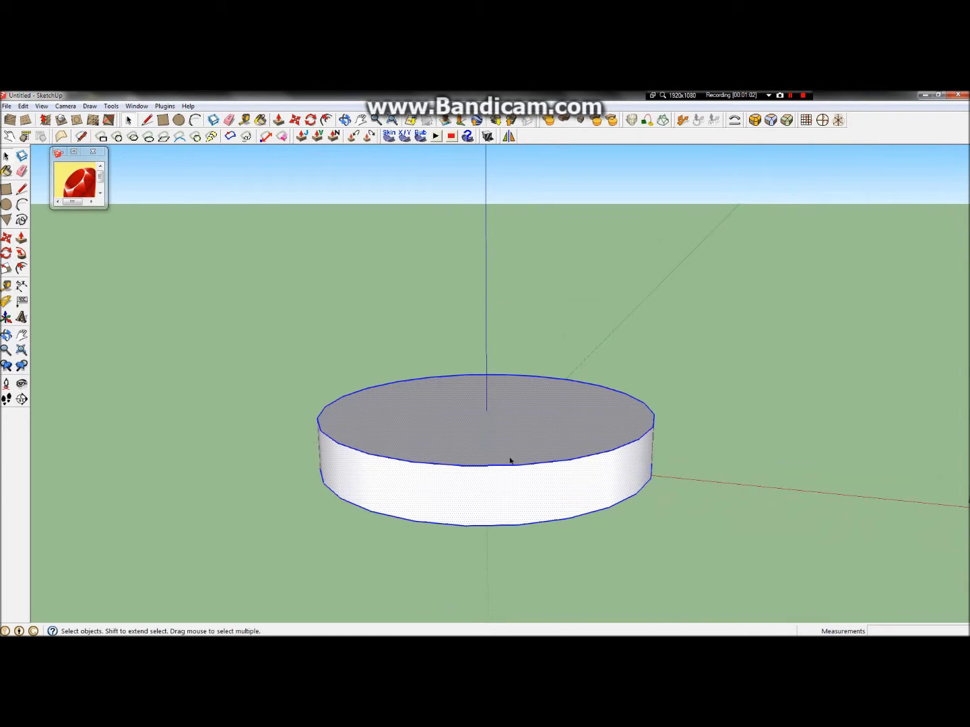
right_click(445, 456)
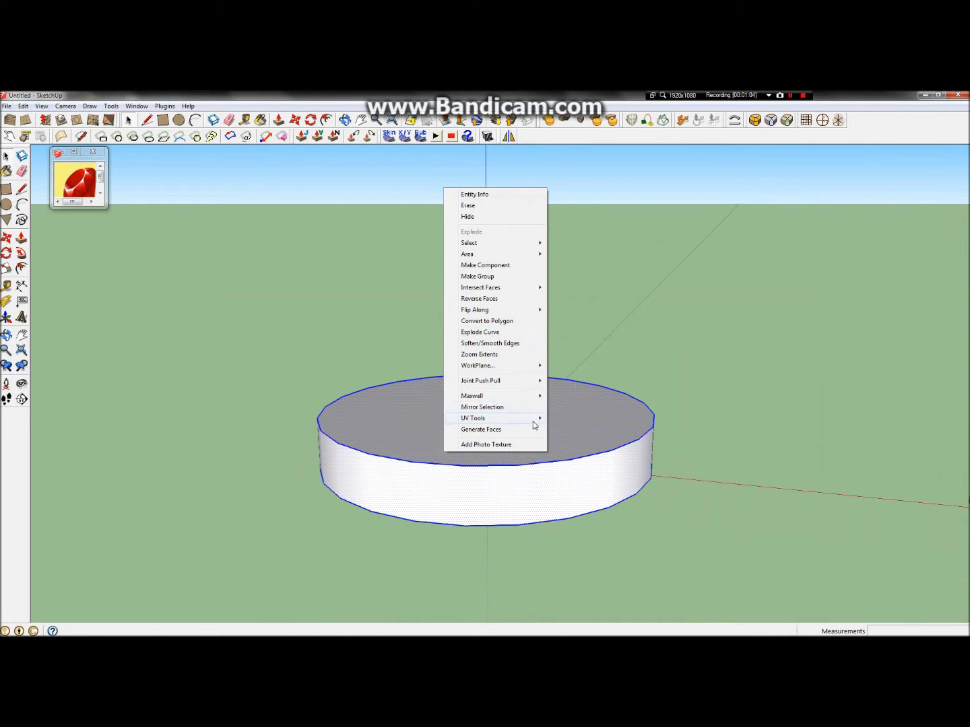
click(489, 343)
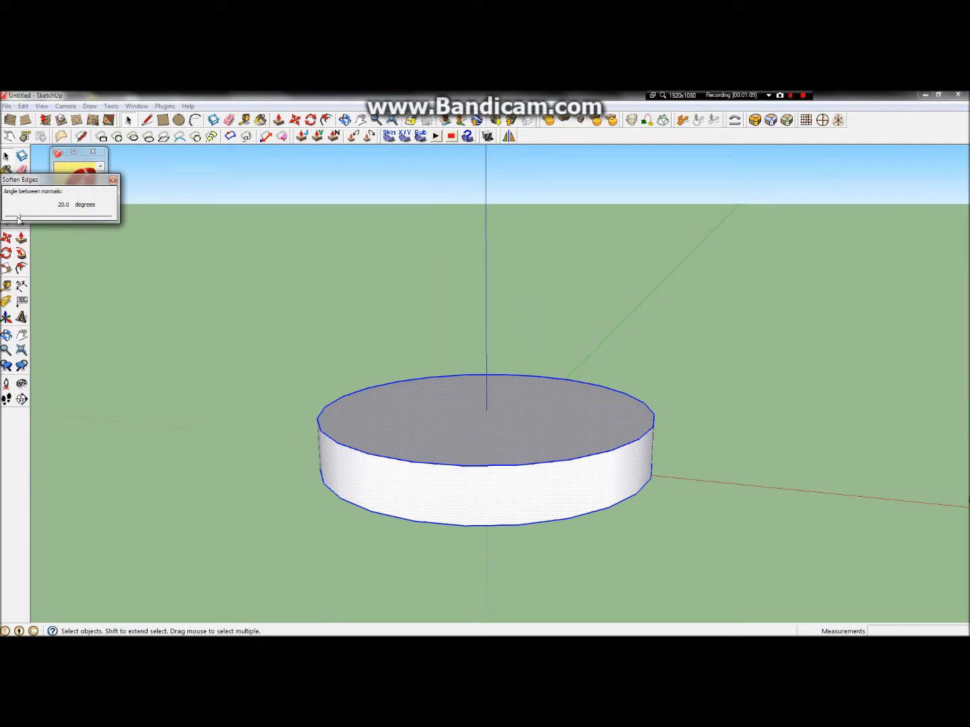
click(112, 183)
Select all connected geometry of the flat cylinder and make it a group.
scroll(374, 337, down, 3)
triple_click(397, 353)
right_click(398, 354)
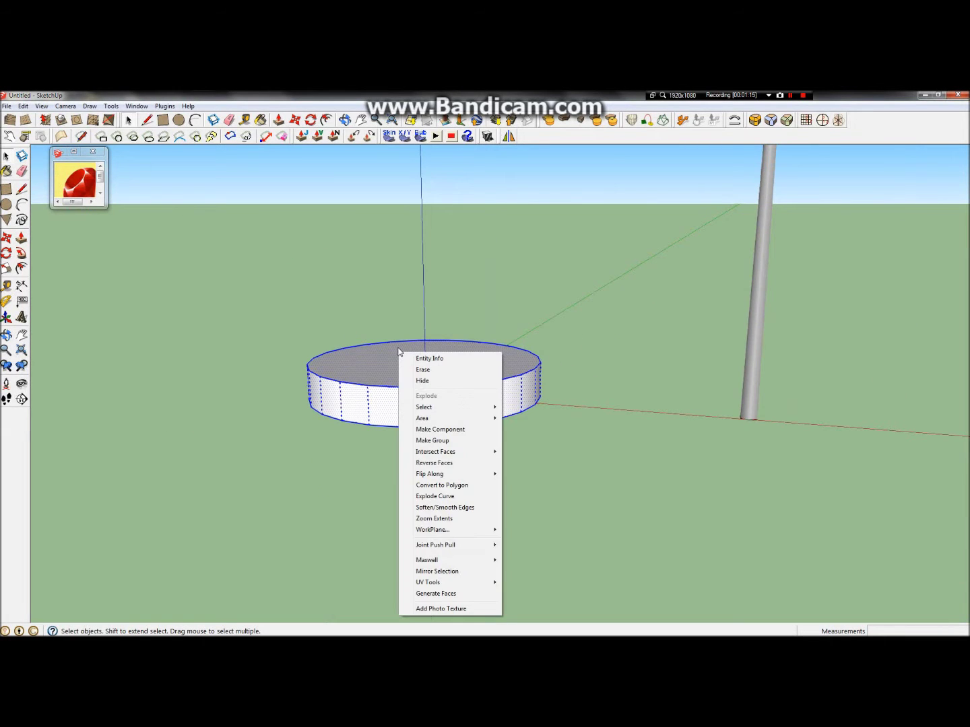
click(372, 354)
triple_click(372, 352)
right_click(374, 354)
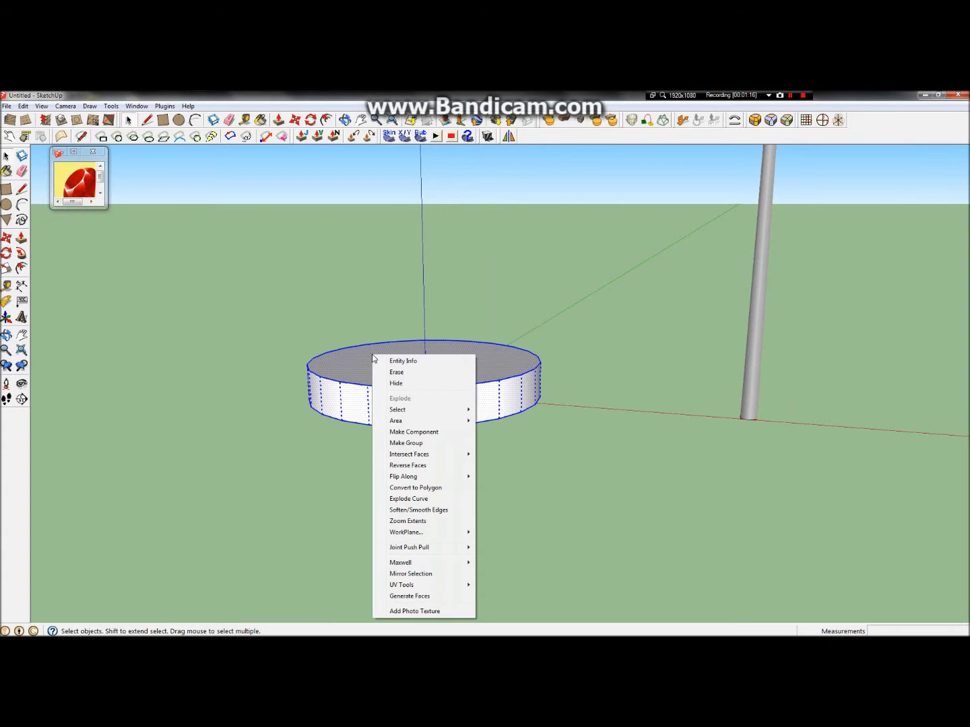
click(445, 447)
Remove the edge softening from the grouped cylinder so its vertical side edges are hard lines, and deselect it.
right_click(464, 398)
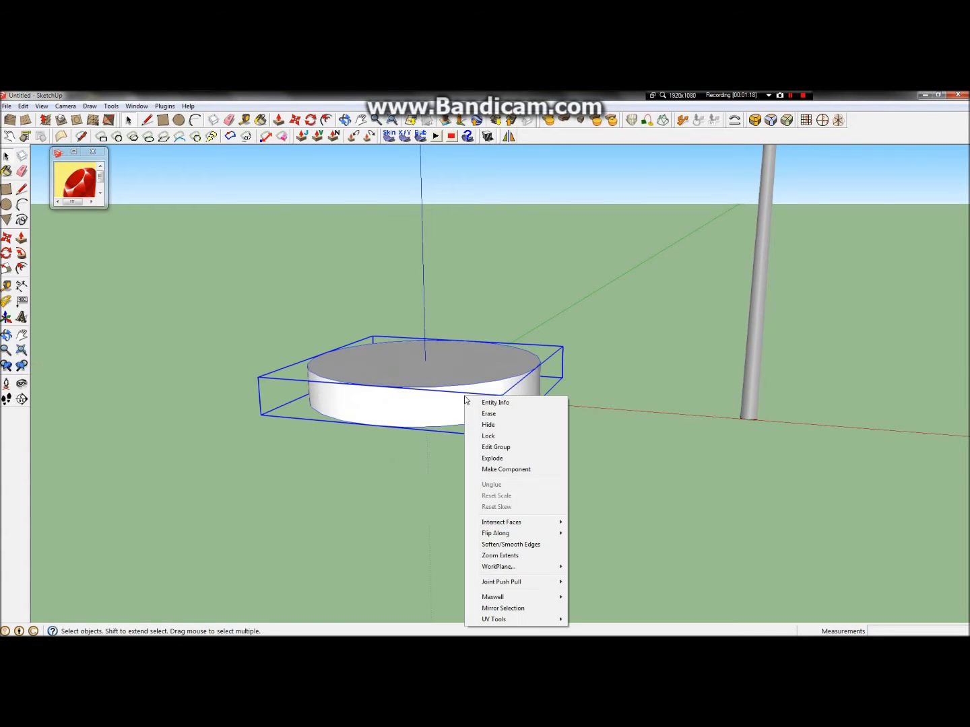
click(525, 545)
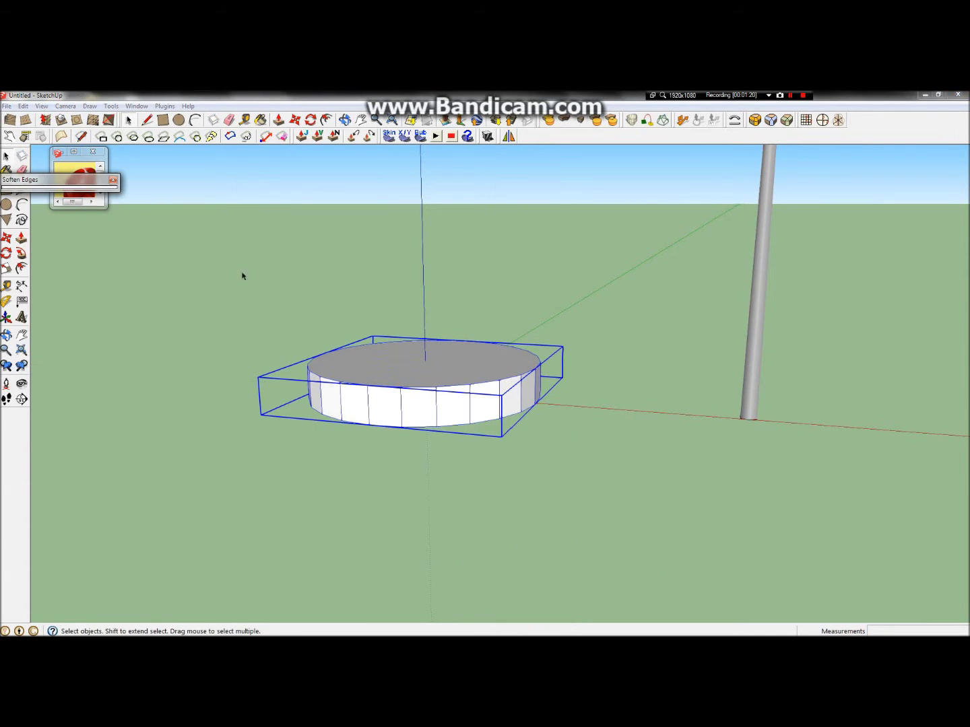
click(113, 182)
click(246, 268)
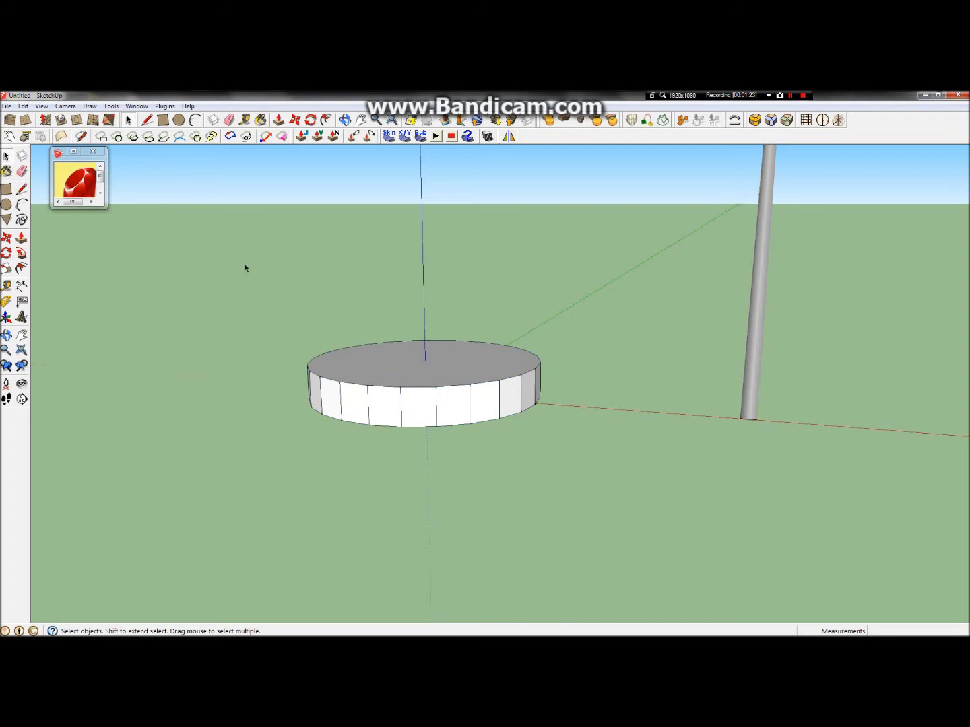
scroll(489, 413, up, 5)
click(7, 335)
drag(571, 327, 396, 407)
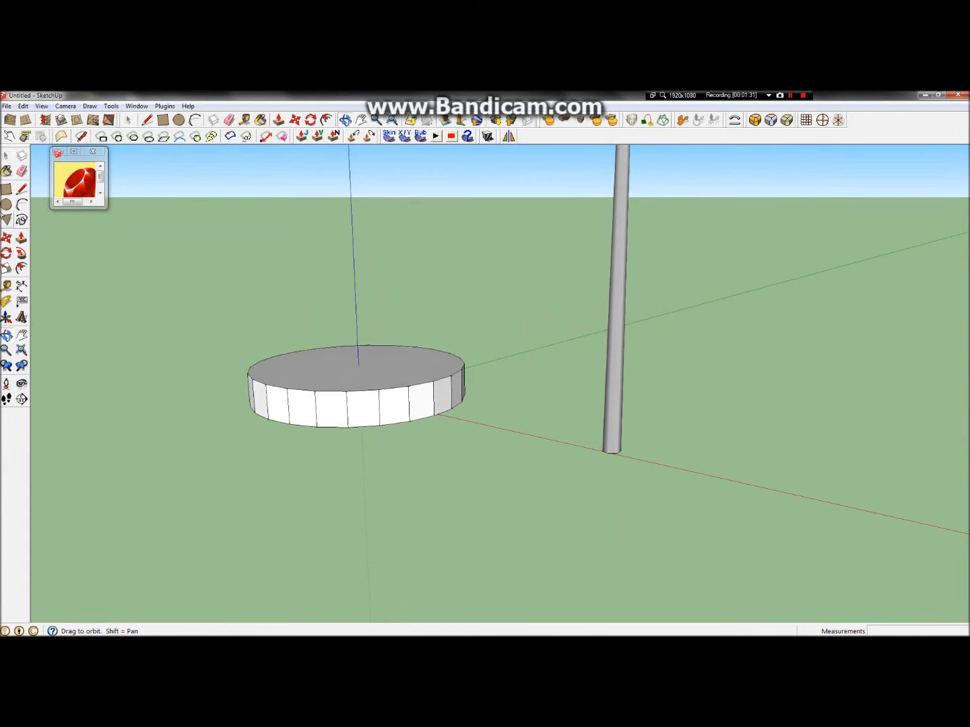
Set the edge softening of the floodlight pole component to 0 degrees so its shaft edges are hard.
click(6, 157)
click(623, 325)
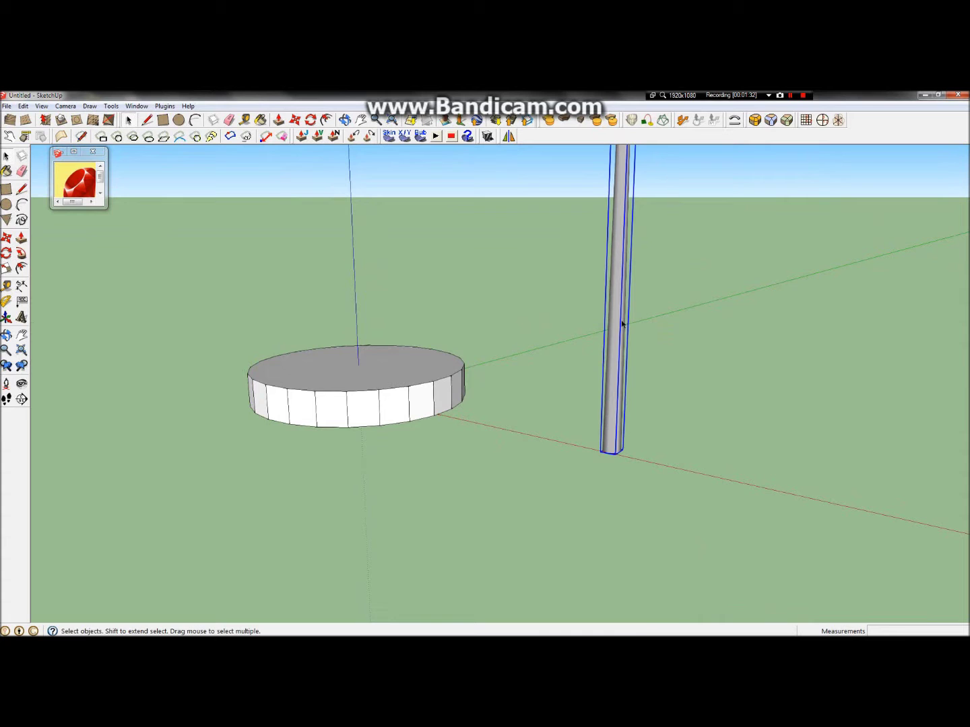
right_click(623, 326)
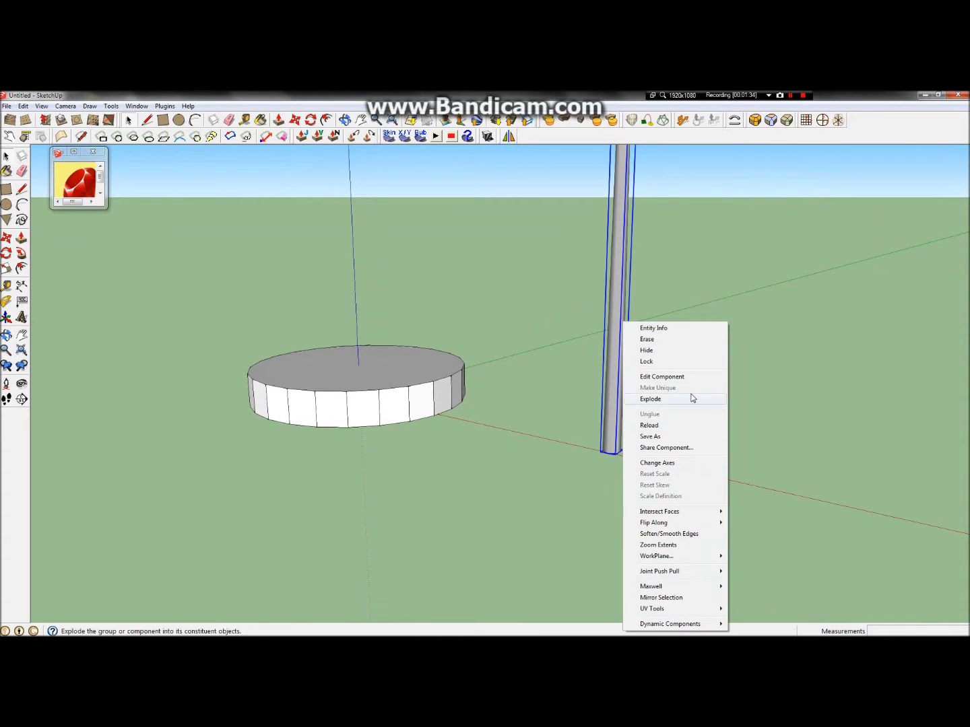
click(700, 534)
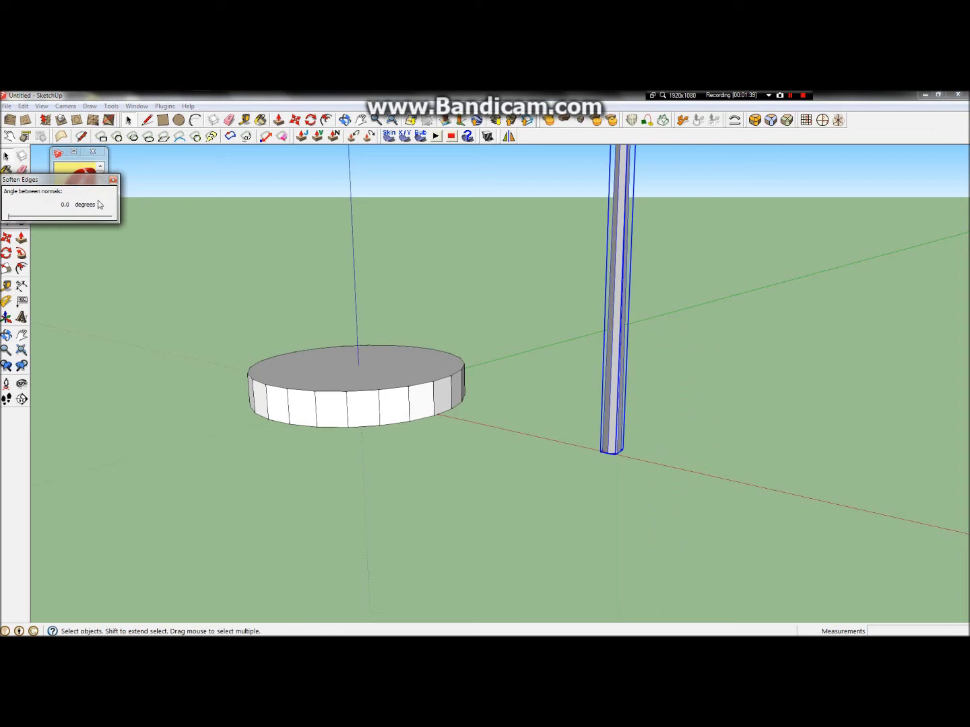
click(113, 180)
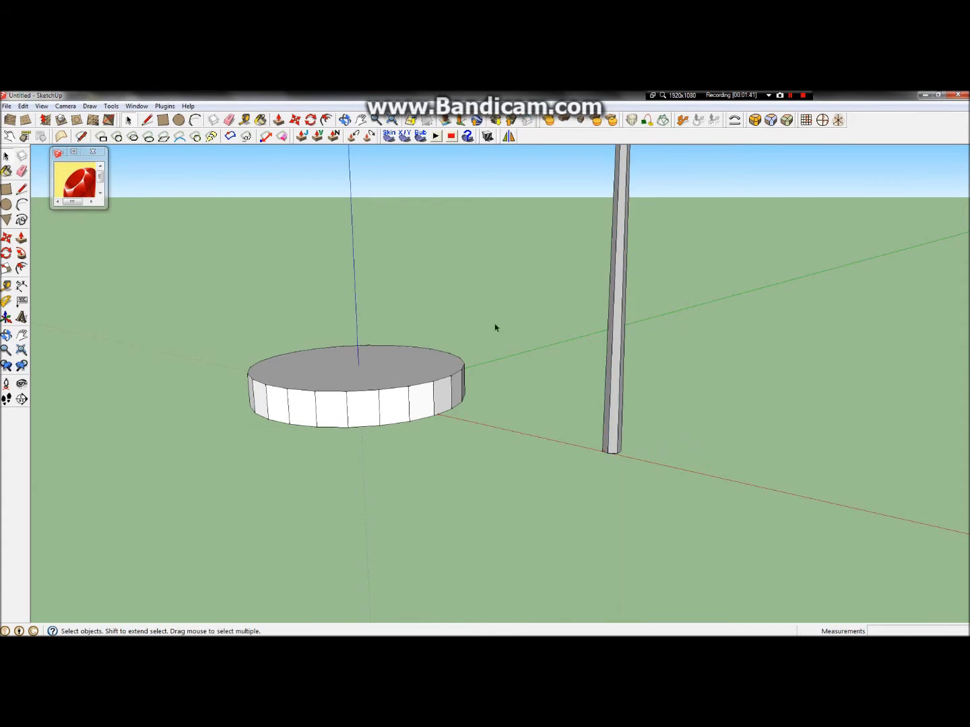
Examine the hard-edged floodlight pole and the flat cylinder from above and from several sides.
scroll(605, 432, up, 2)
scroll(605, 432, up, 1)
click(6, 349)
click(6, 336)
drag(639, 366, 586, 235)
drag(586, 288, 857, 373)
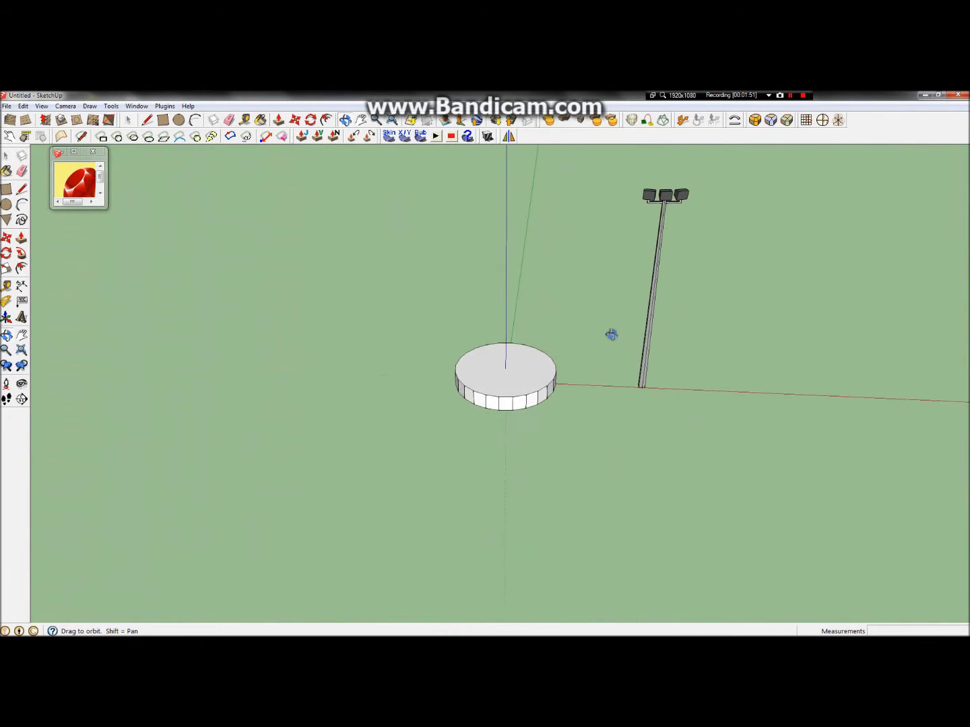
scroll(638, 324, up, 2)
drag(697, 197, 687, 448)
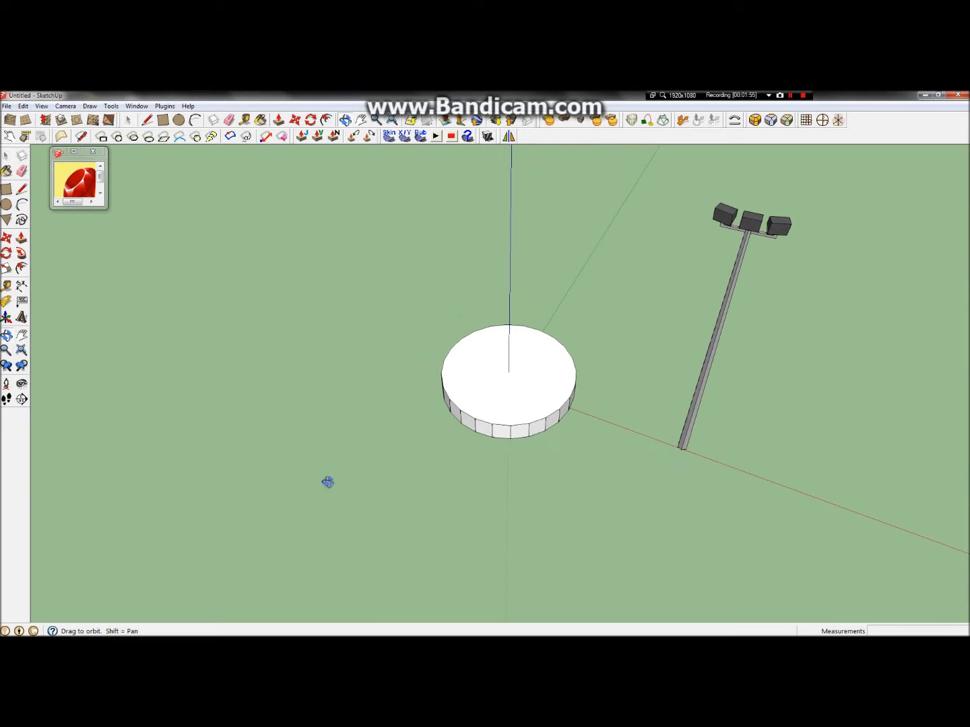
drag(519, 380, 492, 500)
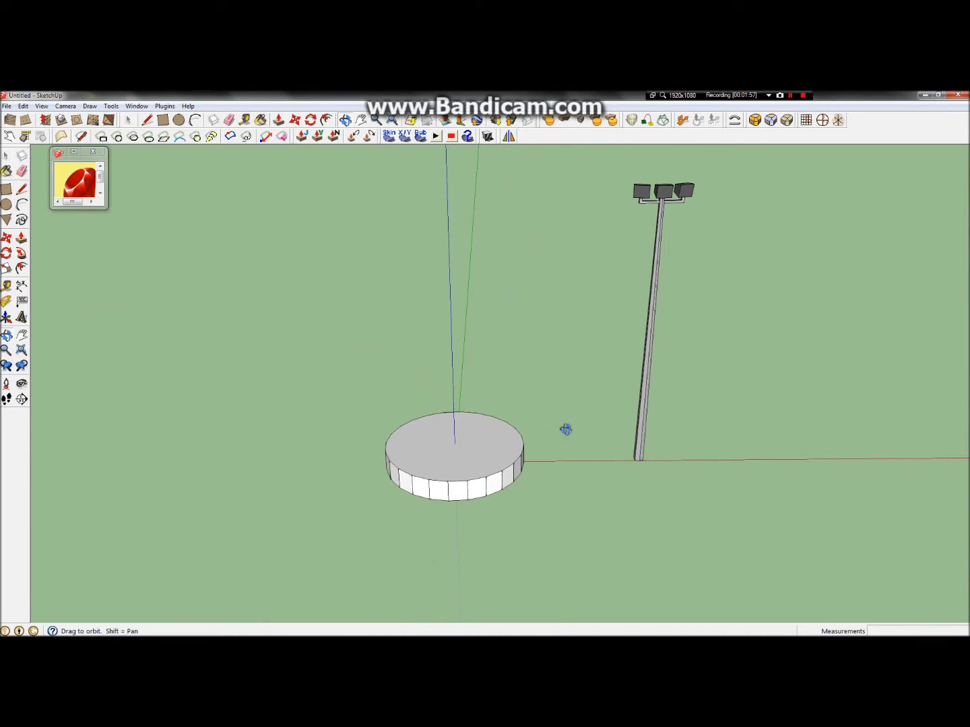
Delete the grouped flat cylinder at the origin.
click(4, 156)
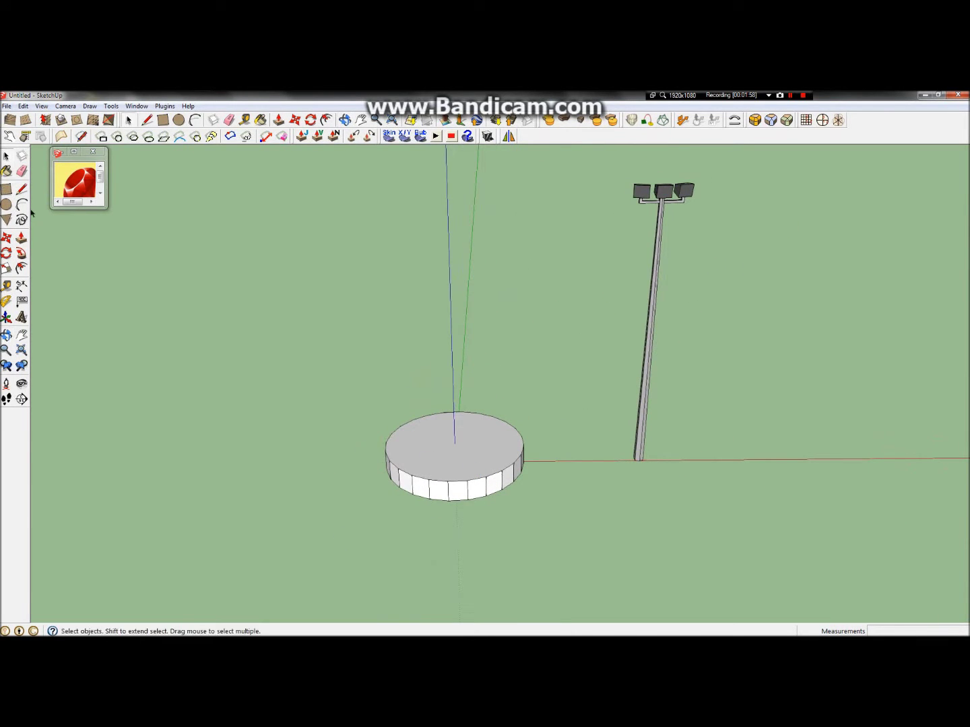
click(493, 463)
key(Delete)
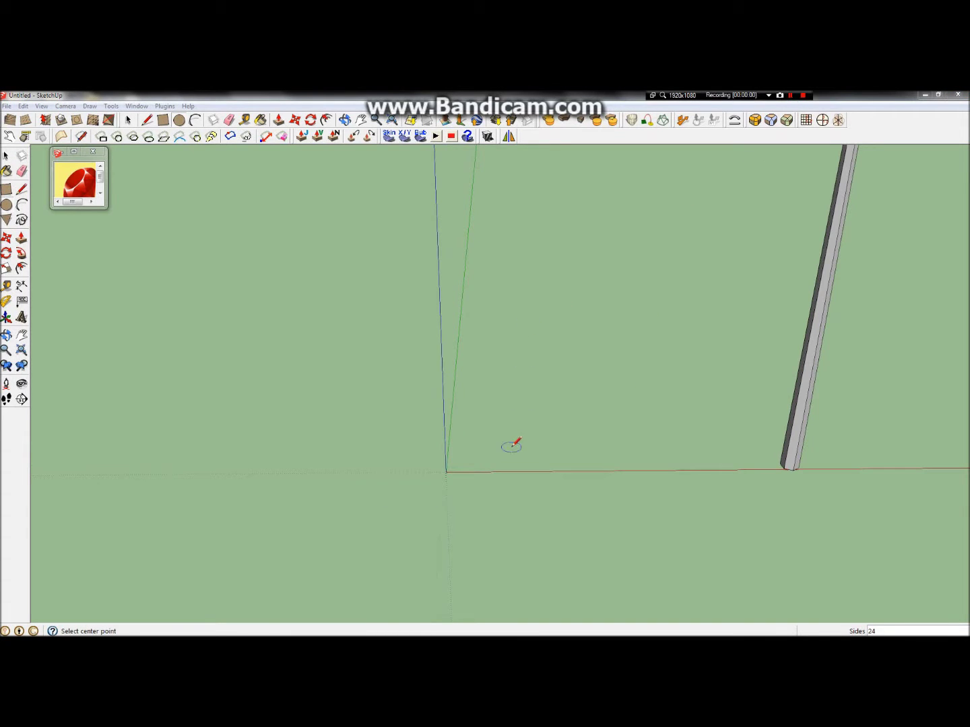
Try to draw a six-sided circle with a radius of 30 centred on the origin.
click(445, 471)
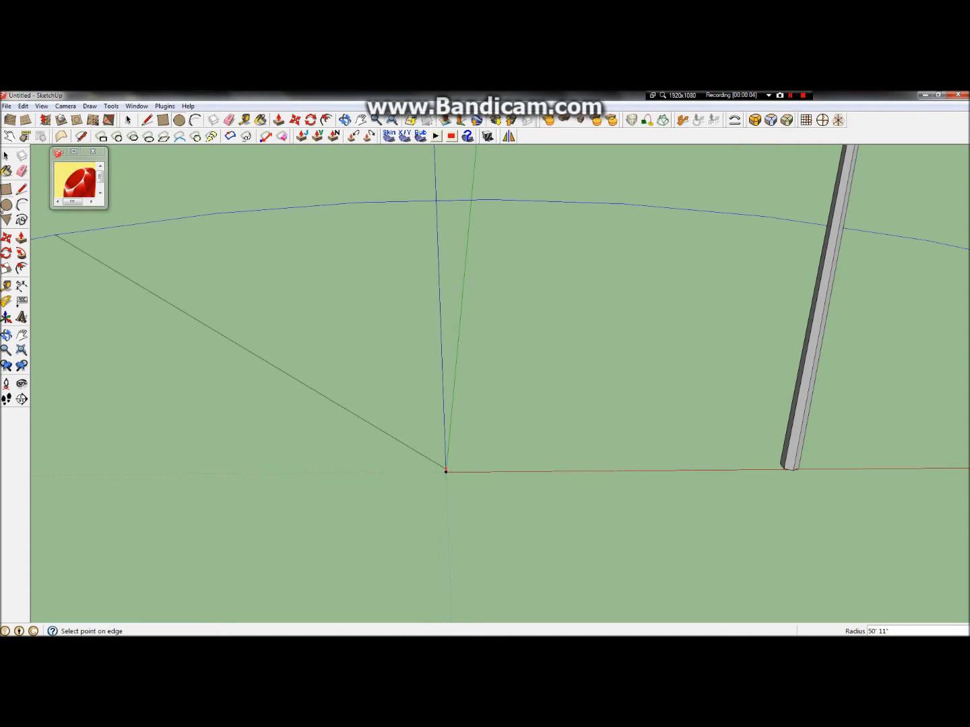
click(6, 206)
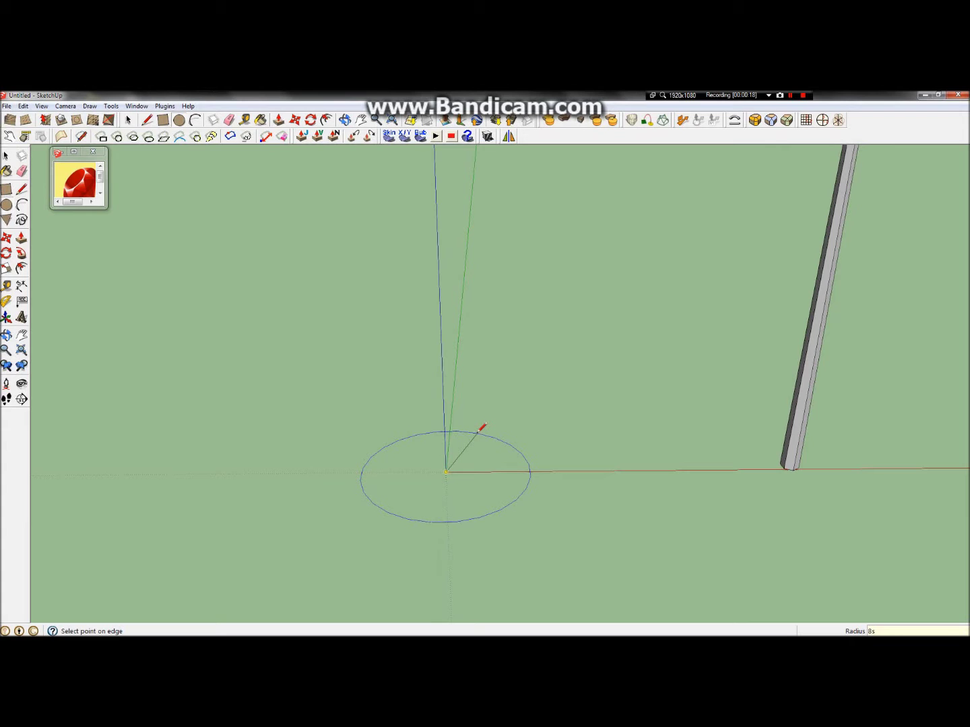
key(Return)
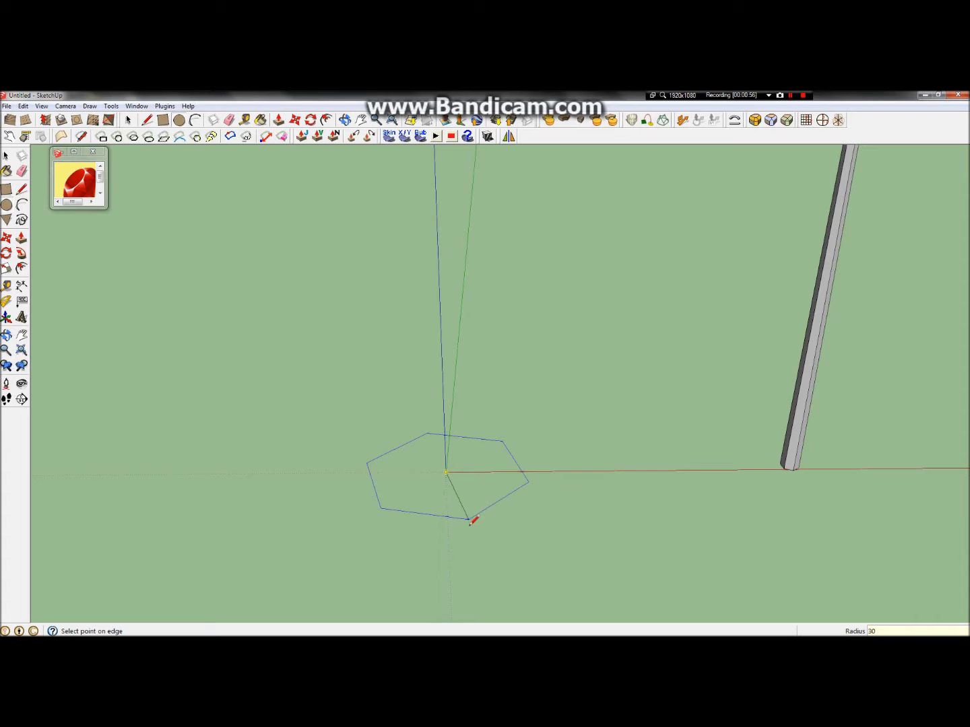
key(Return)
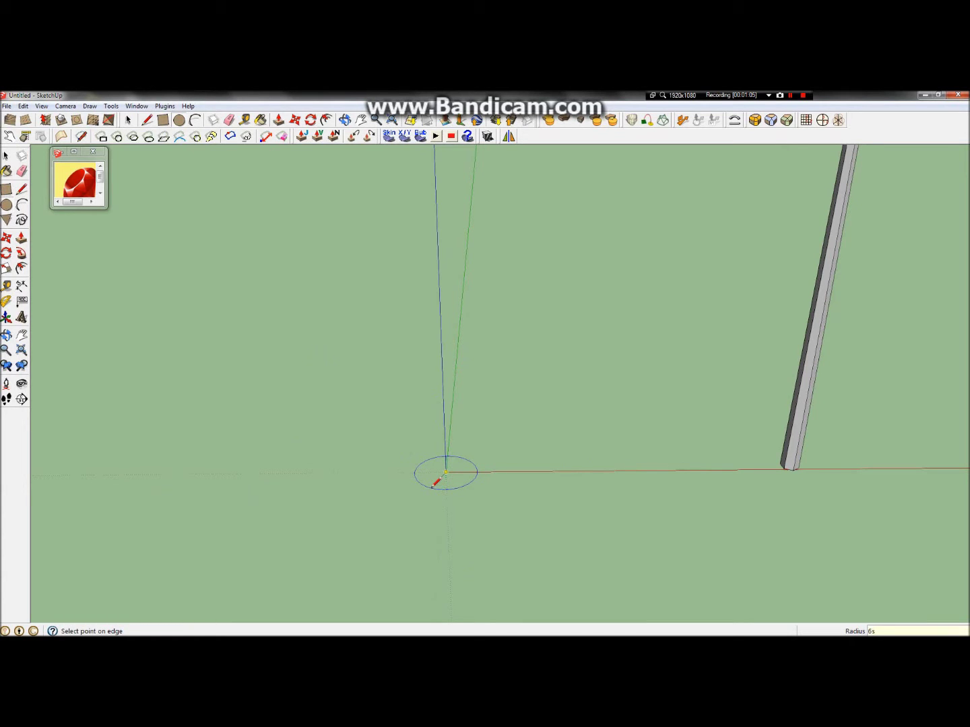
Draw a six-sided circle with a radius of 5 centred on the origin.
key(Return)
scroll(464, 462, up, 1)
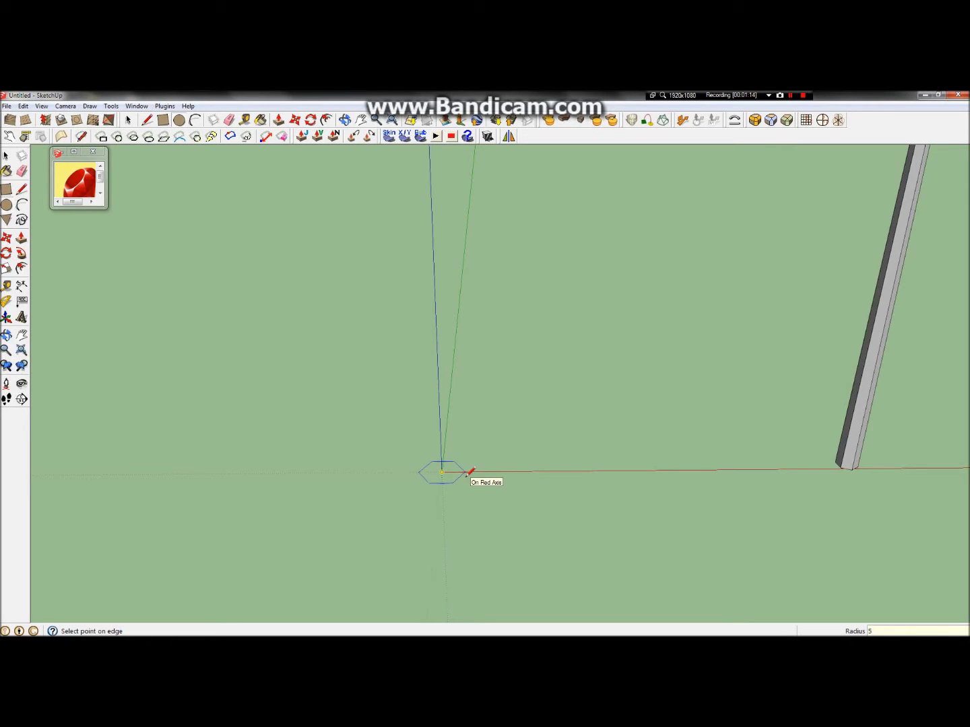
key(Return)
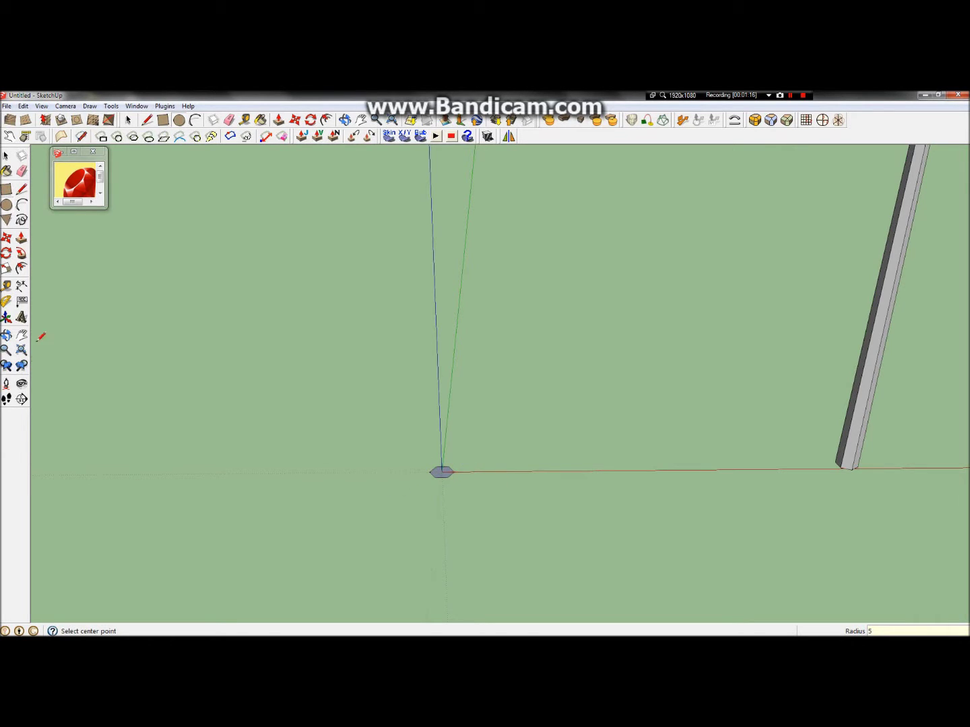
Extrude the small hexagon at the origin upward by 20' with Push/Pull.
key(p)
middle_drag(189, 328, 679, 492)
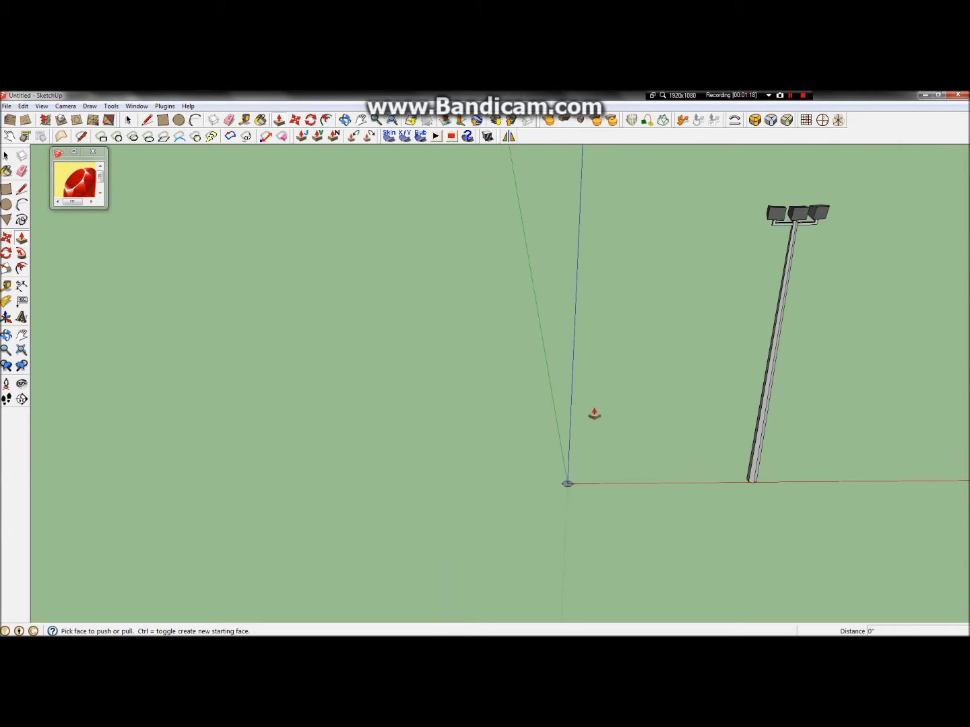
click(567, 484)
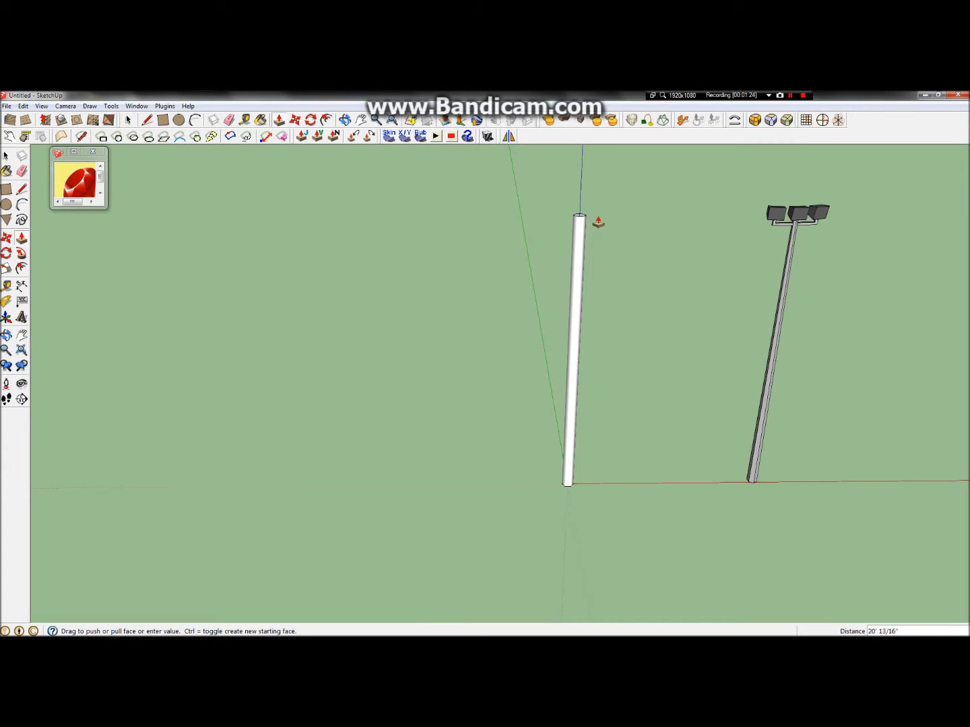
text(20)
key(Return)
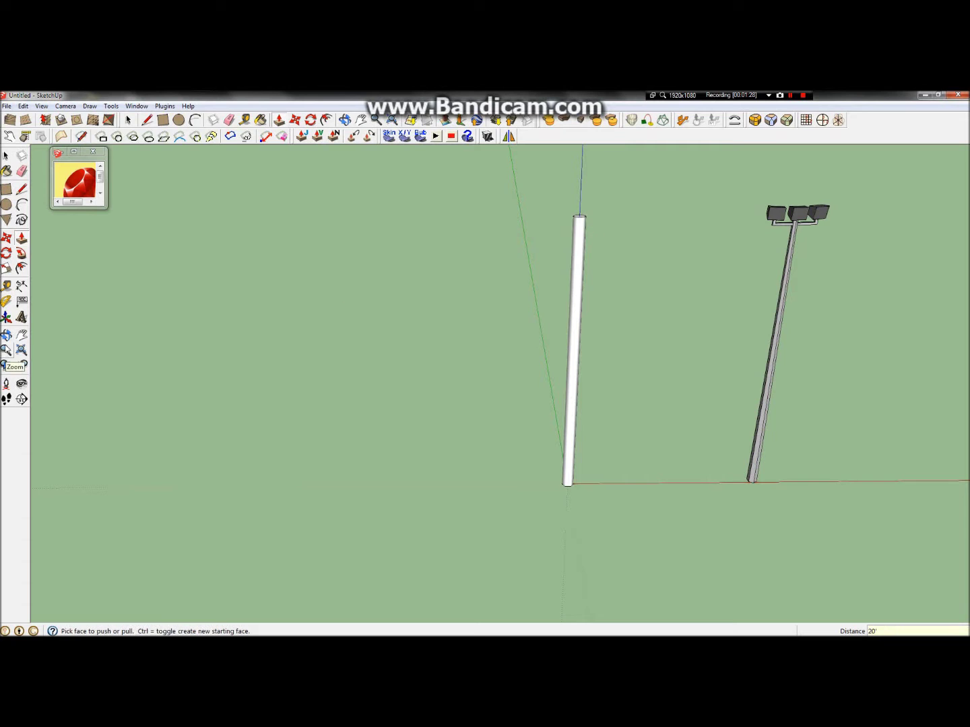
Scale the top face of the hexagonal pole uniformly by 0.7 about its opposite corner.
click(6, 335)
drag(572, 225, 457, 515)
scroll(573, 307, up, 3)
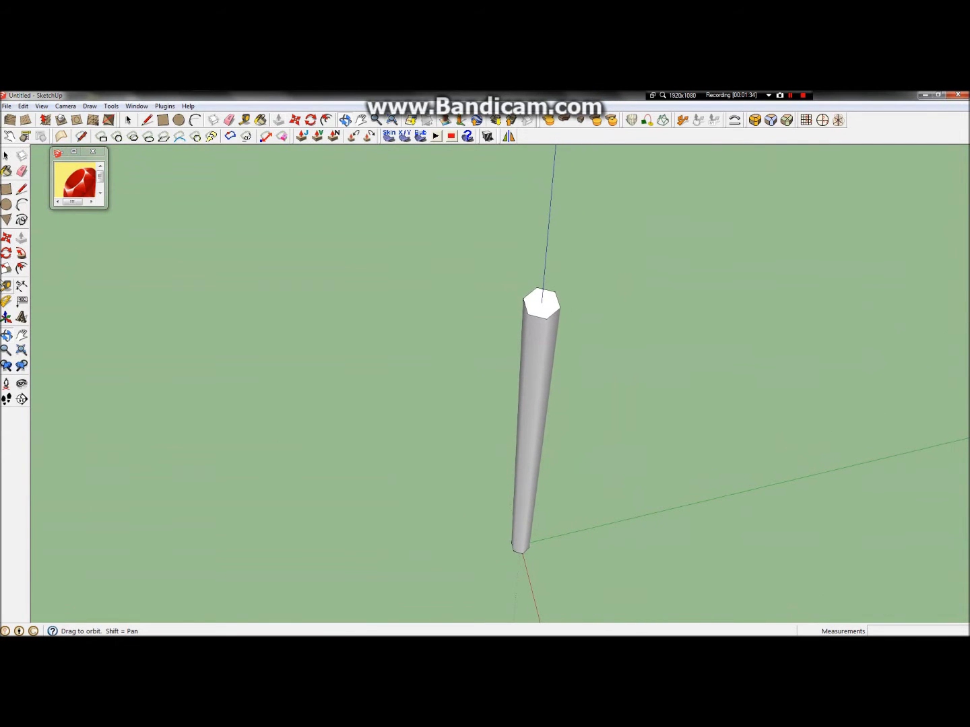
click(7, 155)
click(539, 324)
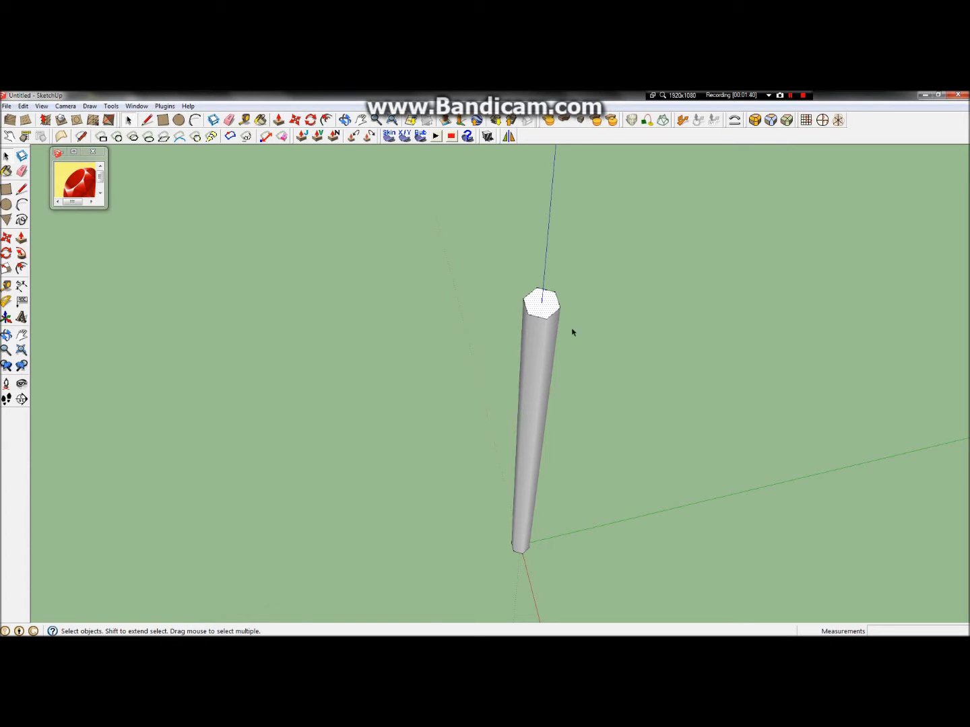
click(6, 269)
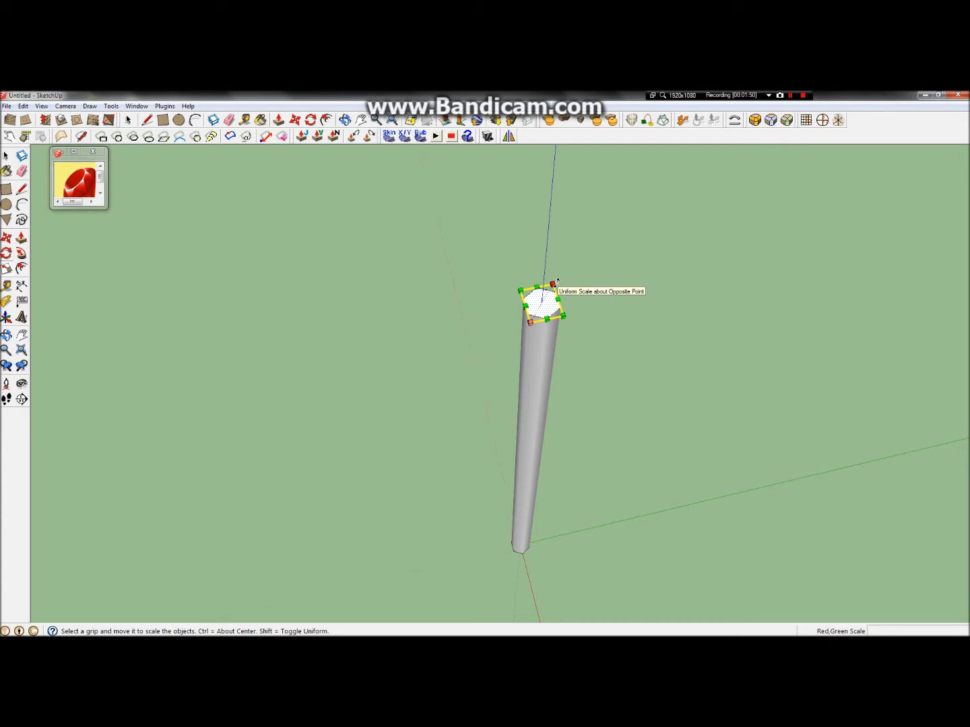
drag(553, 285, 553, 298)
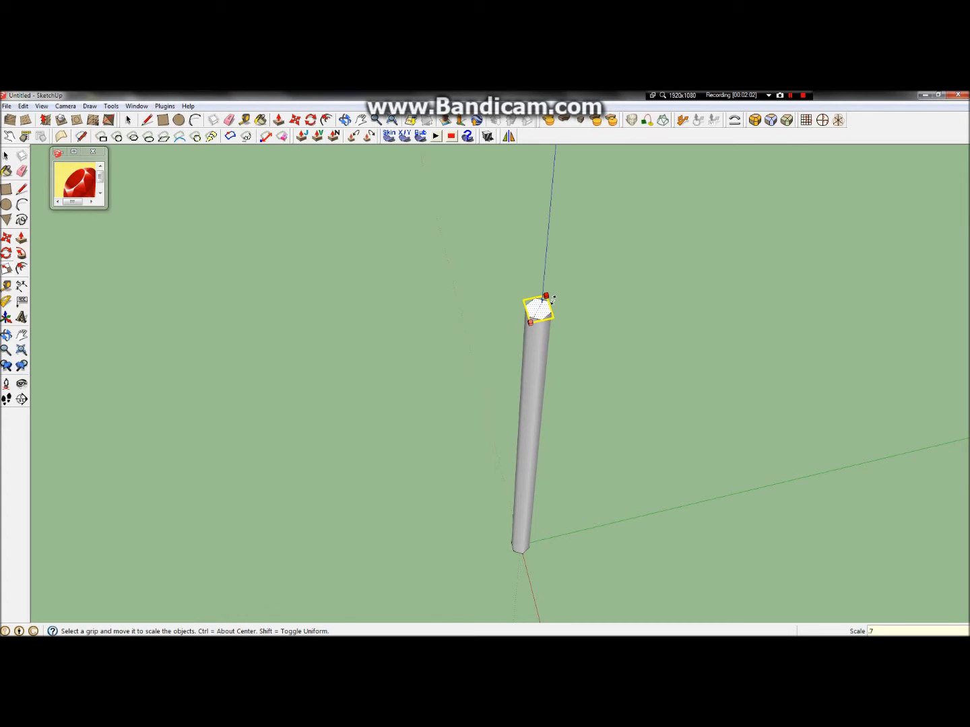
drag(551, 300, 549, 301)
Scale the pole's top face uniformly by 0.7 again, this time from the diagonally opposite corner.
scroll(535, 313, up, 4)
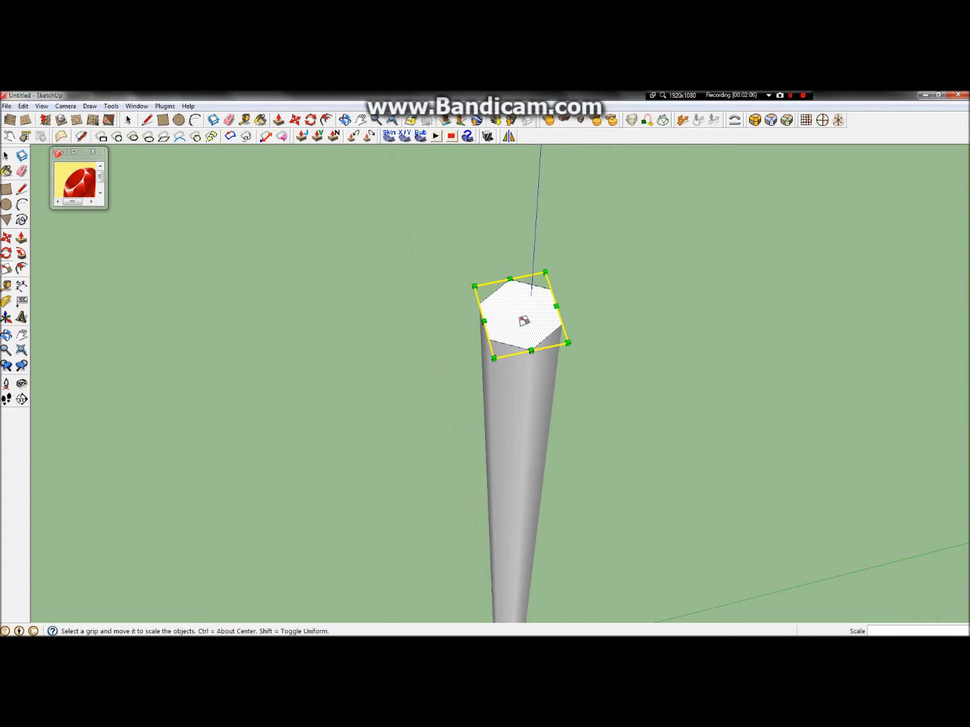
drag(493, 357, 516, 330)
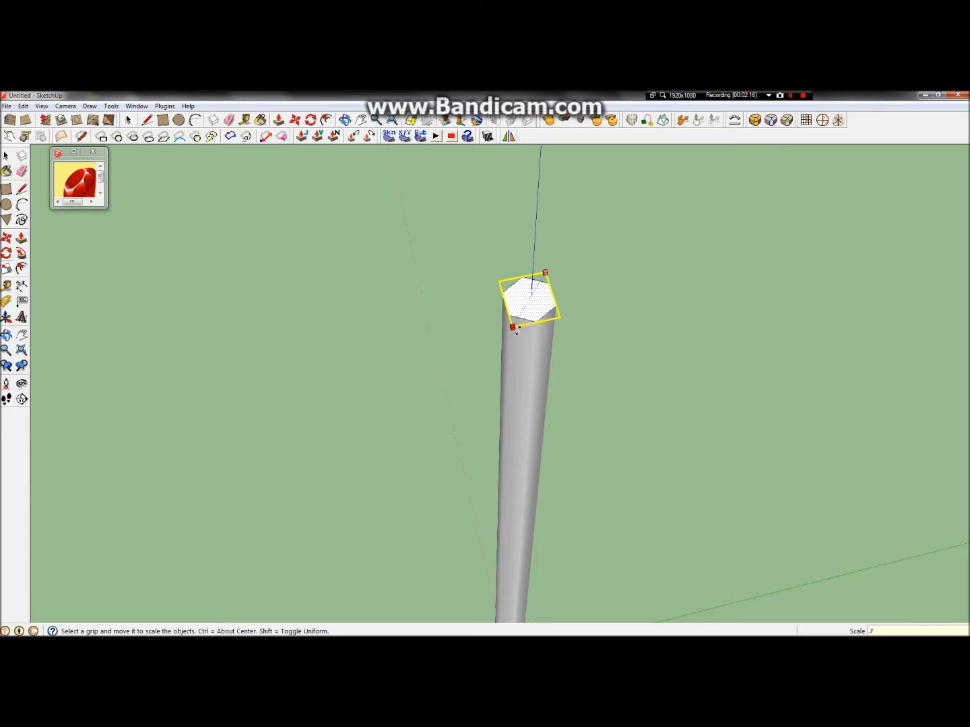
drag(517, 331, 524, 333)
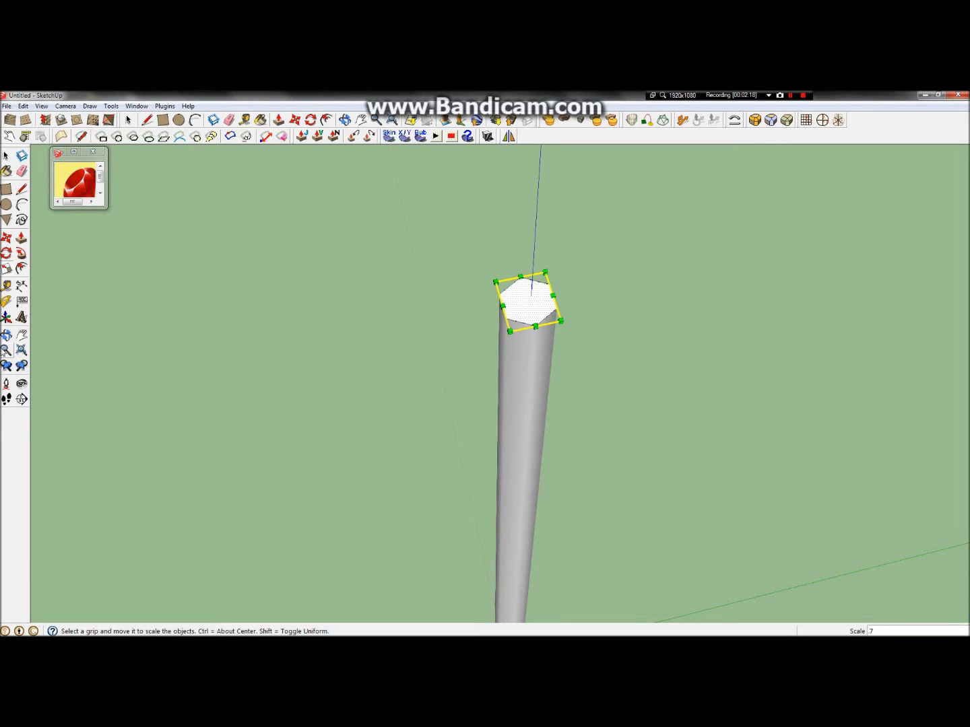
Compare the tapered hexagonal pole with the neighbouring floodlight pole from several sides and check how its geometry is grouped.
click(6, 335)
drag(531, 317, 578, 220)
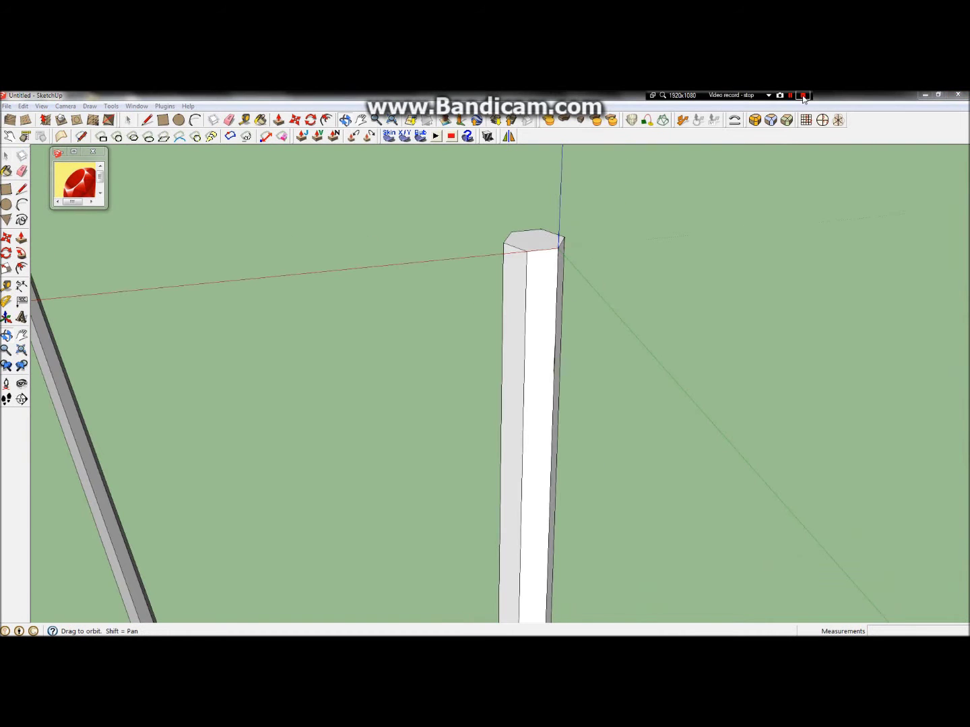
drag(560, 360, 560, 272)
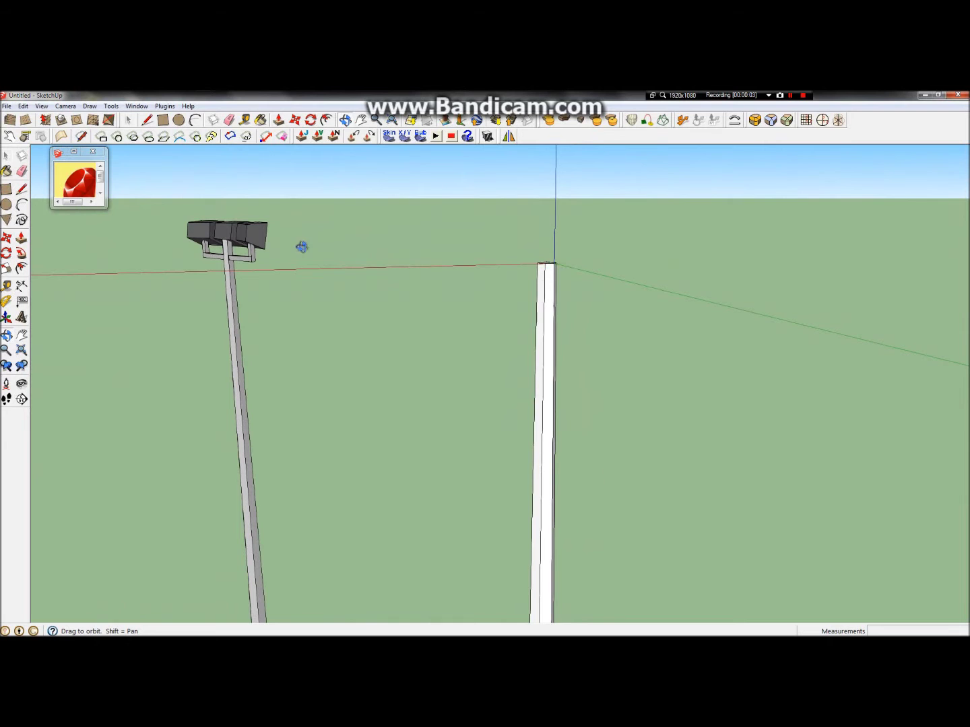
mouse_move(249, 258)
mouse_down()
mouse_move(286, 260)
mouse_move(240, 258)
mouse_up()
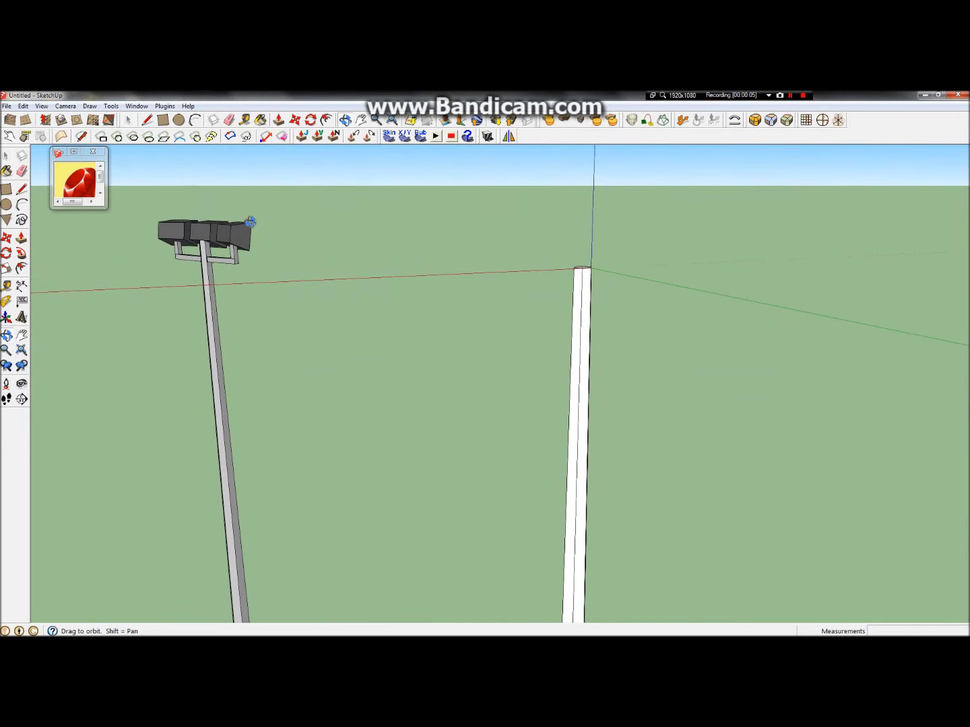
drag(589, 306, 400, 254)
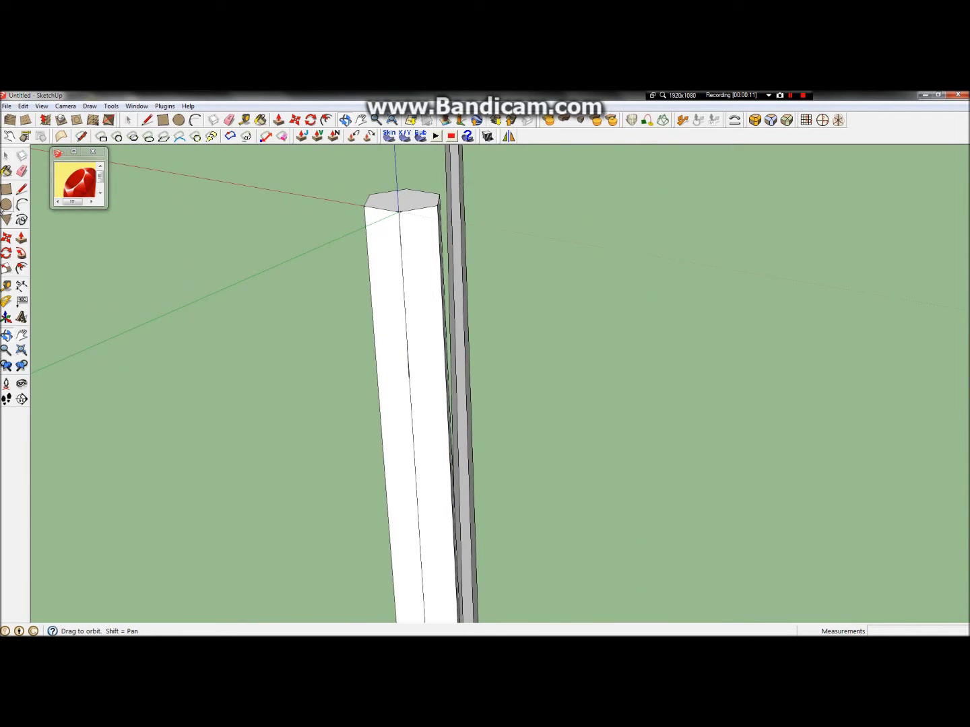
click(6, 156)
click(377, 399)
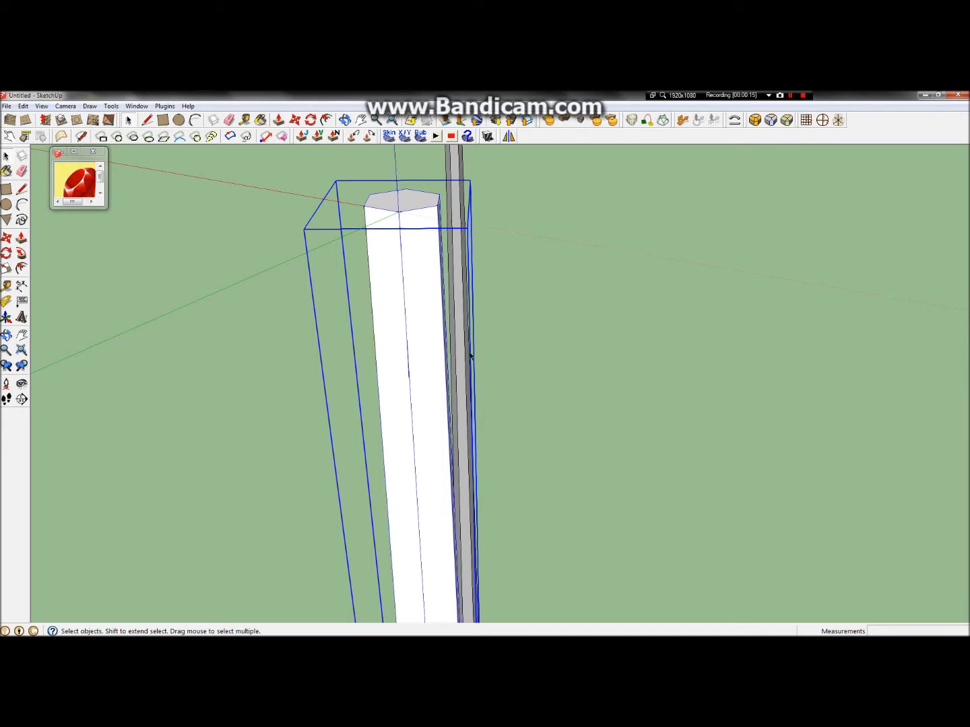
click(470, 330)
click(434, 306)
click(632, 352)
Delete the short stray line segment lying on the hexagonal pole's side edge.
click(7, 335)
drag(409, 333, 313, 353)
key(space)
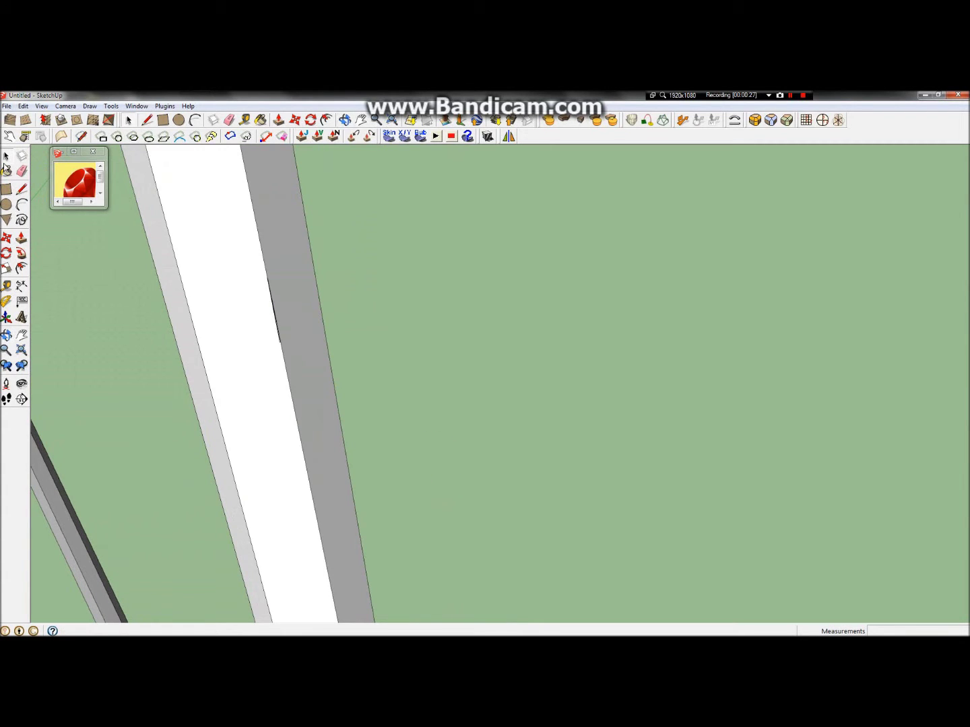
click(278, 343)
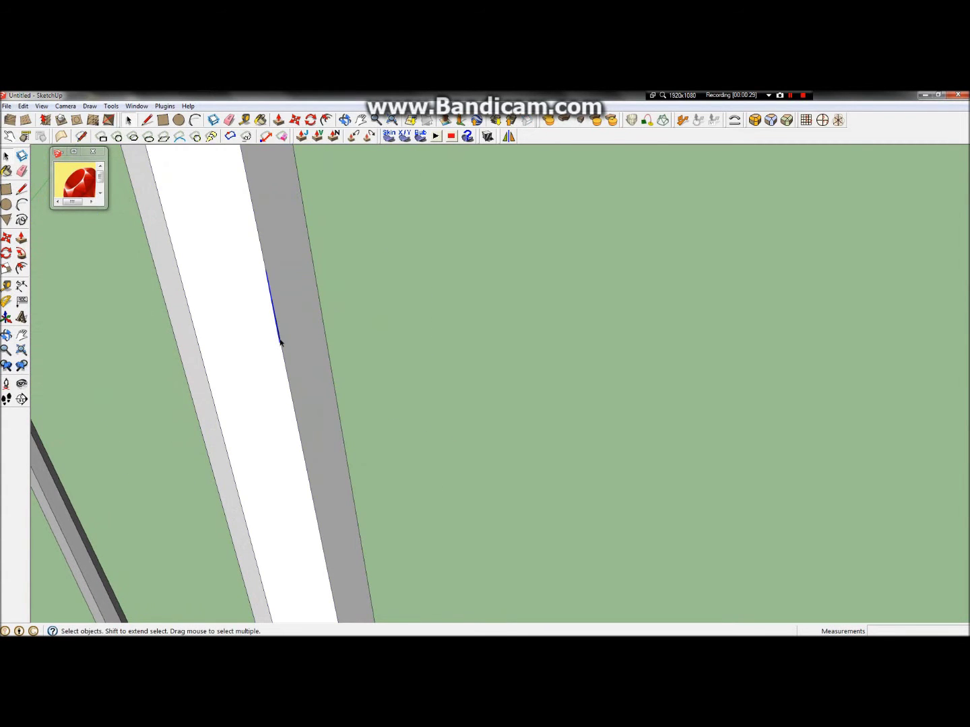
key(Delete)
right_click(281, 342)
click(693, 256)
Place the axes origin at the pole's base corner with the red axis along the bottom edge, and activate the Line tool.
scroll(658, 346, down, 3)
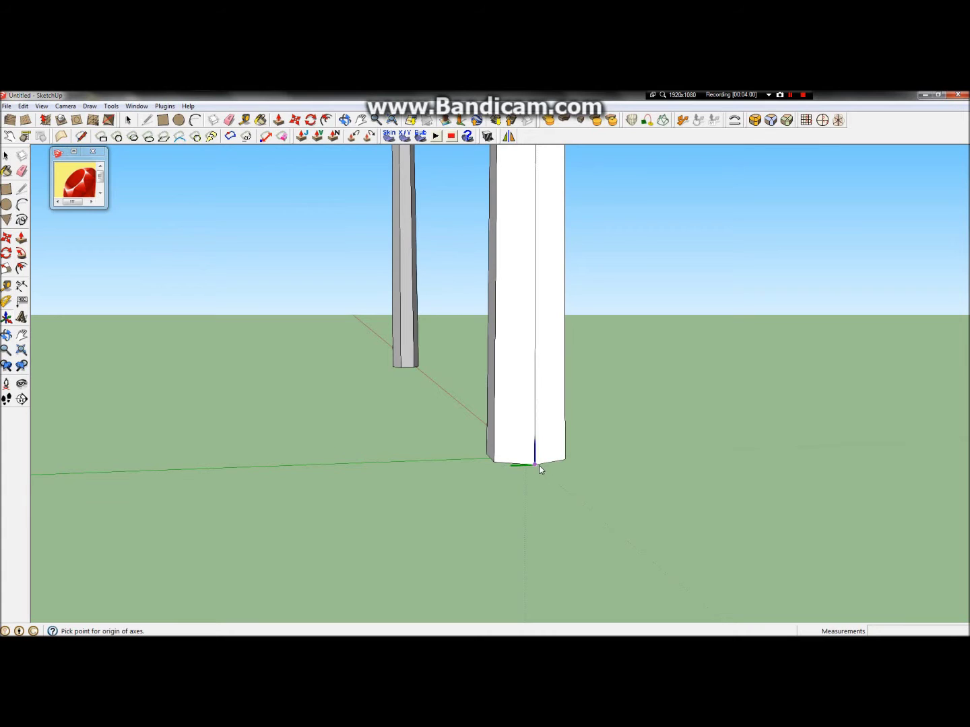
click(535, 465)
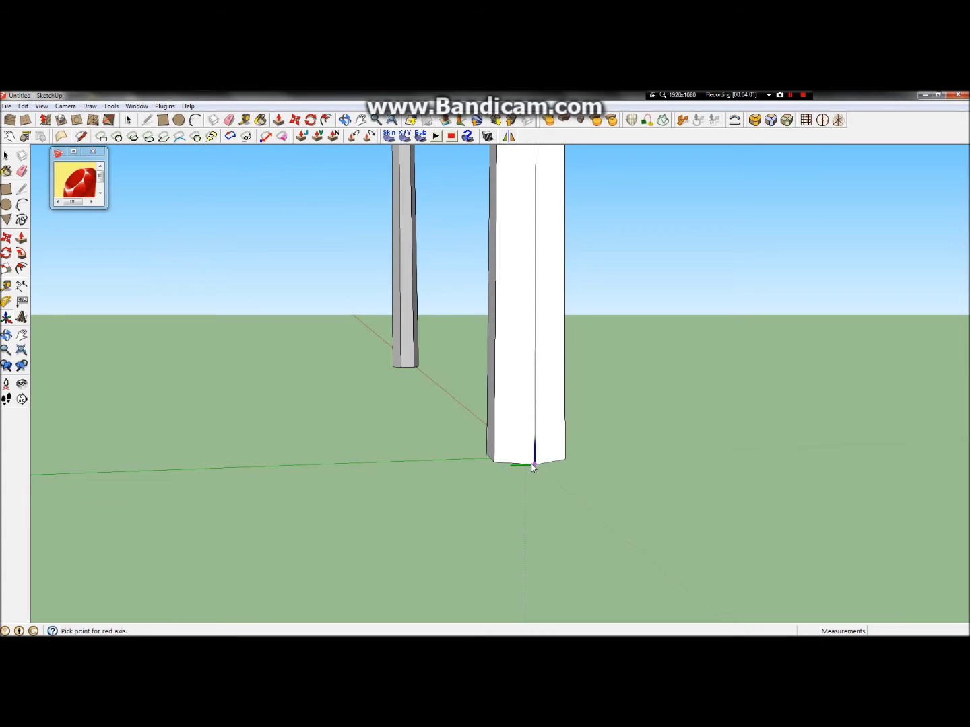
click(496, 462)
click(497, 463)
key(l)
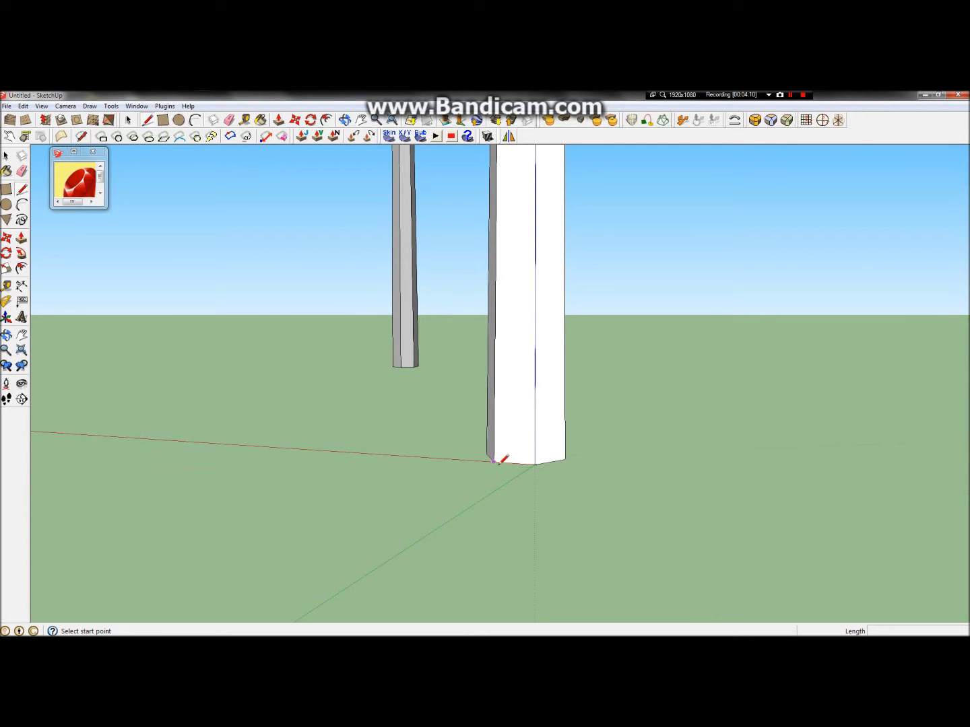
click(497, 463)
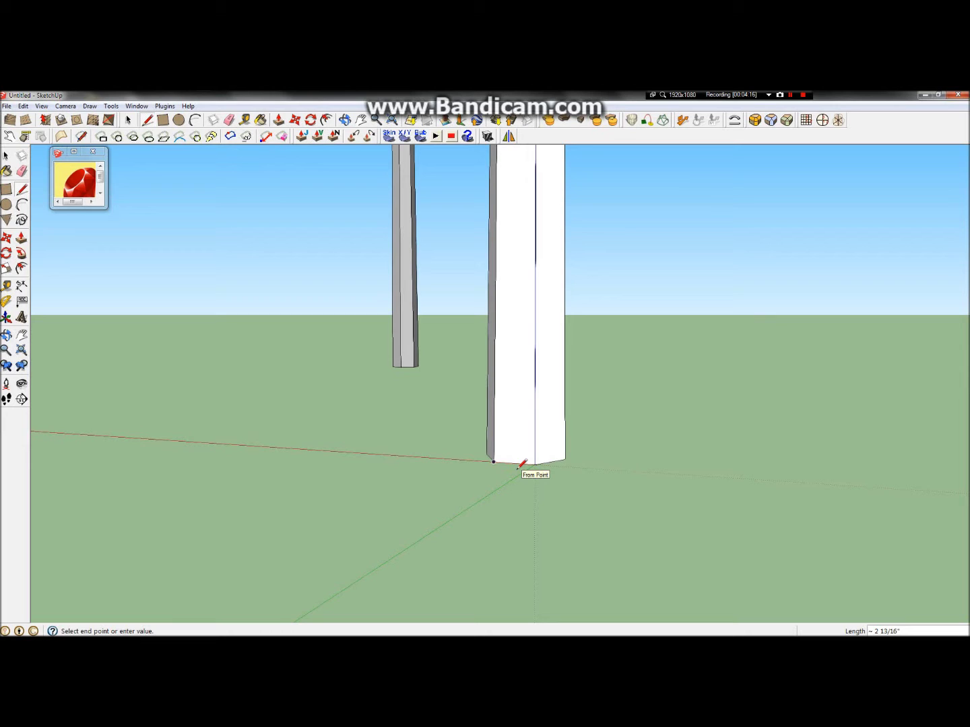
click(21, 190)
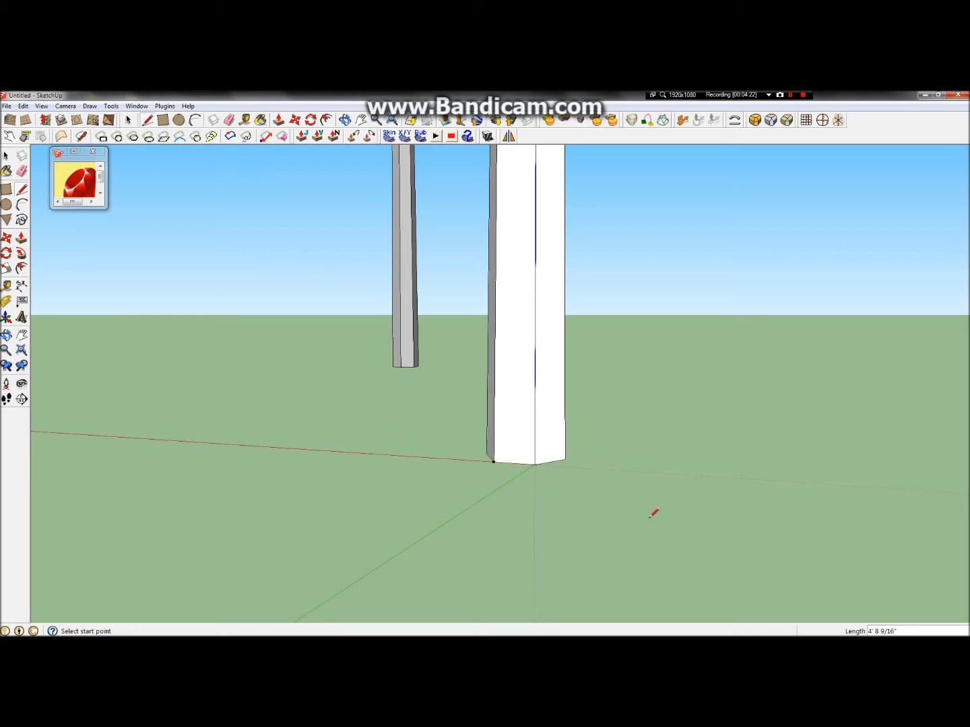
click(267, 336)
click(125, 232)
click(25, 203)
Draw an upright 2.5-inch square starting at the axes origin on the pole's base corner, along the red and blue axes.
click(536, 463)
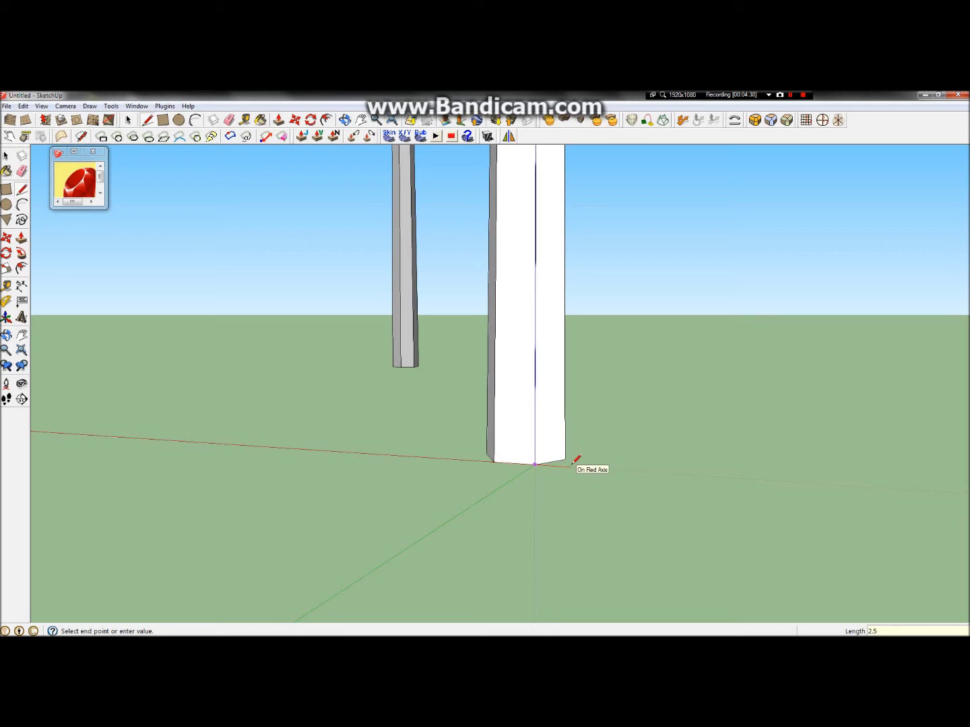
key(Return)
scroll(549, 485, up, 1)
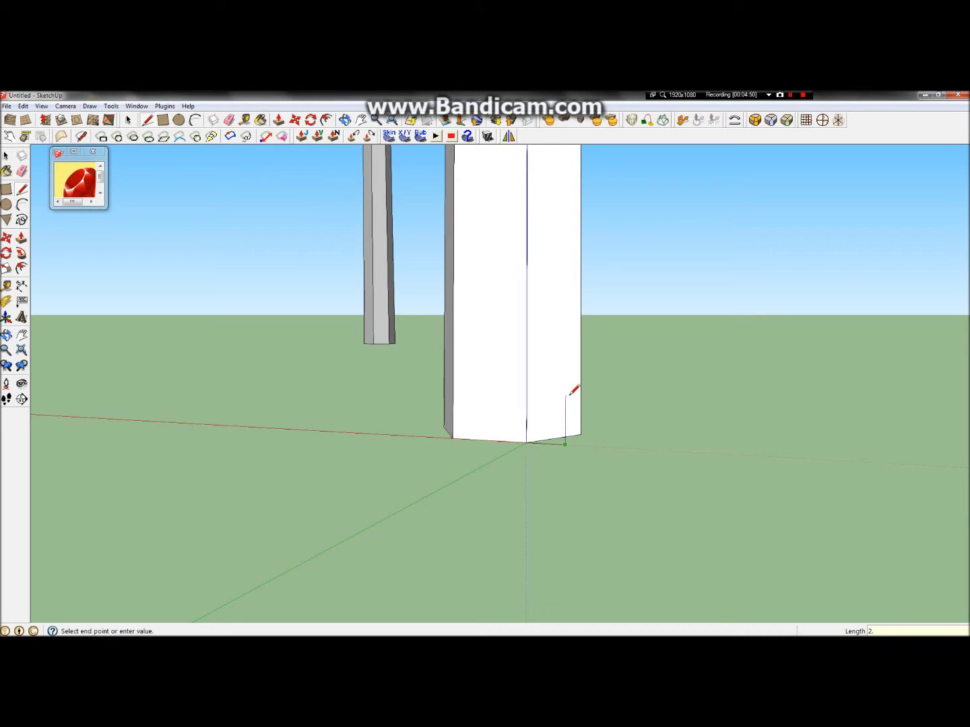
key(shift)
click(565, 404)
click(526, 403)
click(526, 442)
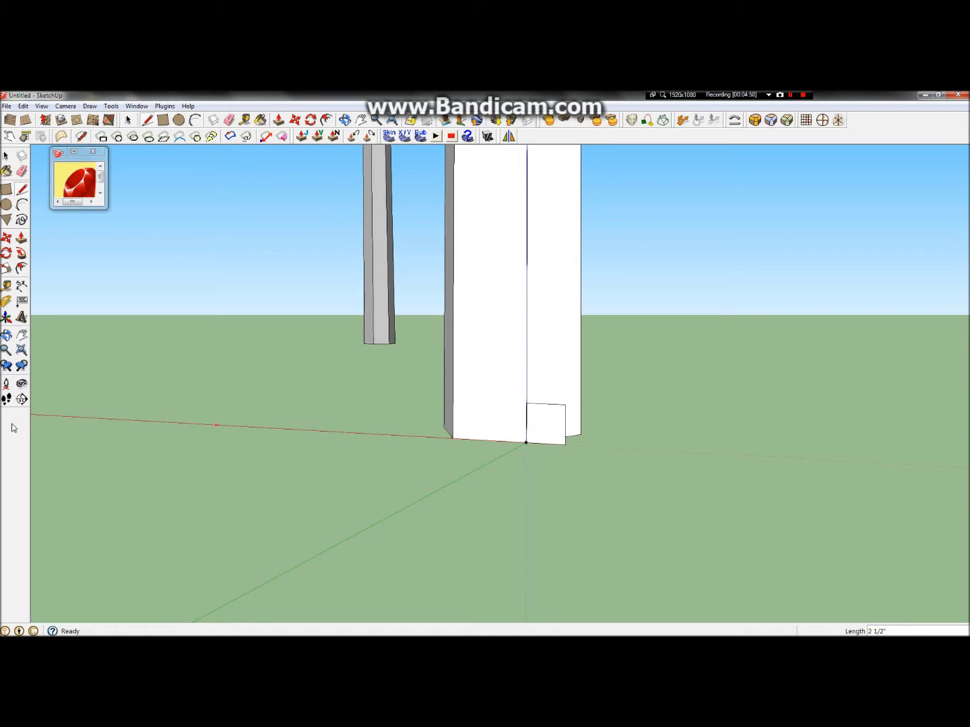
Extrude the small square outward from the pole into a bar, finishing with a 6-inch pull of its end face.
click(22, 238)
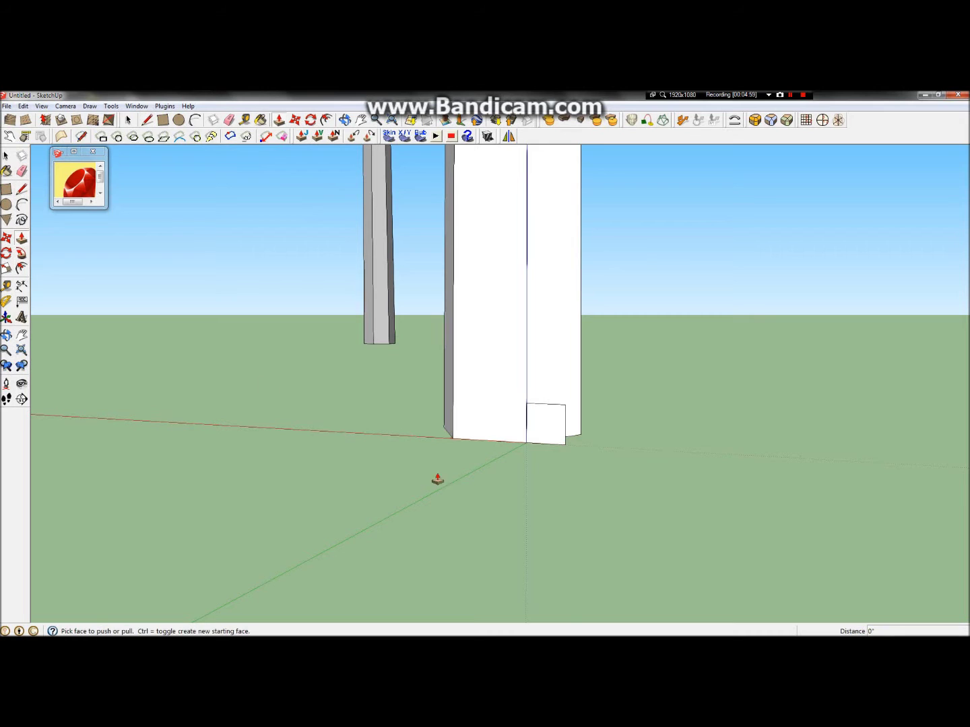
click(548, 427)
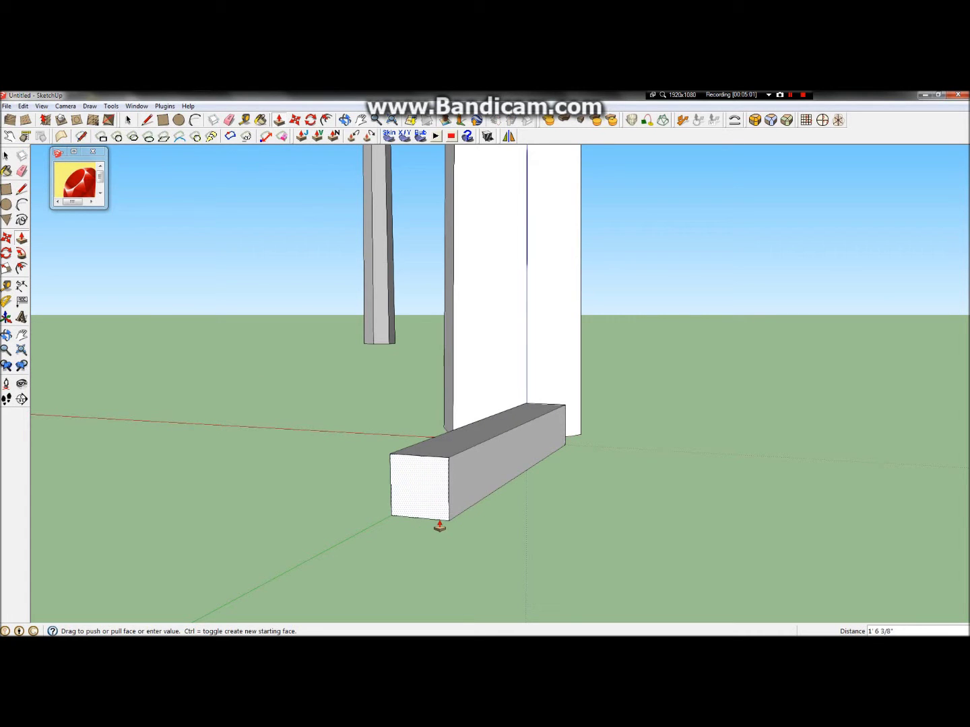
click(6, 334)
drag(464, 444, 413, 549)
scroll(175, 454, up, 10)
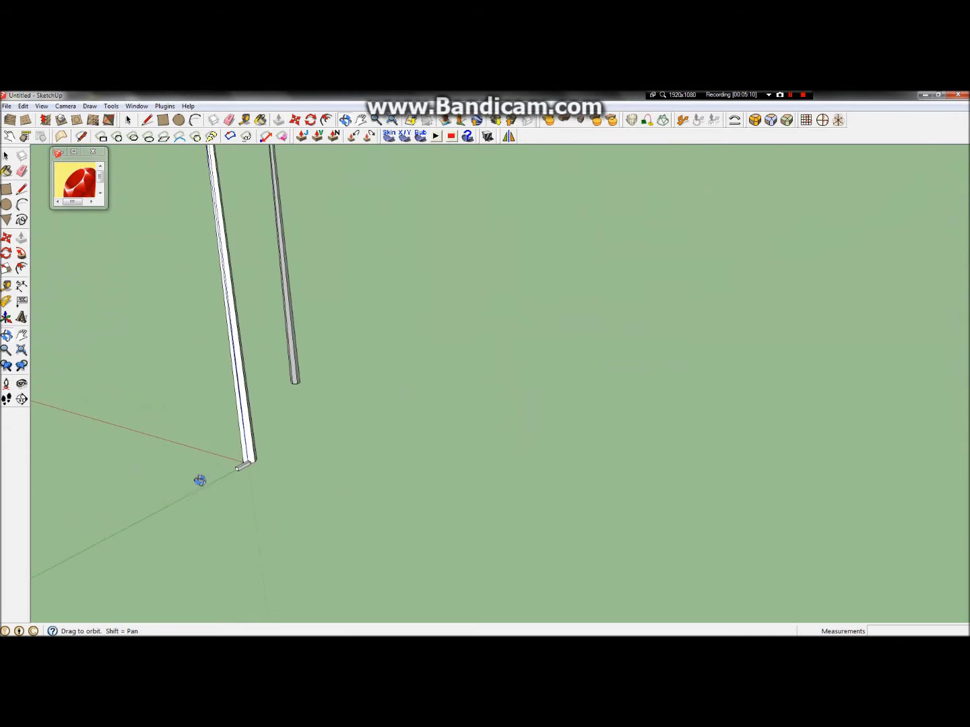
click(21, 237)
mouse_move(245, 457)
mouse_down()
mouse_move(195, 483)
mouse_move(216, 488)
mouse_move(240, 466)
mouse_move(240, 474)
mouse_up()
key(Return)
Lengthen the bar slightly by pulling its free end face farther away from the pole.
scroll(345, 470, down, 5)
scroll(362, 445, down, 3)
scroll(354, 377, up, 5)
scroll(164, 493, down, 1)
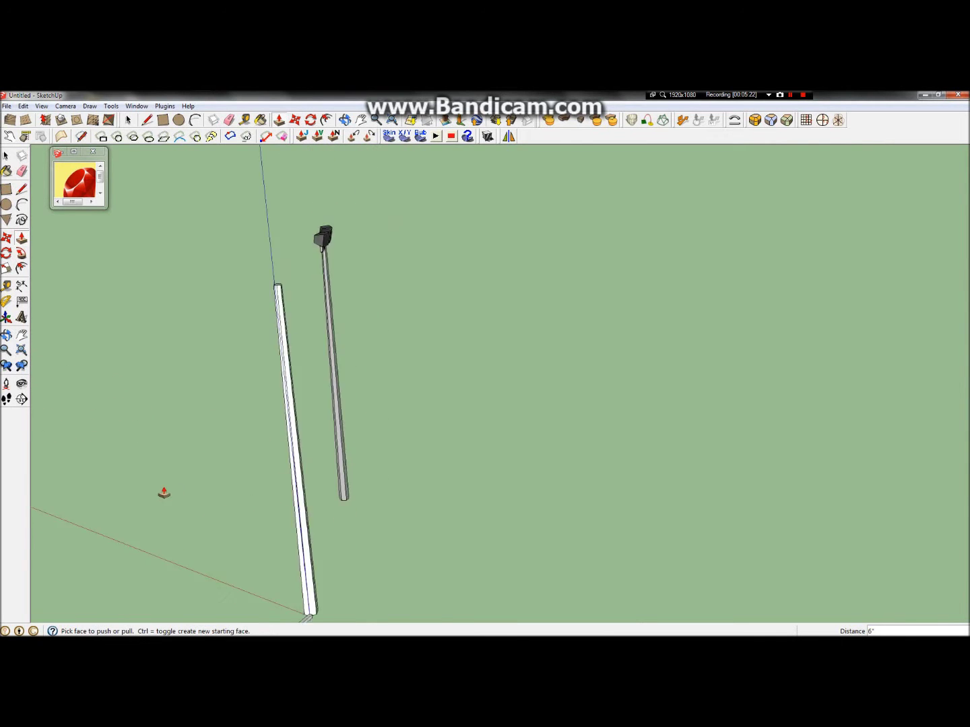
scroll(163, 494, down, 1)
click(6, 336)
drag(243, 553, 2, 470)
drag(366, 501, 305, 548)
scroll(294, 508, up, 6)
drag(341, 490, 621, 493)
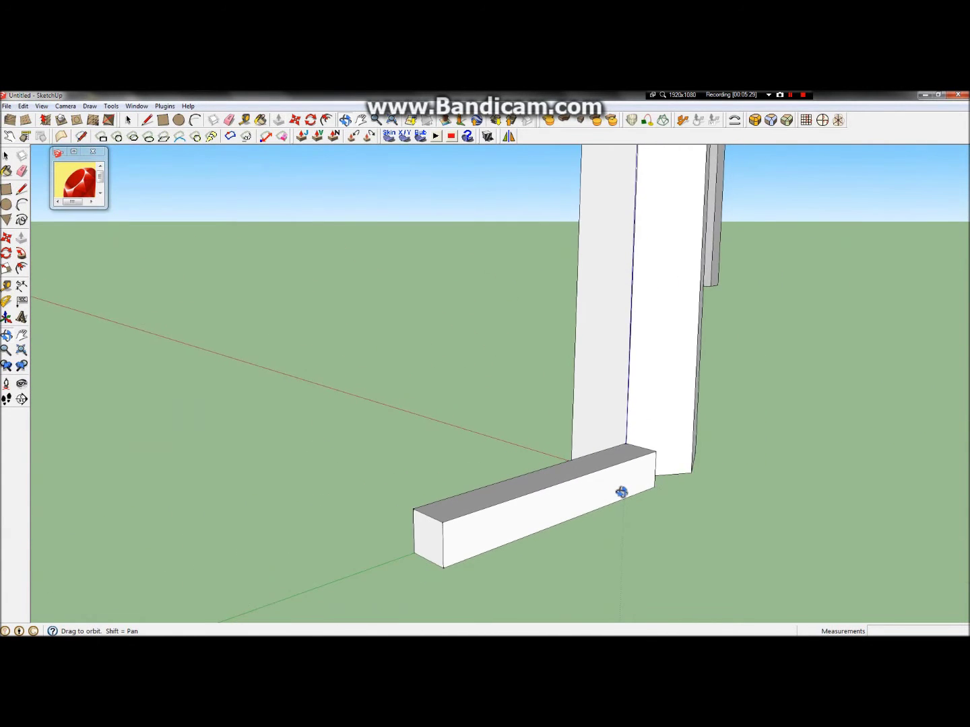
click(22, 238)
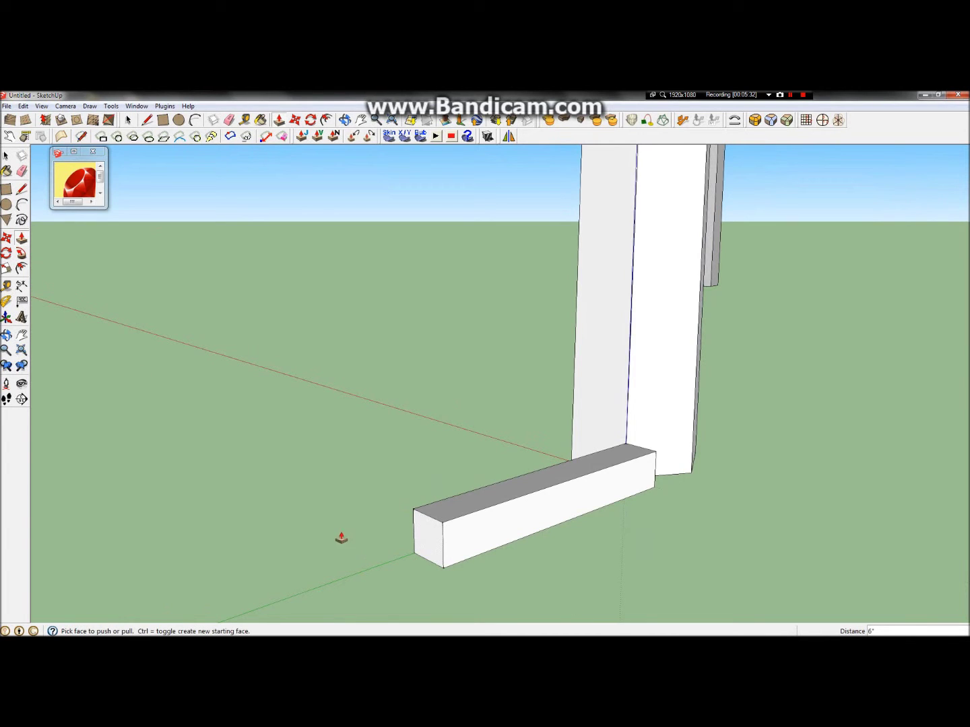
drag(439, 556, 399, 576)
click(20, 203)
click(21, 192)
click(402, 536)
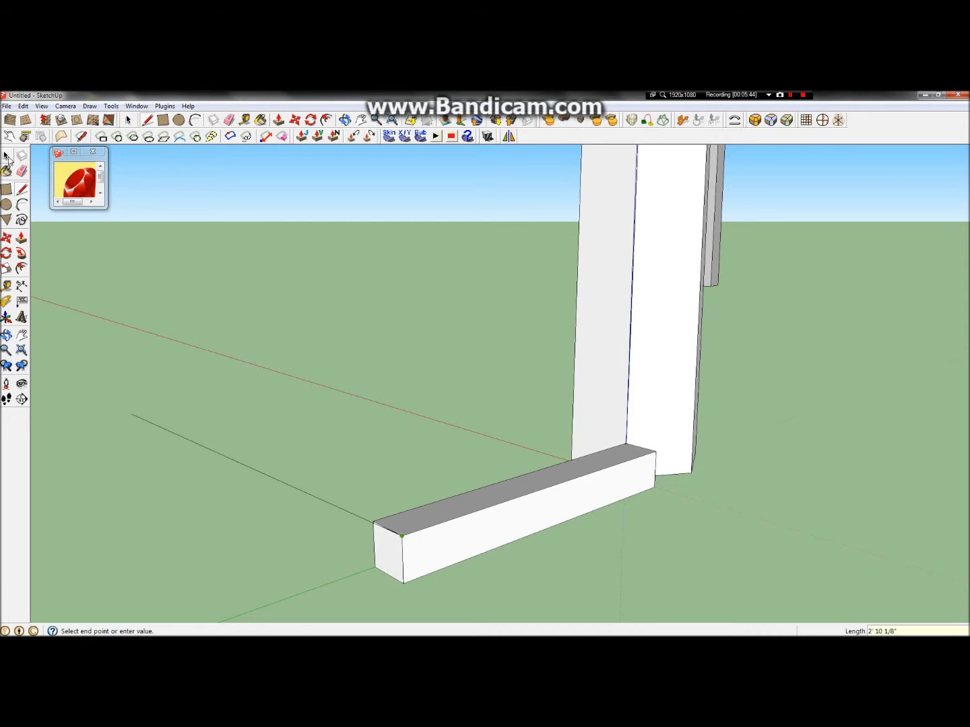
Copy the upper edge of the bar's free end 2.5 inches along the bar to divide off a square on its top face.
click(7, 157)
key(e)
click(6, 238)
click(400, 535)
key(ctrl)
text(2)
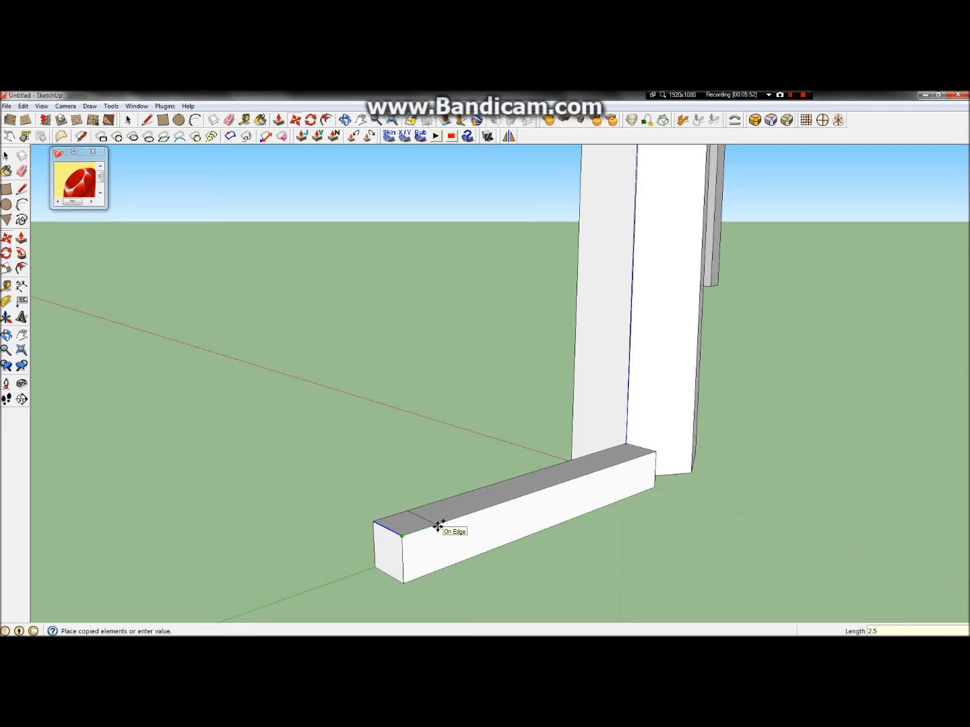
text(.5)
key(Return)
key(space)
click(390, 415)
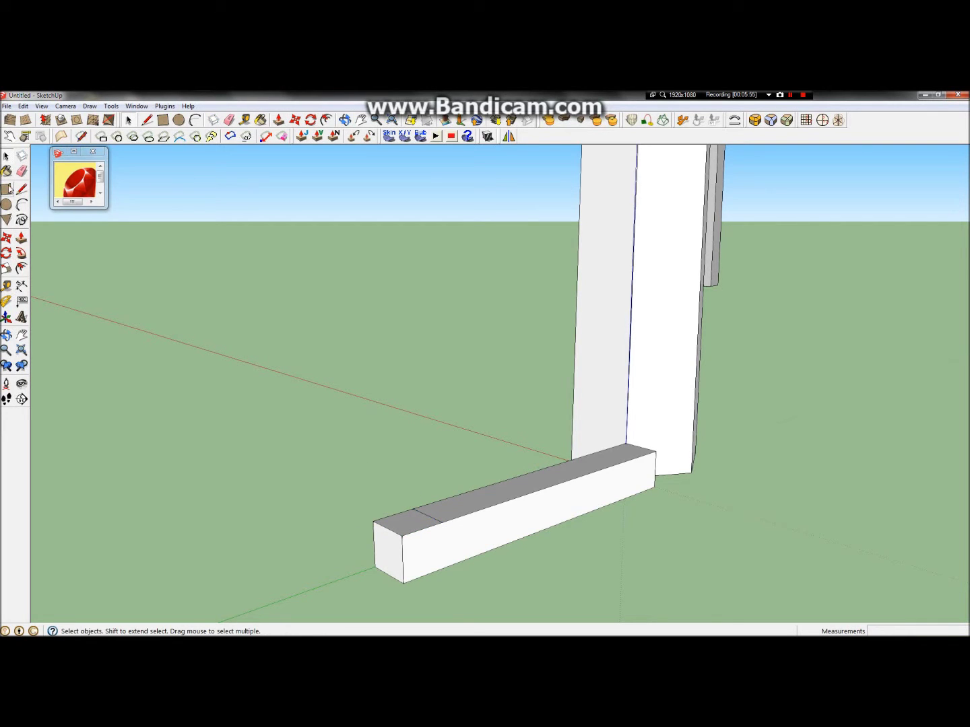
Extrude the divided square at the bar's free end upward 8 inches to form an L-shaped bracket.
click(21, 238)
scroll(537, 519, down, 4)
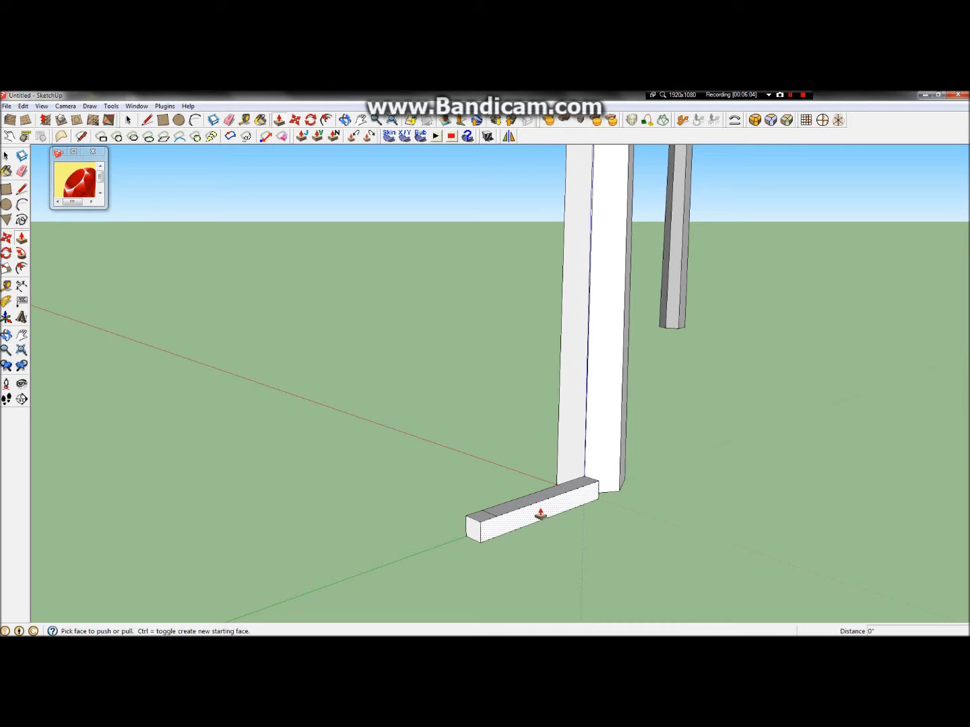
drag(489, 524, 472, 464)
text(8)
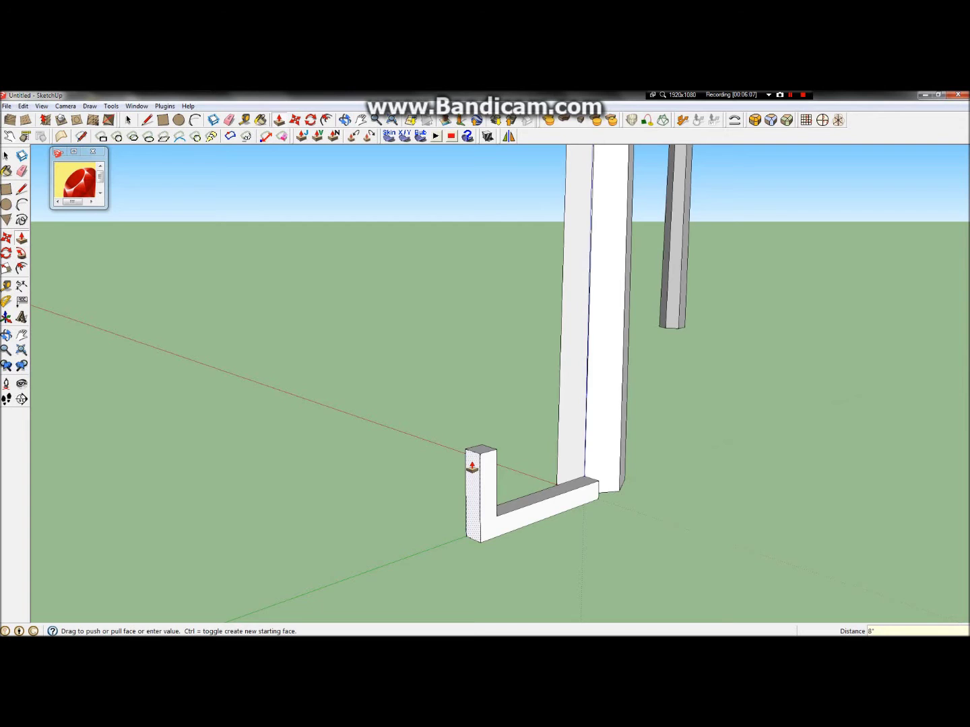
key(Return)
scroll(191, 444, down, 3)
scroll(460, 511, up, 3)
scroll(418, 487, up, 3)
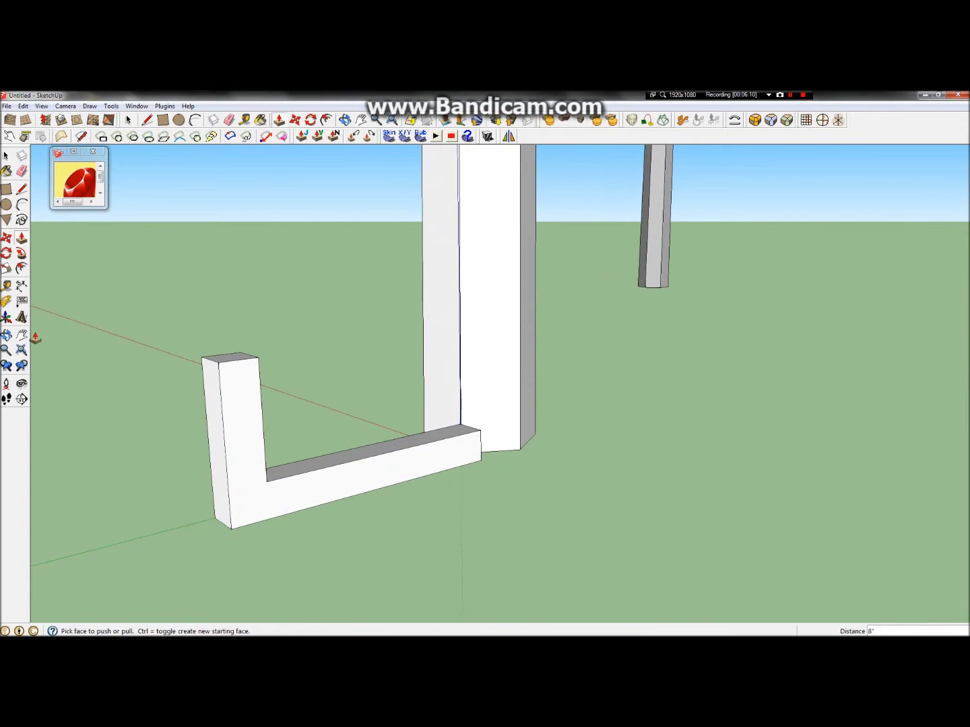
click(6, 335)
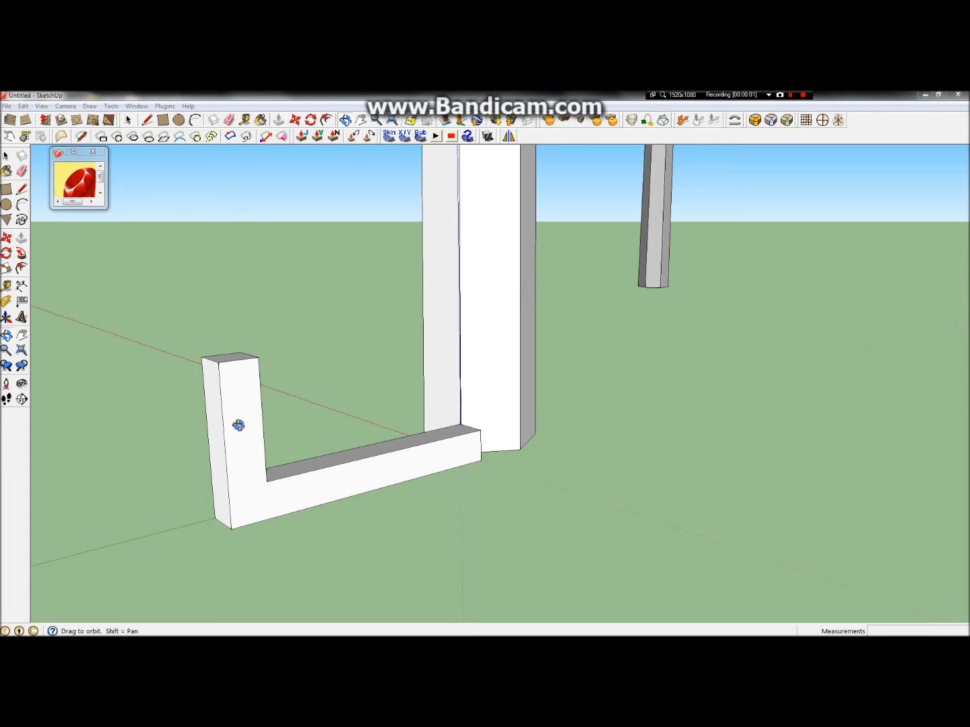
Select all geometry of the L-shaped bracket and turn it into a named component that replaces the selection.
click(6, 156)
triple_click(239, 427)
click(518, 603)
triple_click(227, 455)
right_click(254, 493)
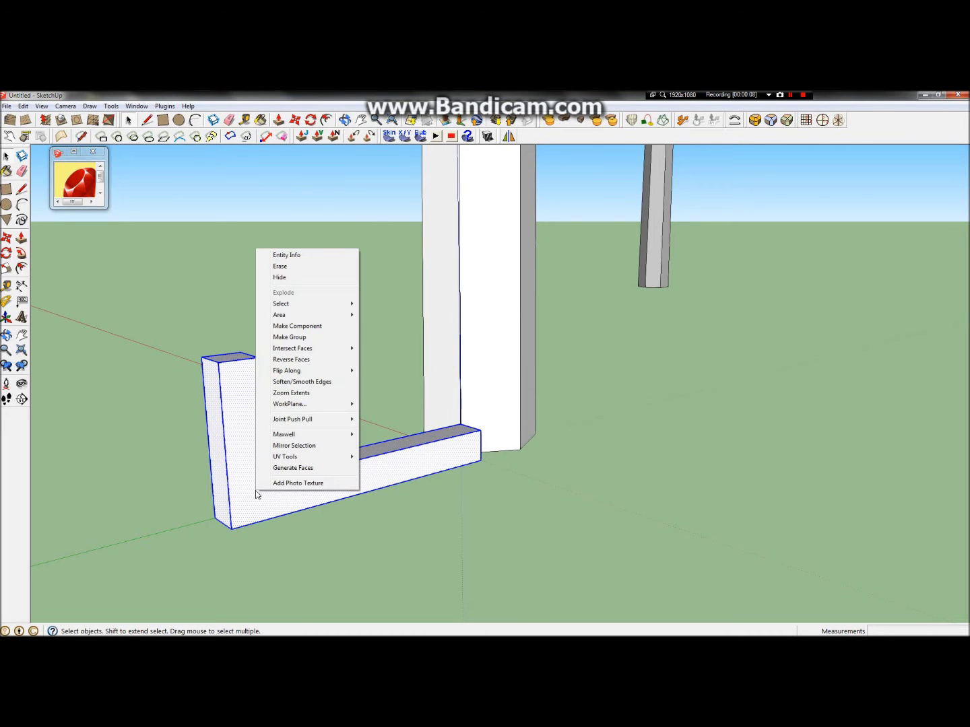
click(308, 328)
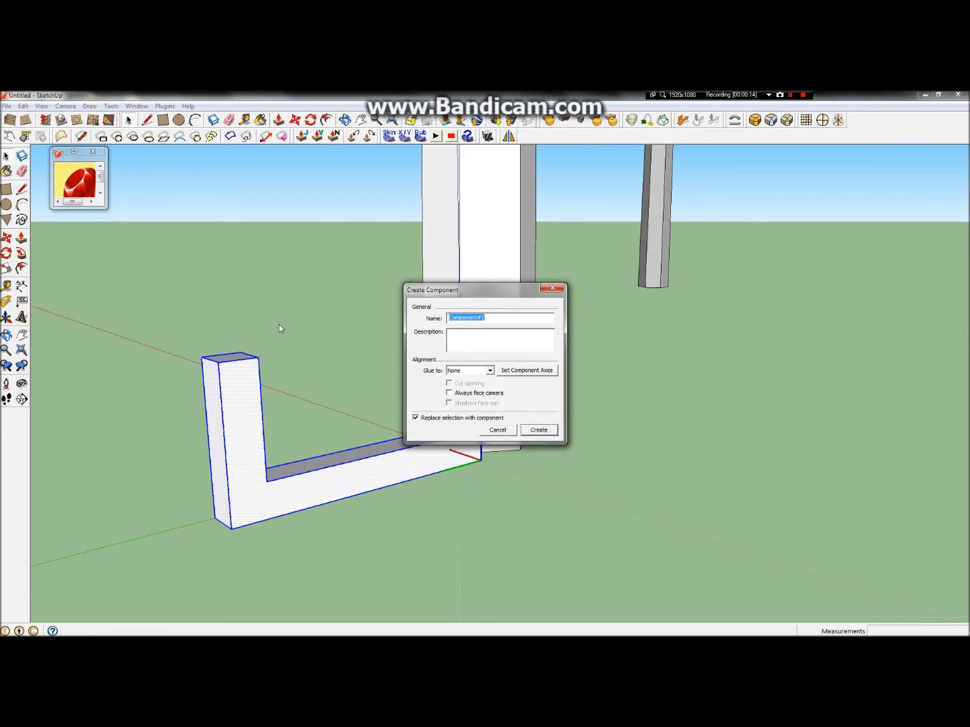
text(Li)
click(539, 430)
click(498, 522)
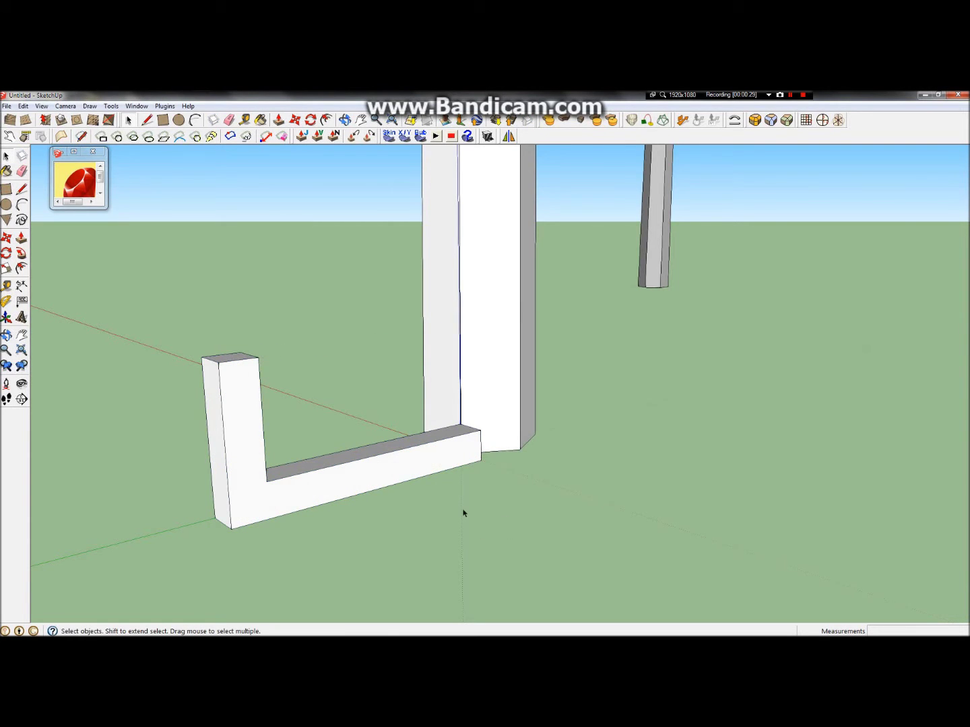
Select the L-shaped bracket component at the pole's base.
scroll(463, 513, down, 5)
click(6, 335)
drag(465, 495, 381, 512)
scroll(418, 544, up, 6)
drag(564, 511, 542, 482)
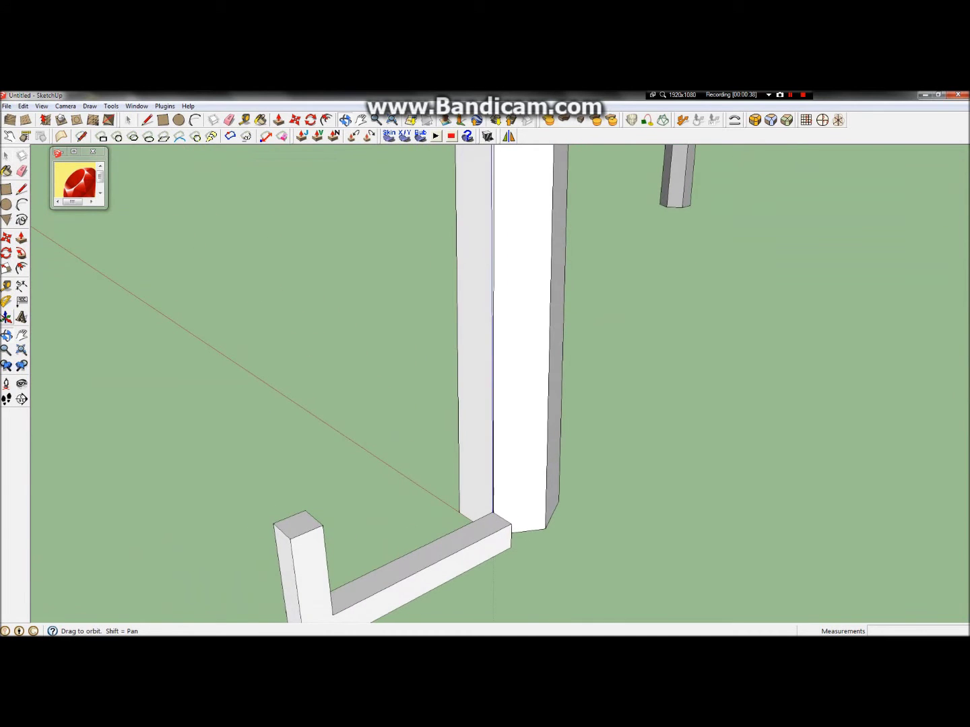
scroll(16, 224, down, 3)
click(6, 156)
click(283, 468)
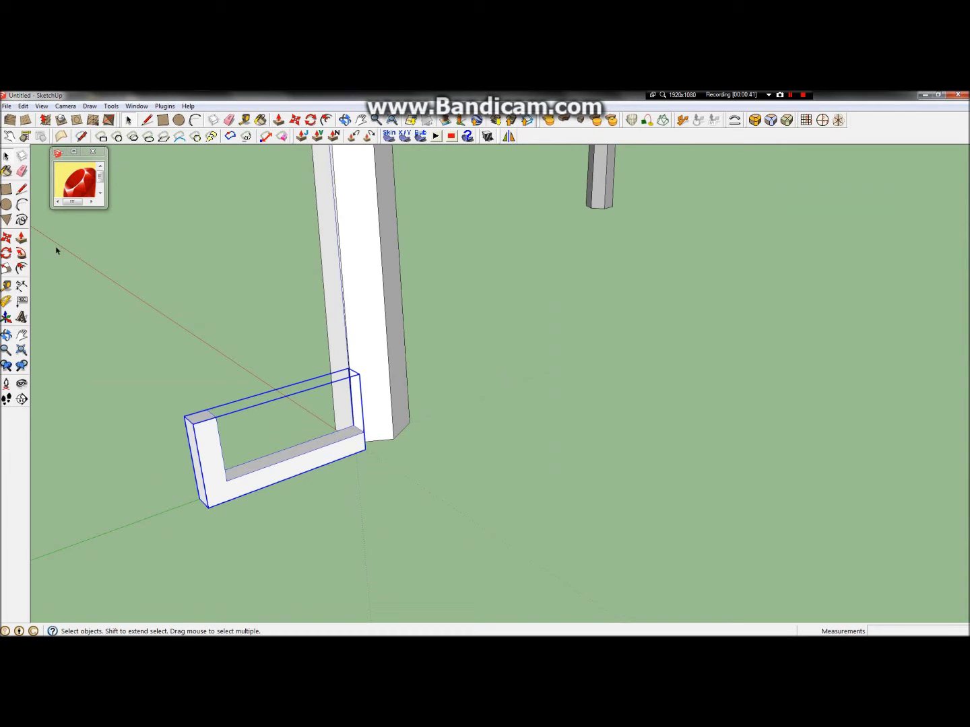
Examine from several sides how the selected bracket meets the hexagonal pole's base corner.
scroll(349, 477, up, 2)
scroll(331, 446, up, 2)
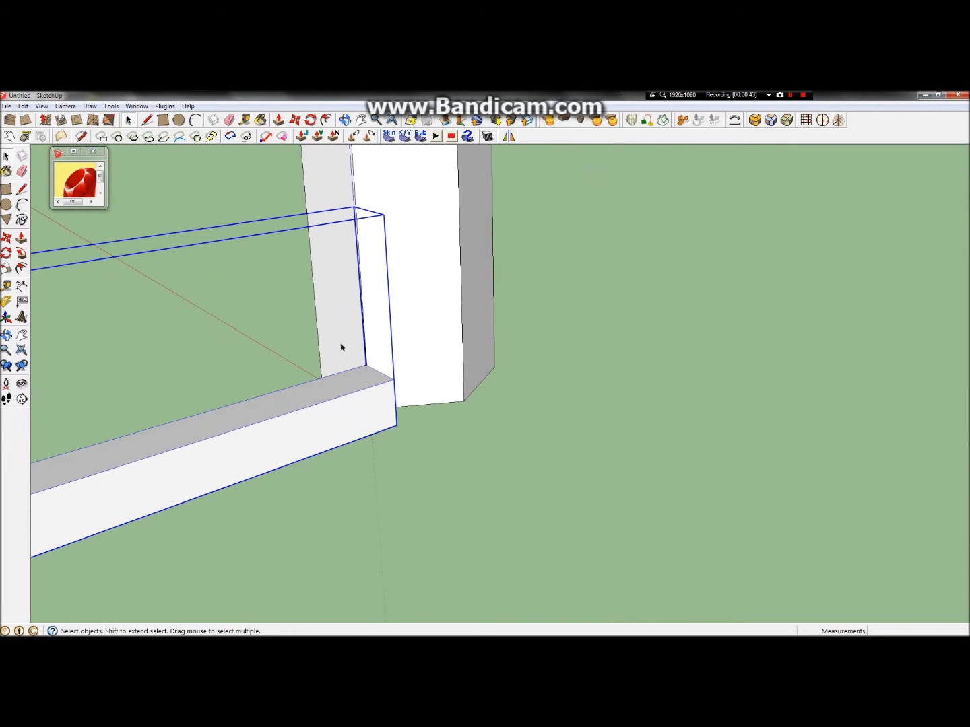
scroll(341, 347, down, 2)
click(6, 336)
drag(357, 386, 31, 354)
drag(492, 364, 541, 389)
scroll(377, 346, down, 2)
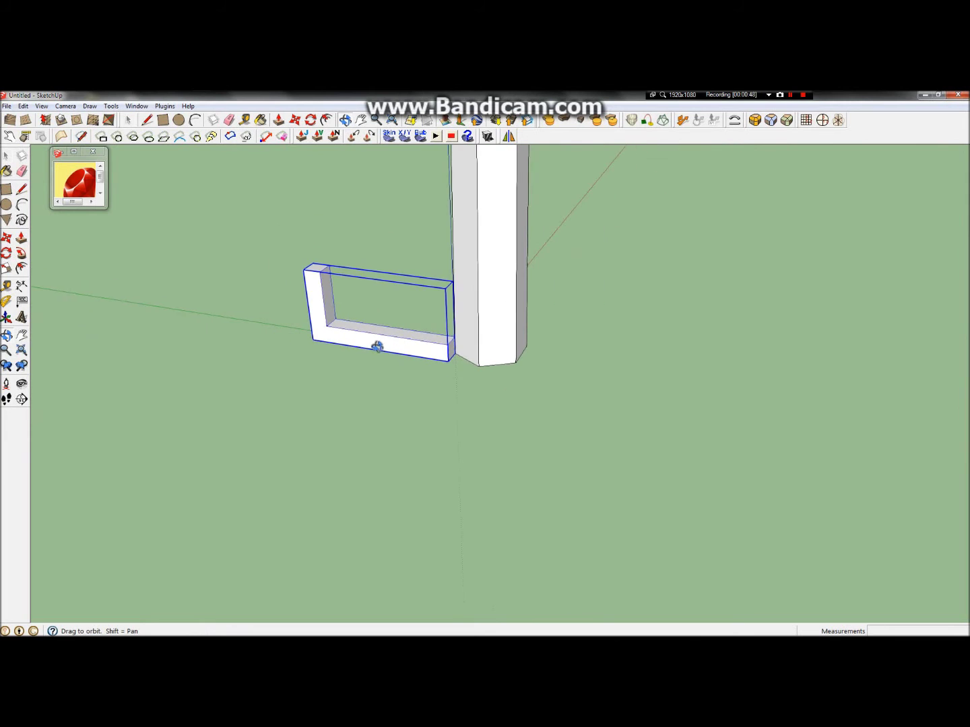
drag(385, 354, 478, 365)
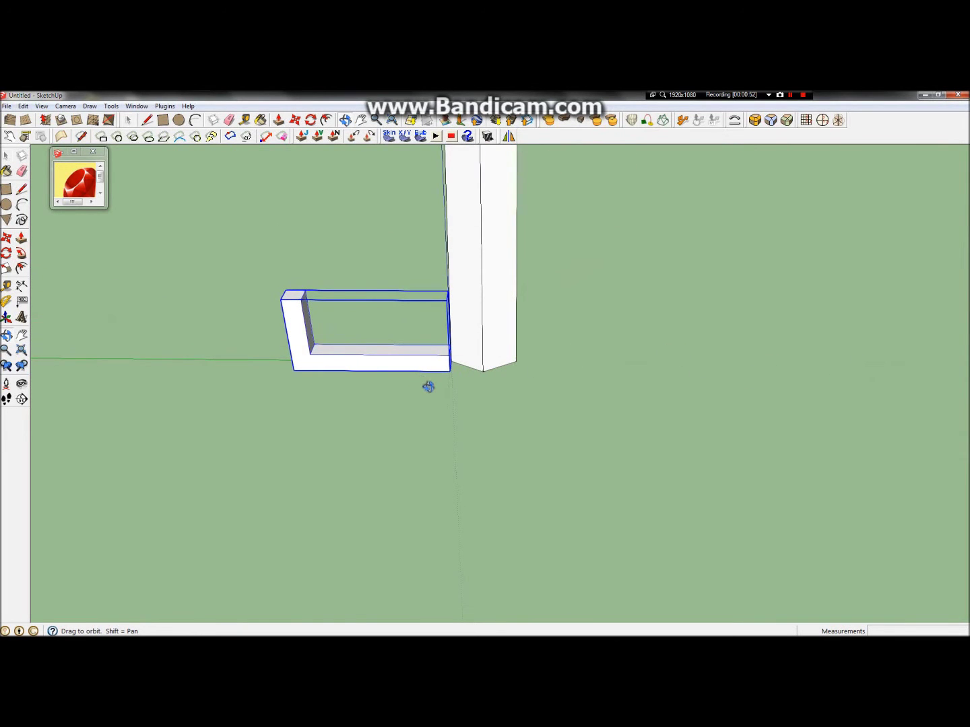
scroll(429, 387, down, 3)
scroll(431, 386, up, 3)
drag(433, 384, 397, 377)
Try to mirror the bracket component with Mirror Selection across a plane through its base corner at the pole, keeping the original.
click(5, 155)
right_click(423, 372)
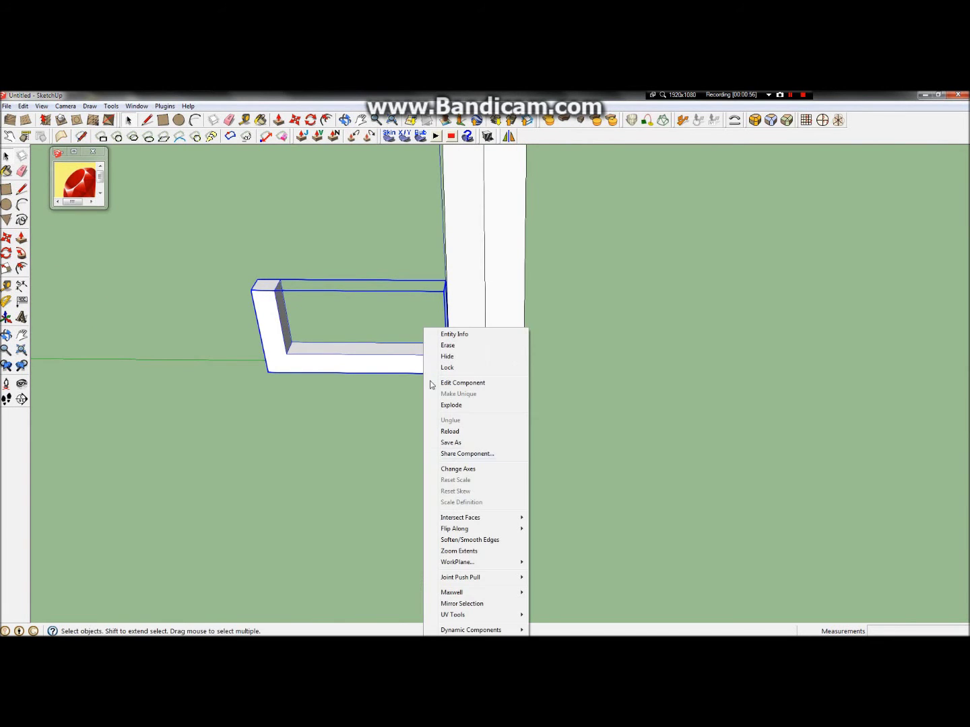
click(508, 605)
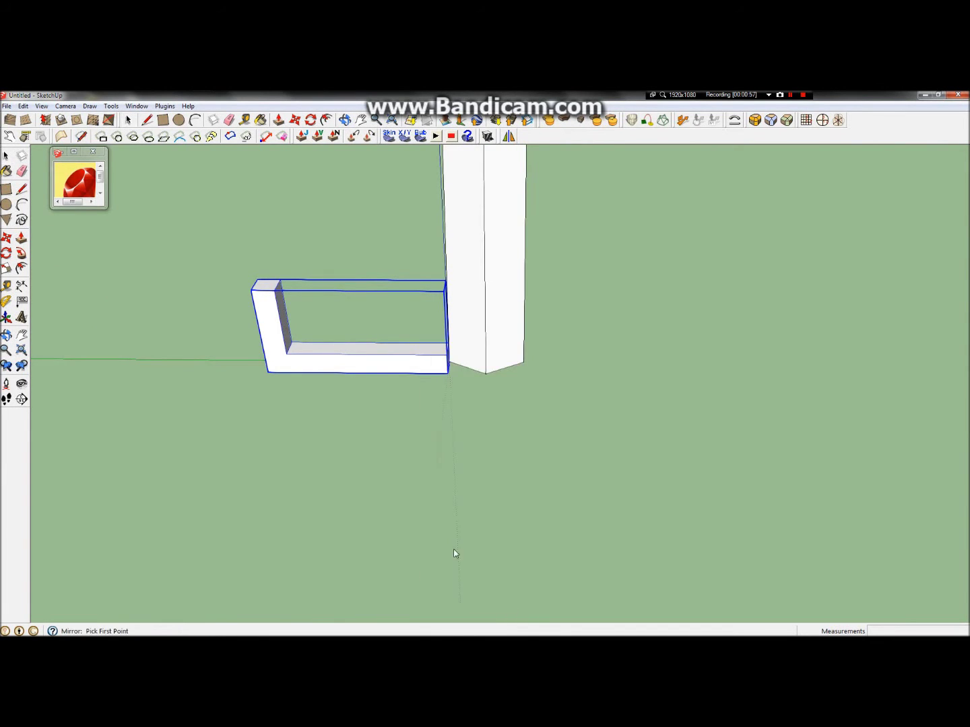
scroll(476, 395, down, 4)
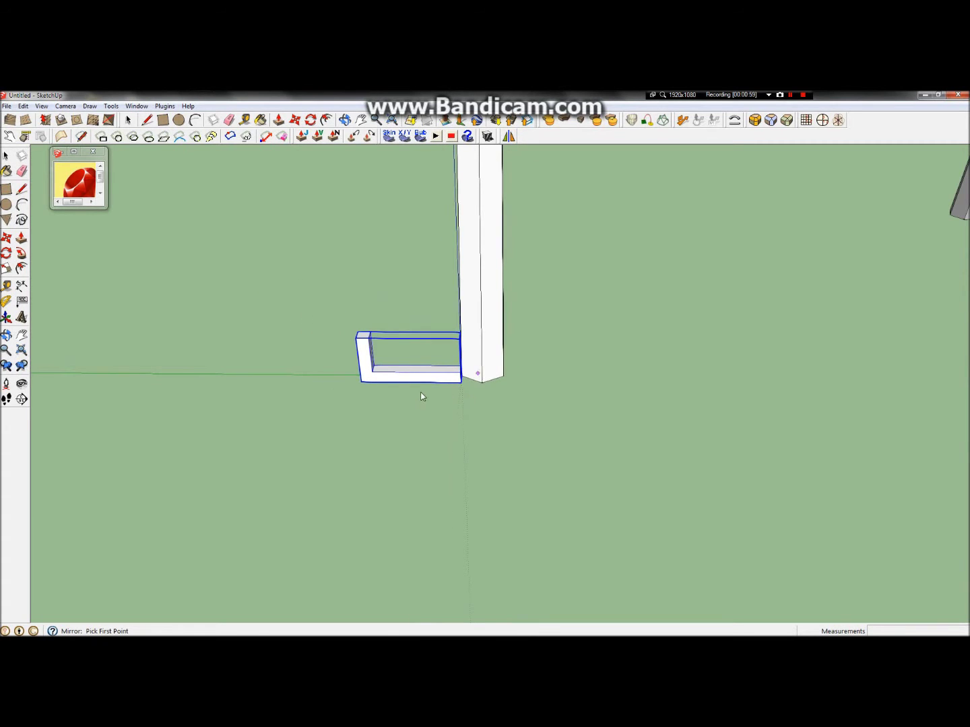
click(461, 384)
click(611, 388)
click(606, 306)
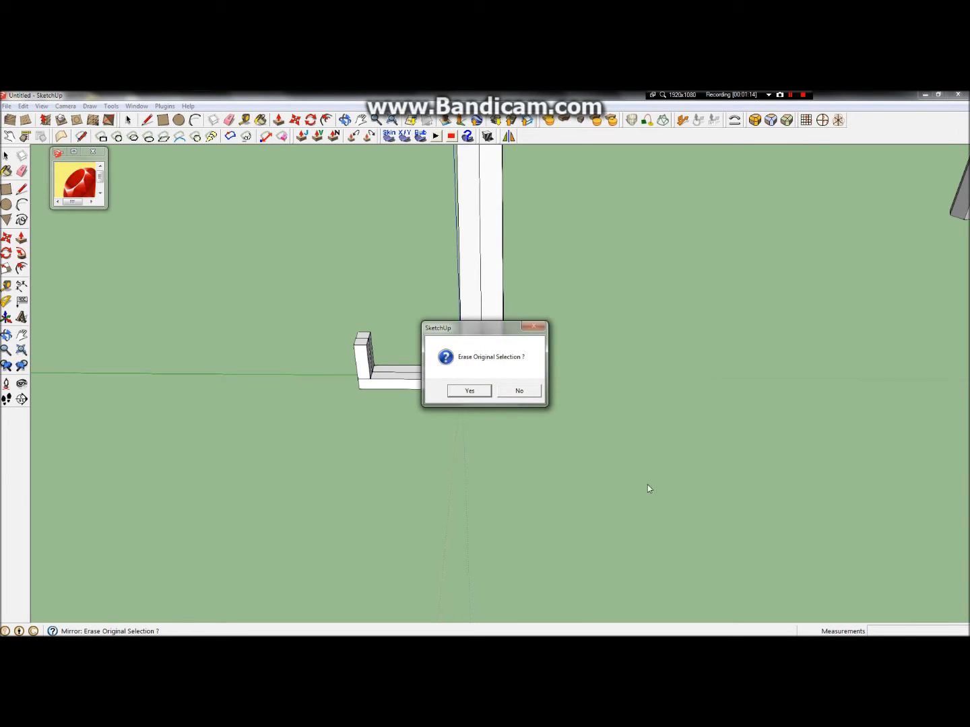
click(519, 390)
scroll(417, 386, up, 4)
key(ctrl+z)
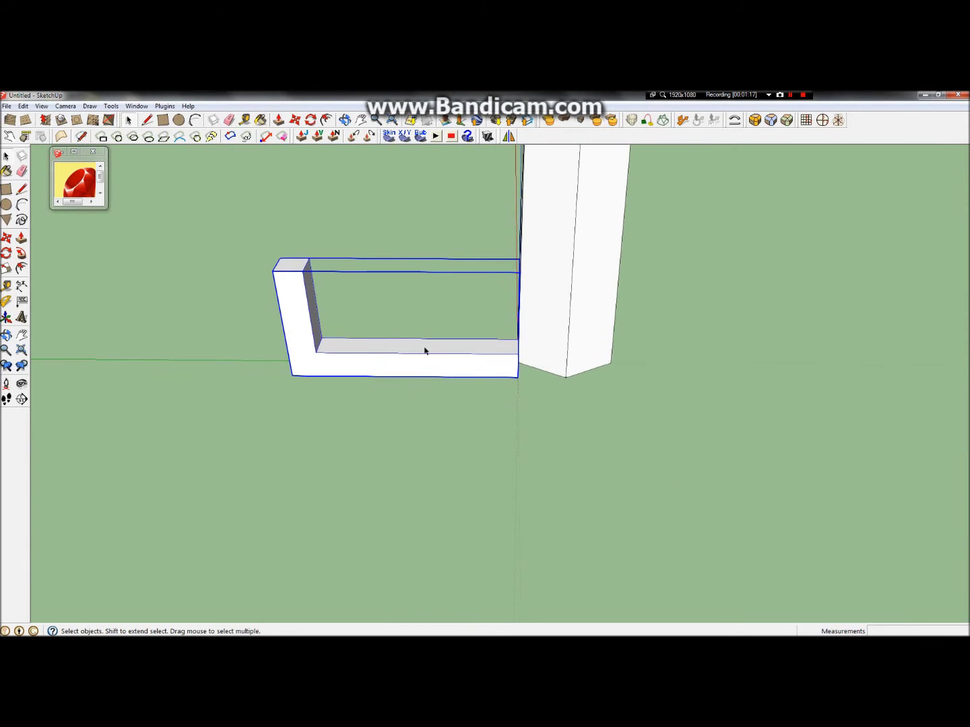
Make a copy of the bracket rotated 180 degrees about its upright's top face and move the copy about 2 feet towards the pole.
key(q)
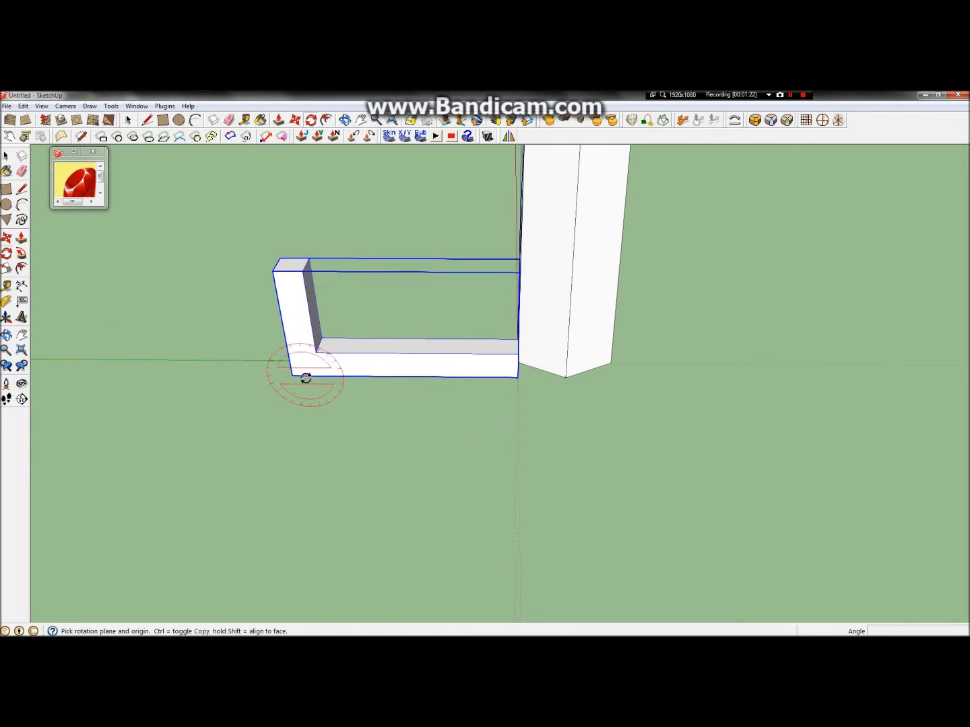
click(295, 266)
click(262, 368)
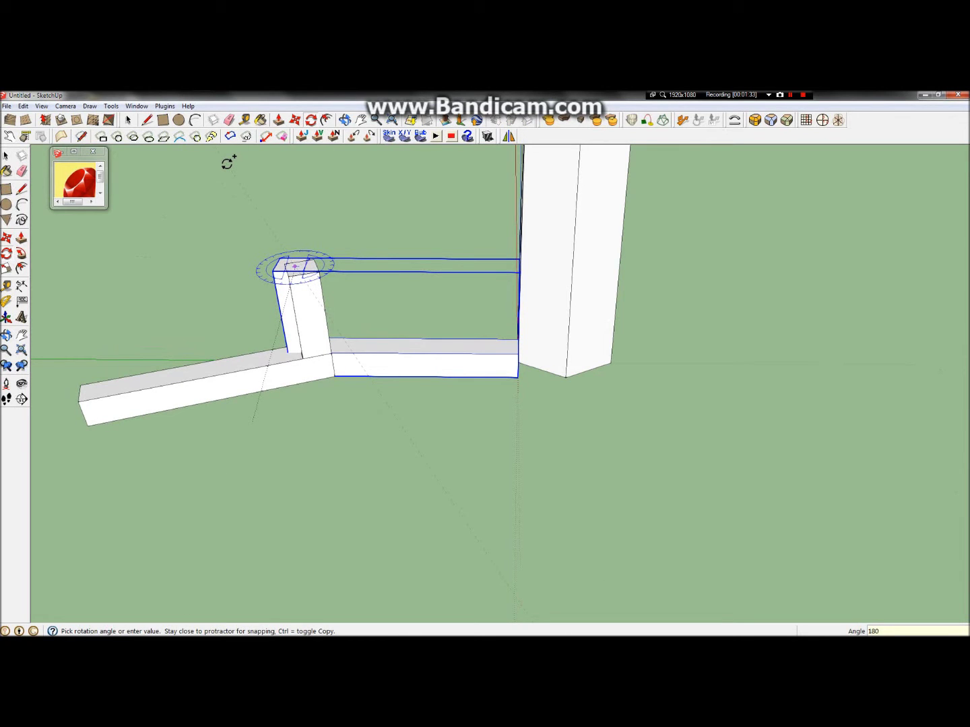
click(228, 162)
key(m)
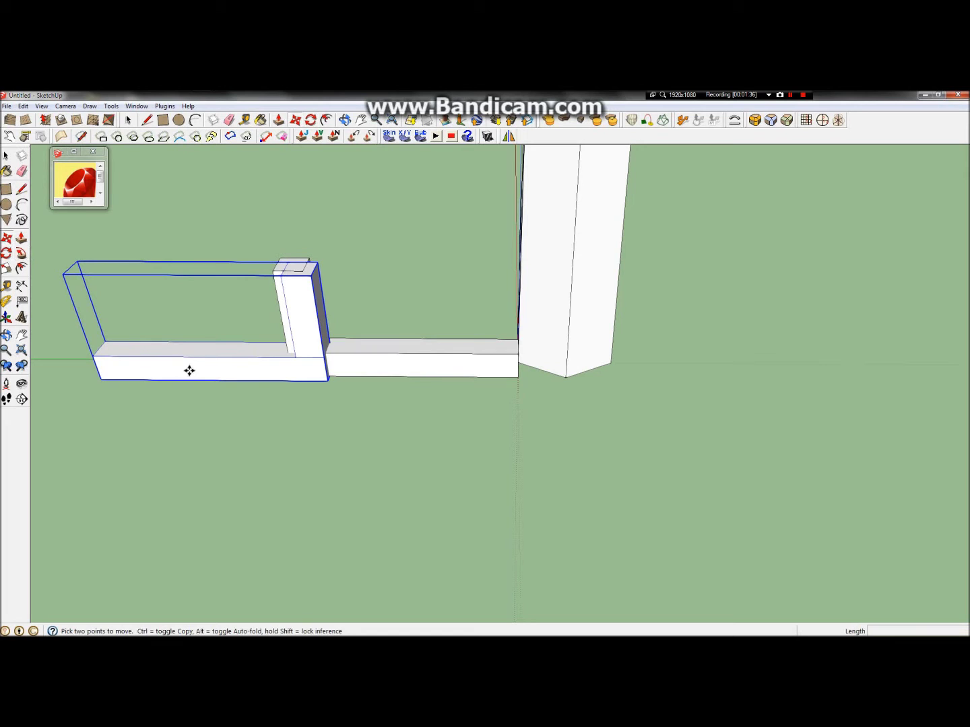
click(211, 379)
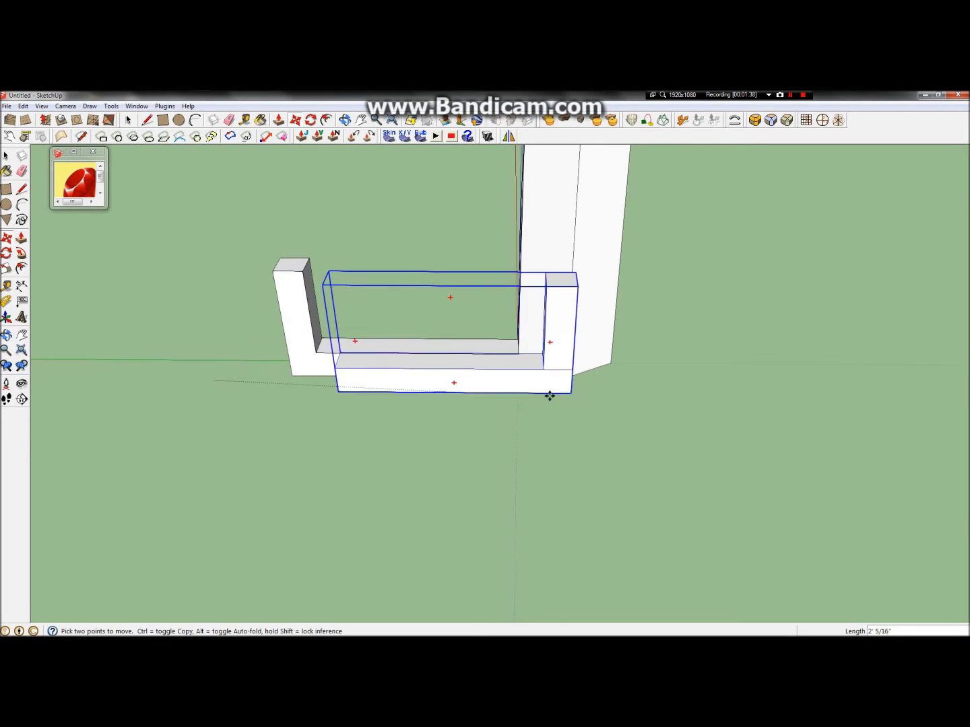
Move the rotated bracket copy to the opposite side of the hexagonal pole, in line with the original bracket.
click(741, 381)
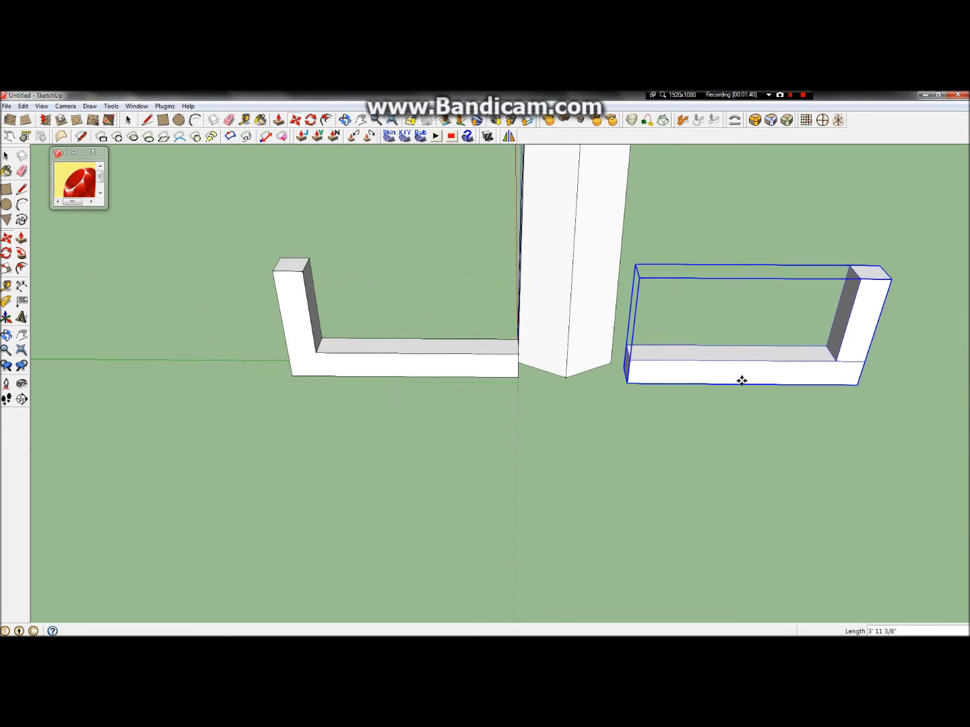
click(627, 384)
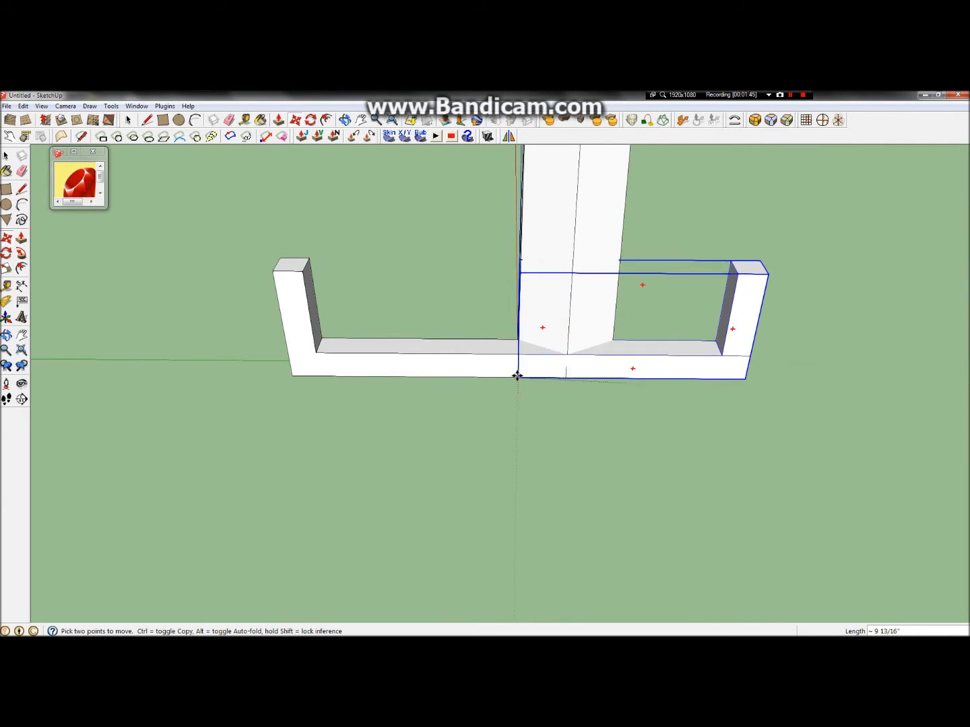
click(515, 377)
click(644, 375)
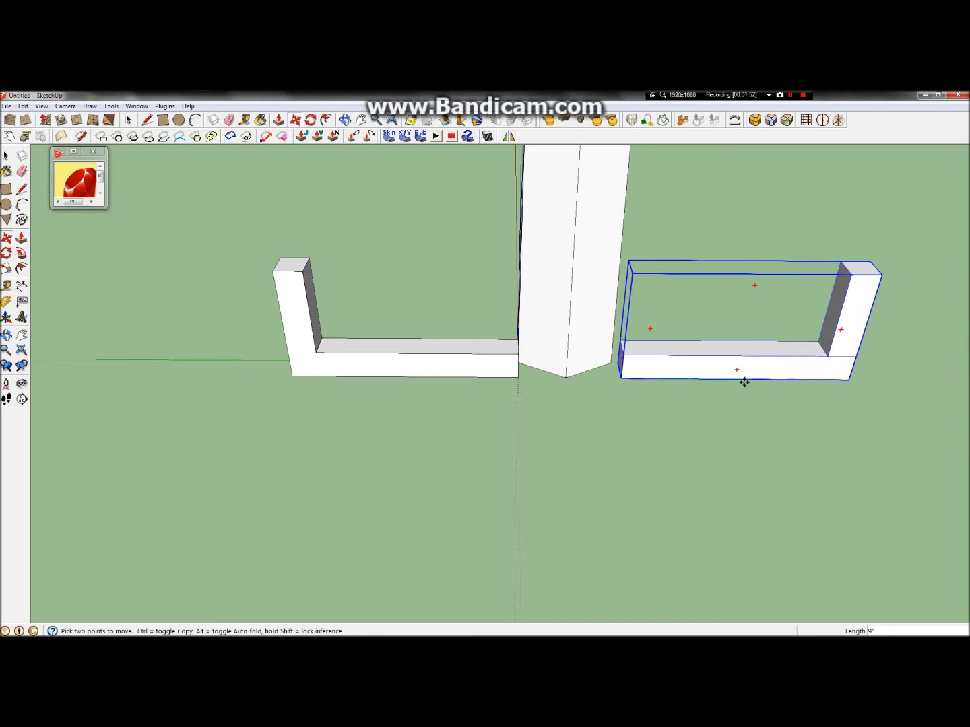
Move the copied bracket so its lower inner corner snaps onto the adjacent corner of the pole's hexagonal base.
scroll(644, 367, up, 5)
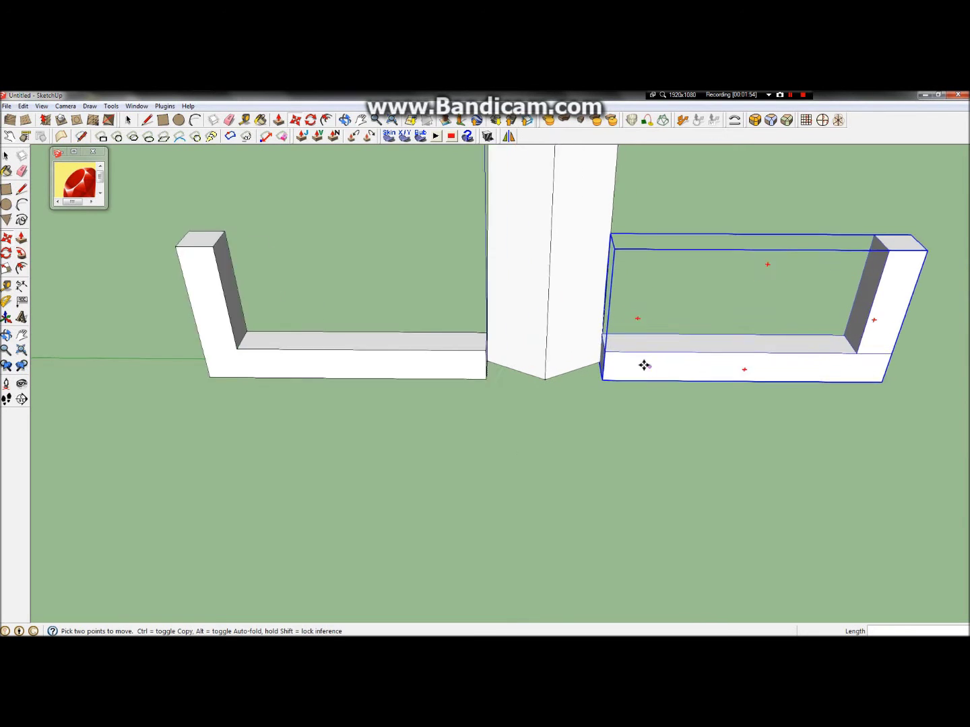
scroll(457, 367, up, 2)
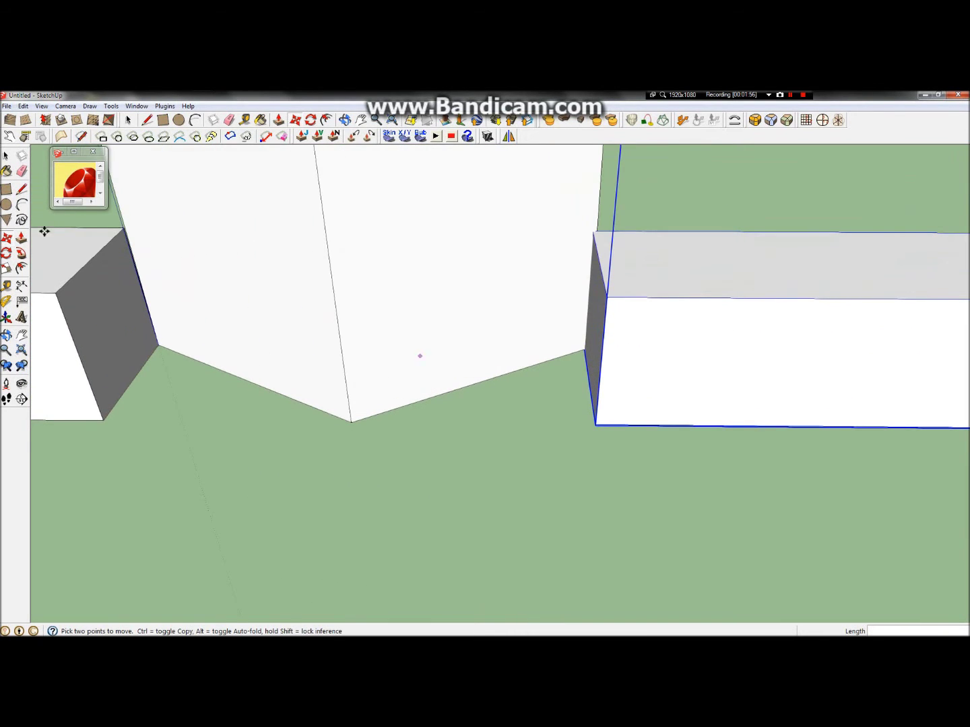
click(6, 335)
drag(602, 303, 629, 95)
drag(513, 346, 398, 213)
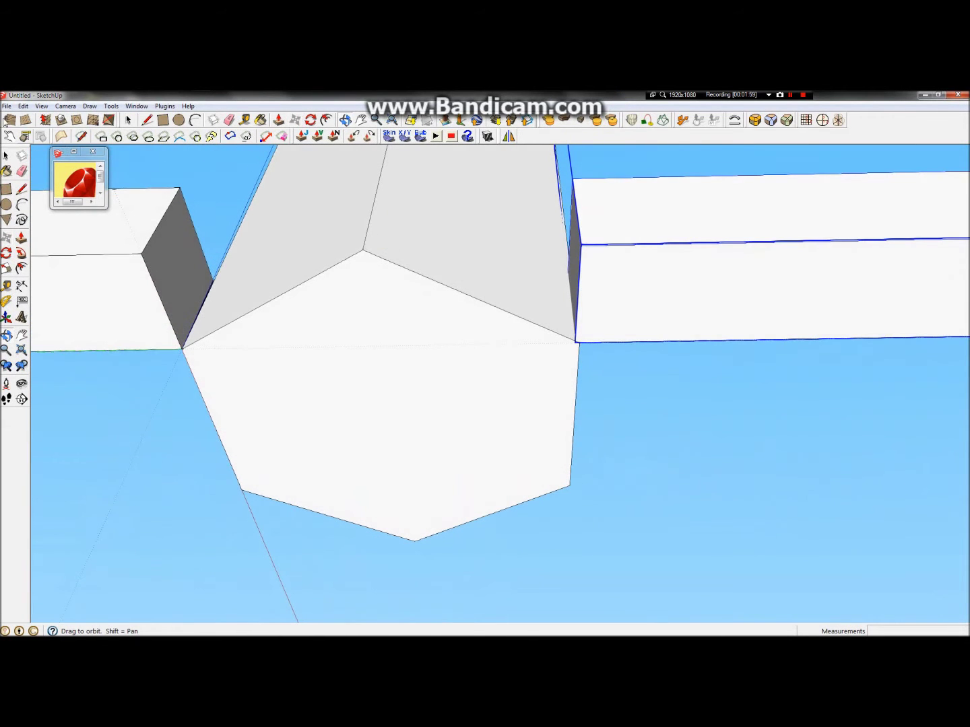
click(6, 238)
click(572, 346)
click(579, 345)
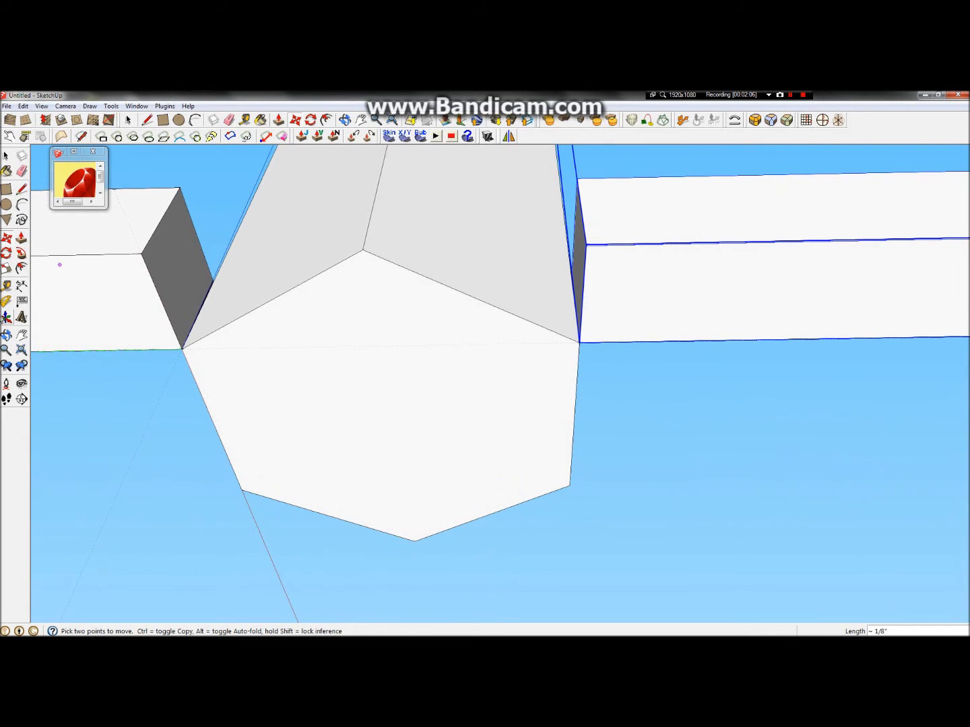
Combine both bracket components at the pole's base into one group.
click(7, 334)
drag(539, 331, 485, 156)
ctrl+click(265, 283)
right_click(267, 279)
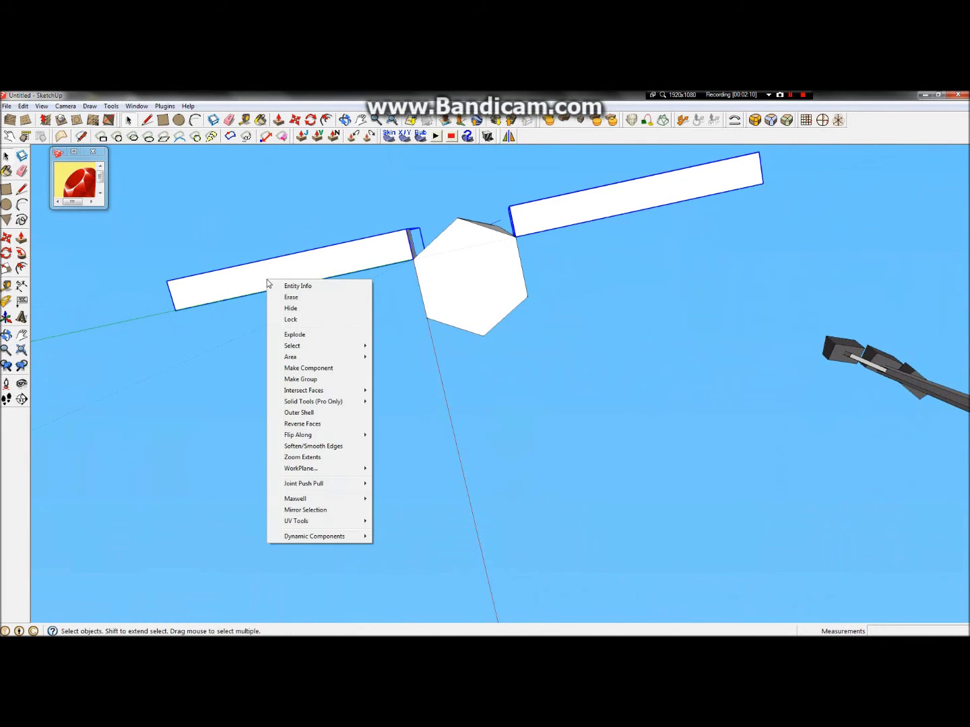
click(294, 382)
click(431, 378)
Move the bracket group across the pole's base so its inner end's midpoint sits on the midpoint of the hexagon's side.
click(376, 269)
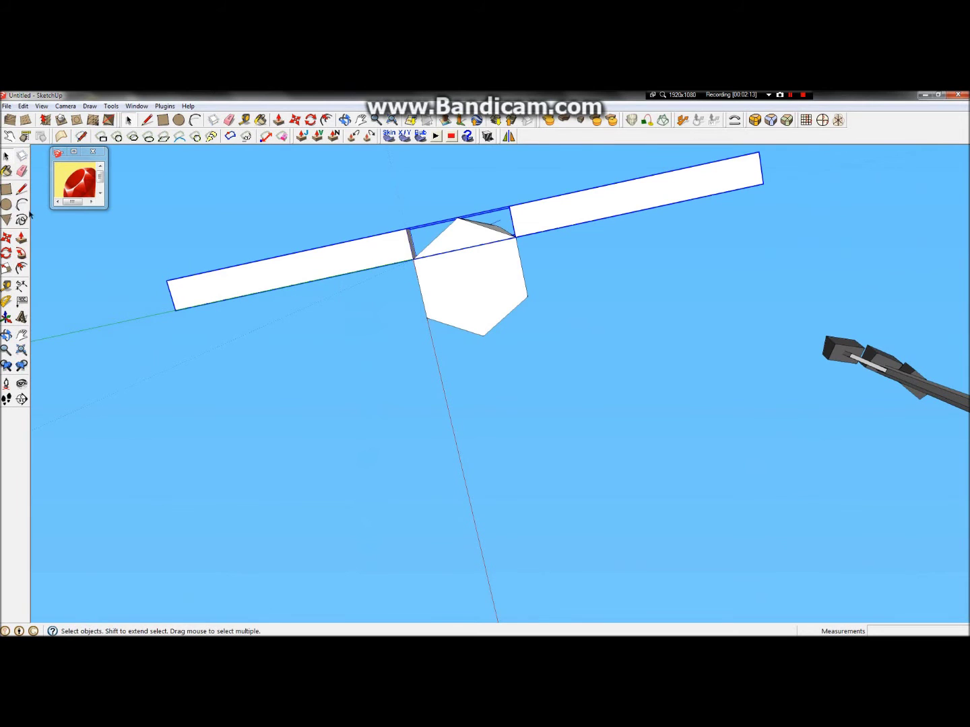
click(5, 239)
click(357, 256)
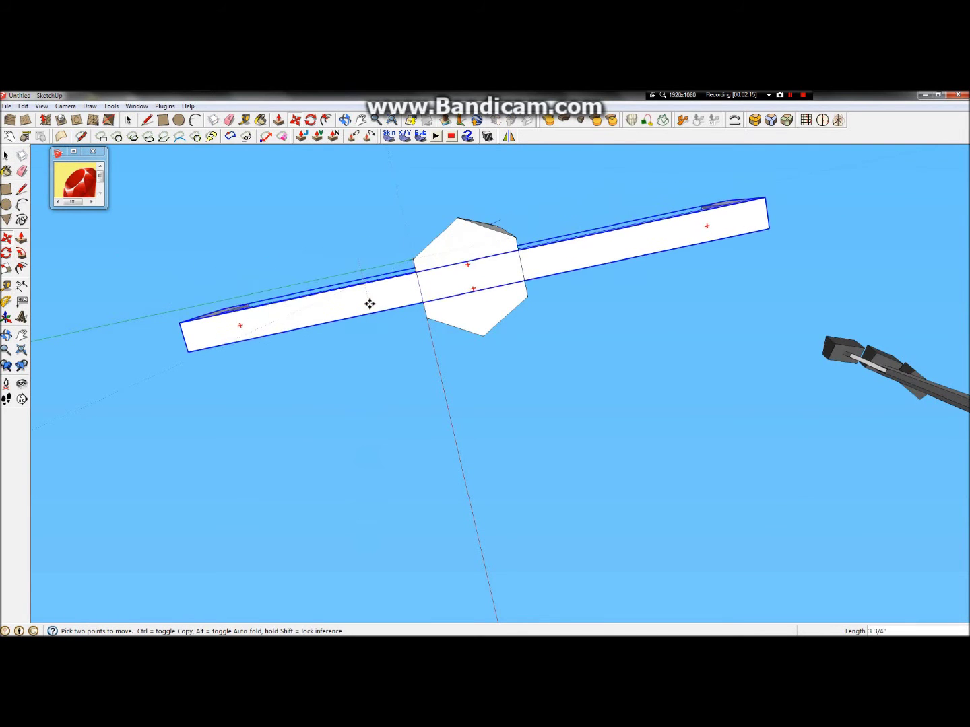
click(351, 299)
click(403, 290)
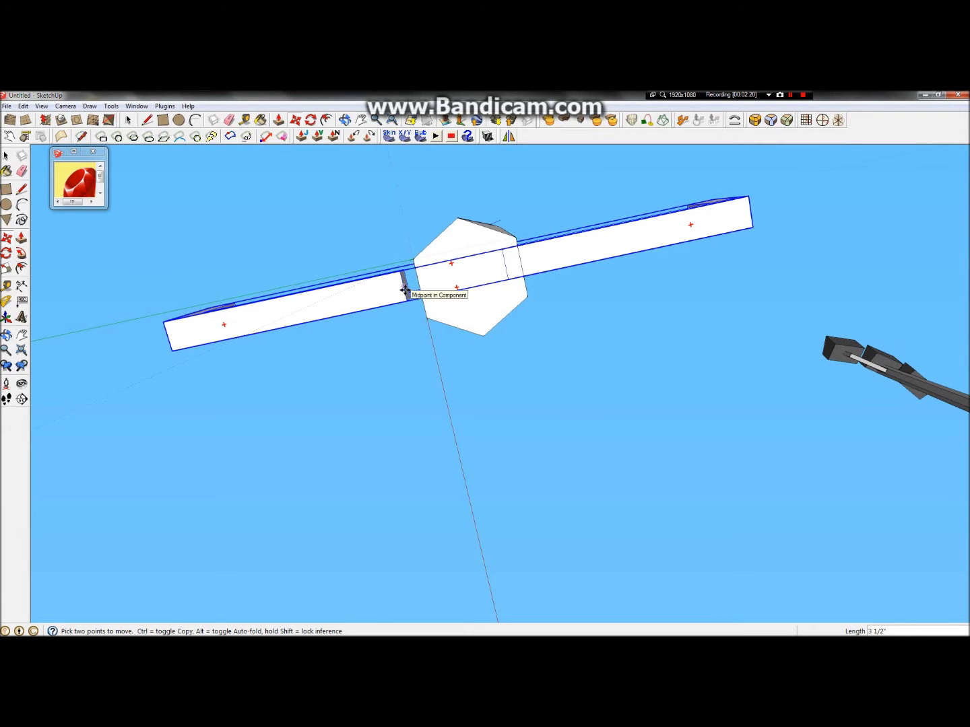
scroll(411, 290, up, 2)
scroll(413, 290, up, 5)
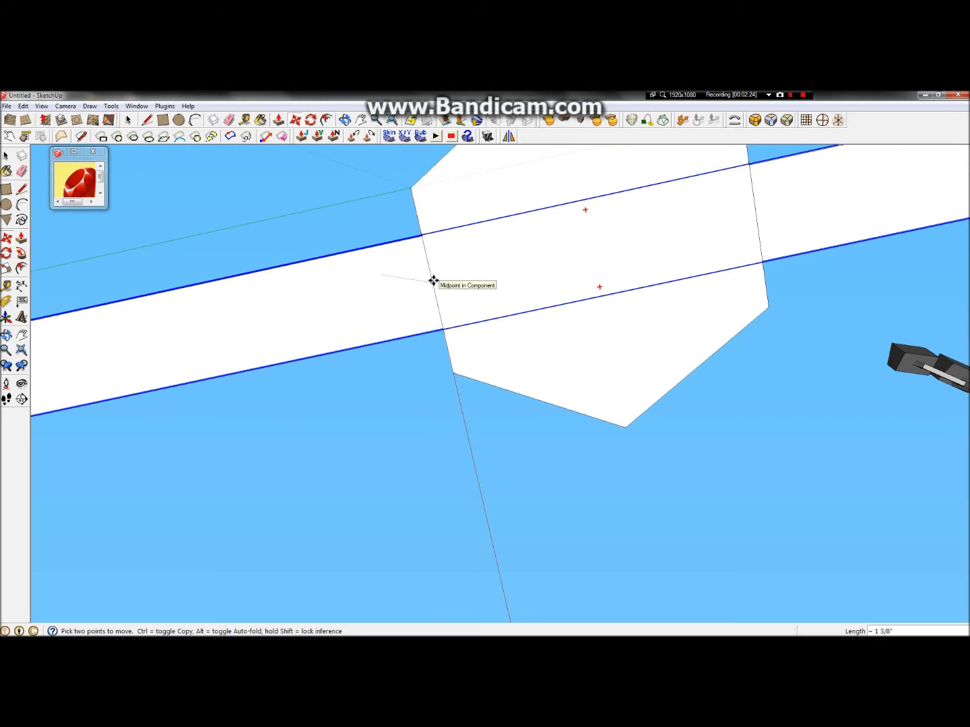
click(434, 281)
Raise the bracket group along the blue axis by about 19' 1" to the upper end of the pole.
scroll(559, 377, down, 3)
scroll(565, 397, down, 5)
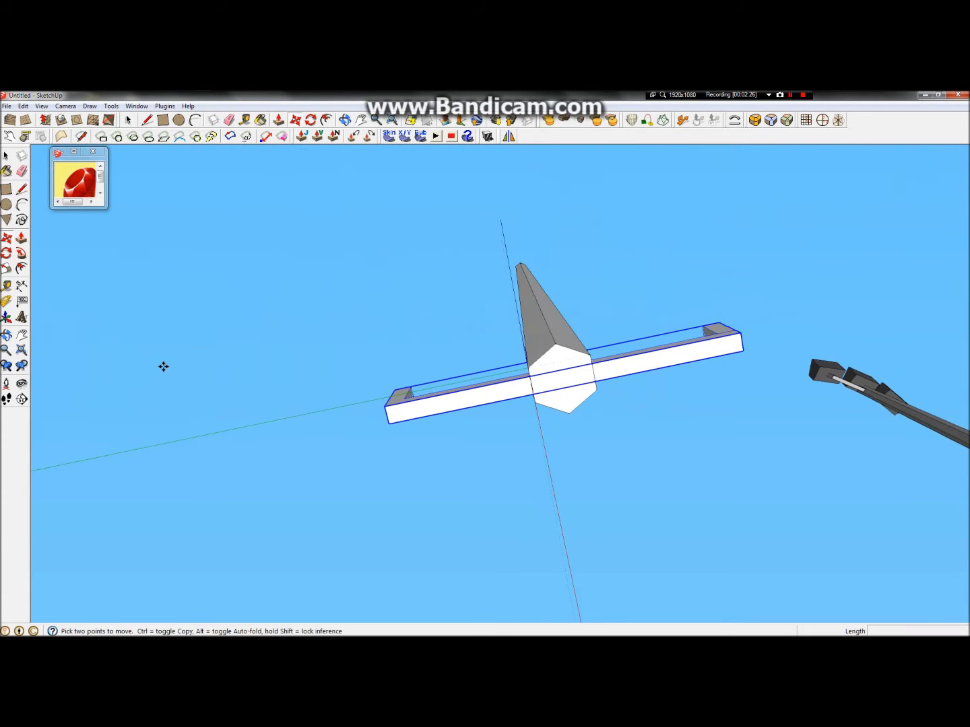
click(9, 335)
drag(531, 356, 509, 420)
scroll(510, 420, down, 1)
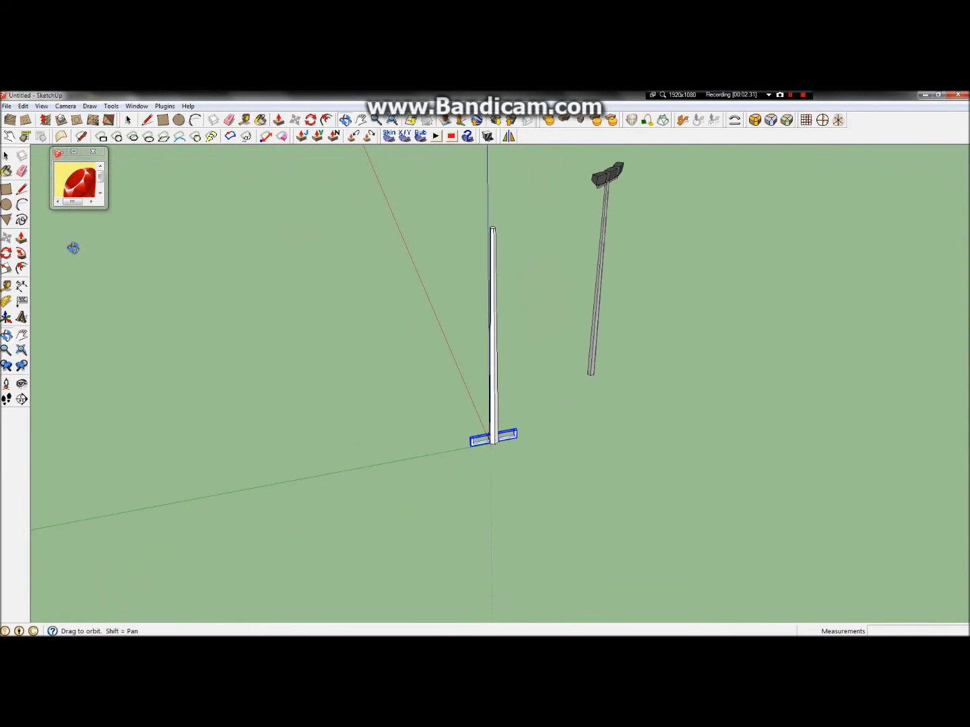
click(6, 238)
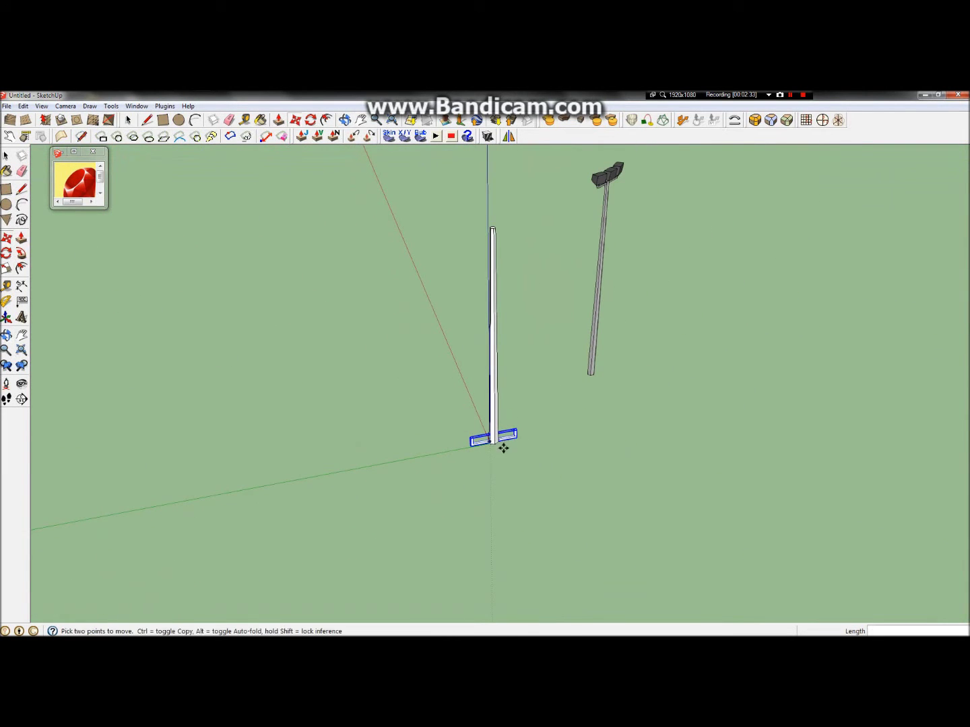
click(482, 440)
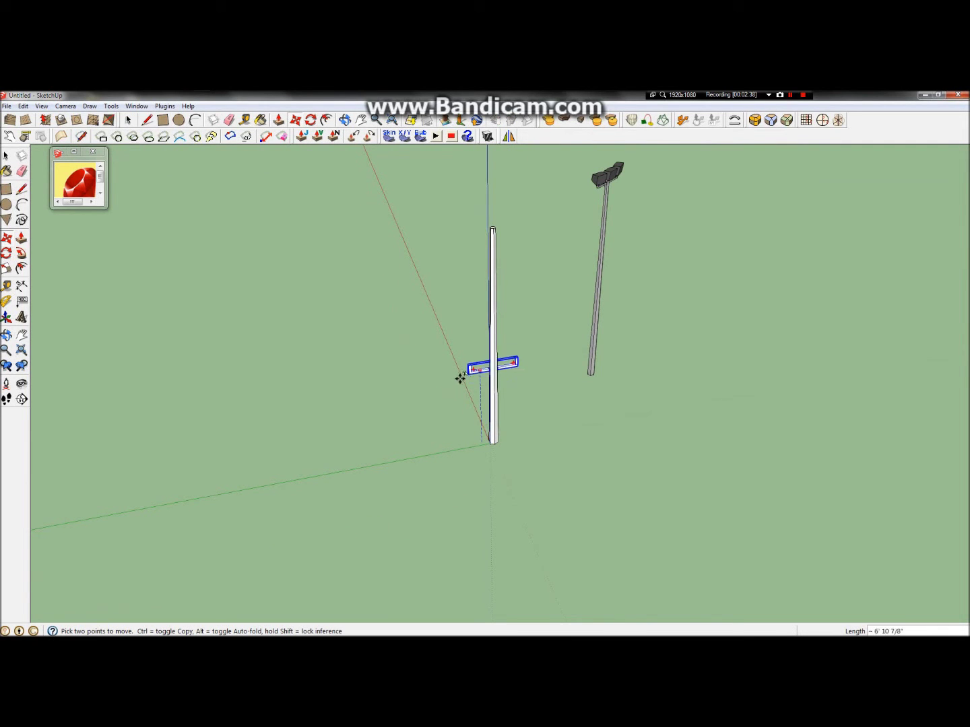
scroll(480, 248, up, 3)
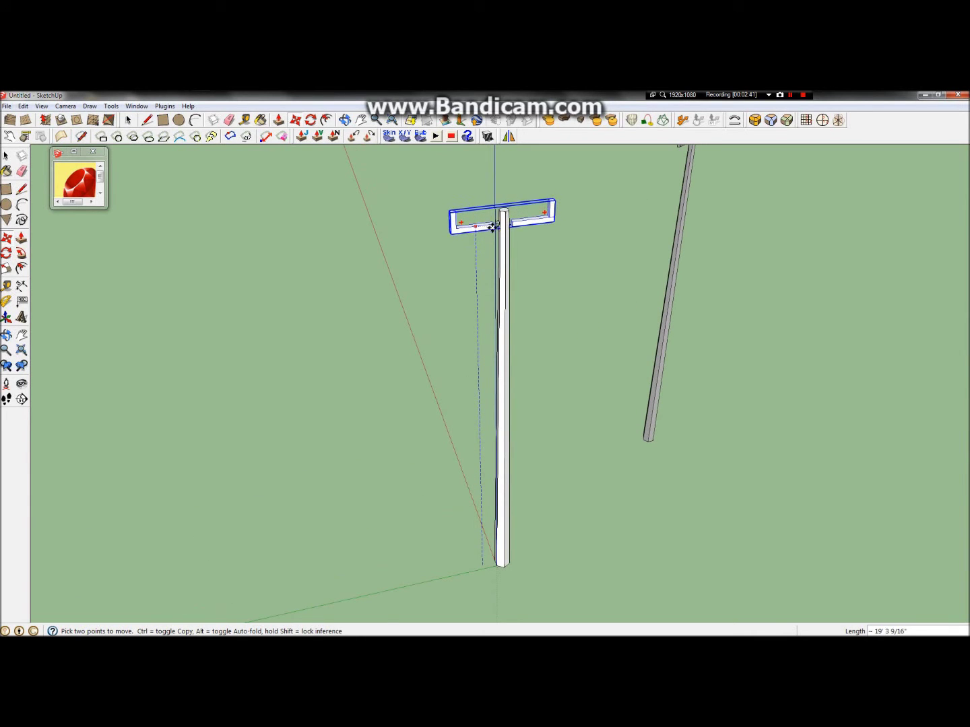
scroll(492, 230, up, 2)
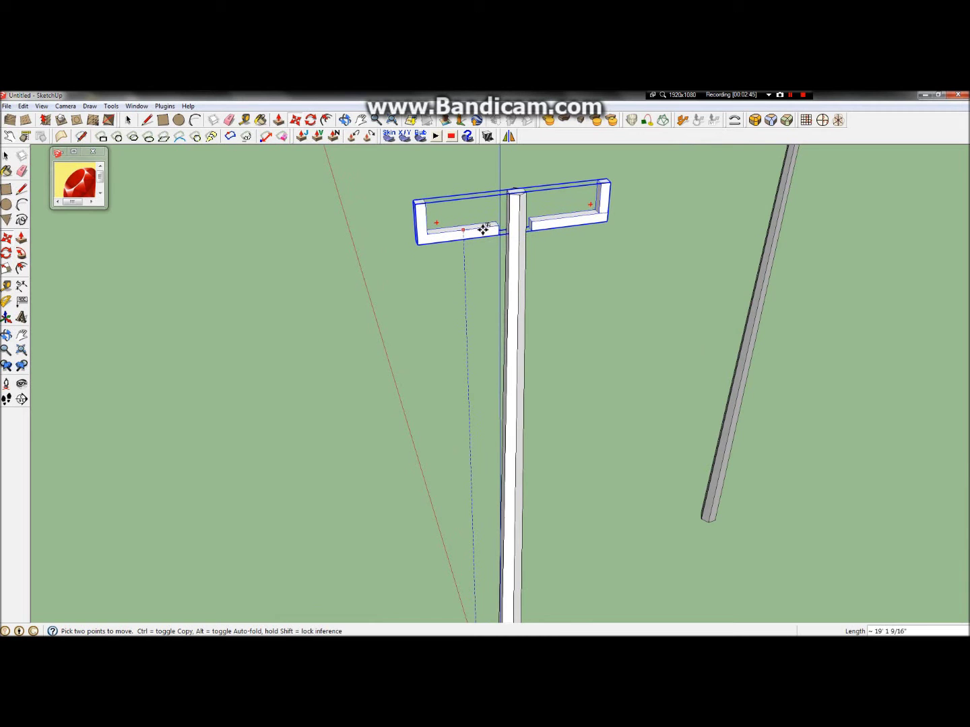
click(482, 231)
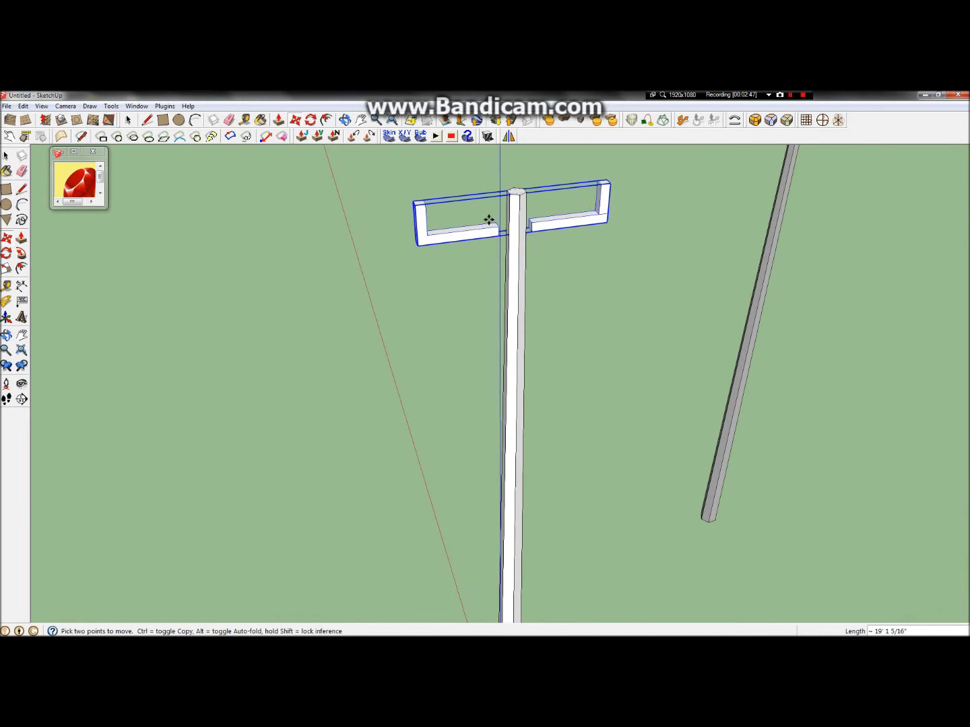
Fine-tune the bracket group's height by about 3/16" along the blue axis to bring its top level with the pole's top face.
scroll(608, 184, up, 4)
scroll(615, 197, down, 3)
scroll(504, 166, up, 6)
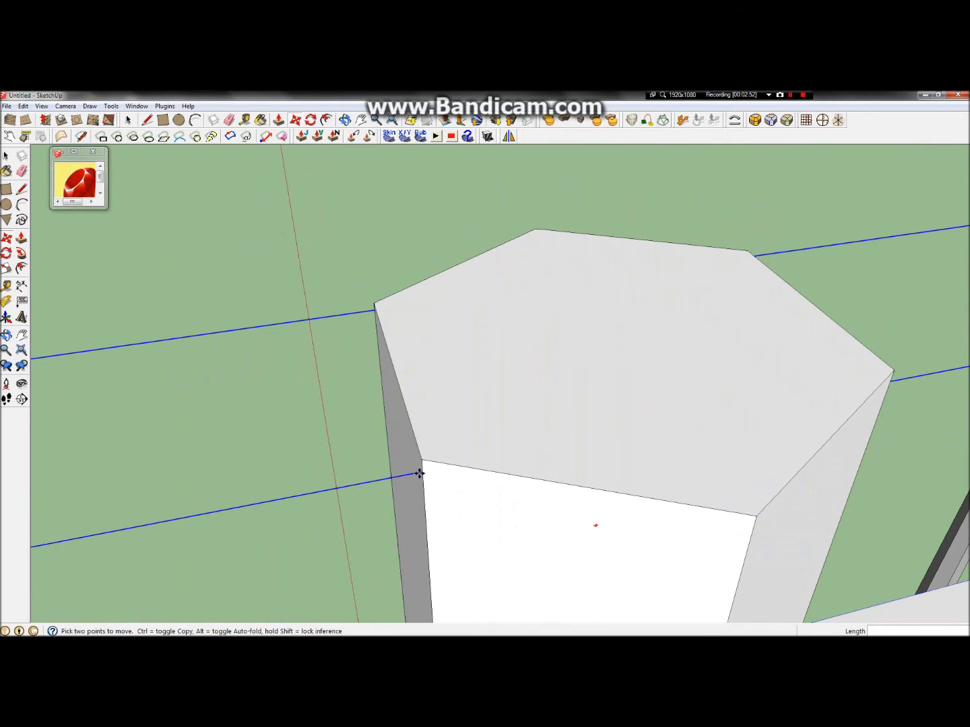
scroll(419, 474, up, 5)
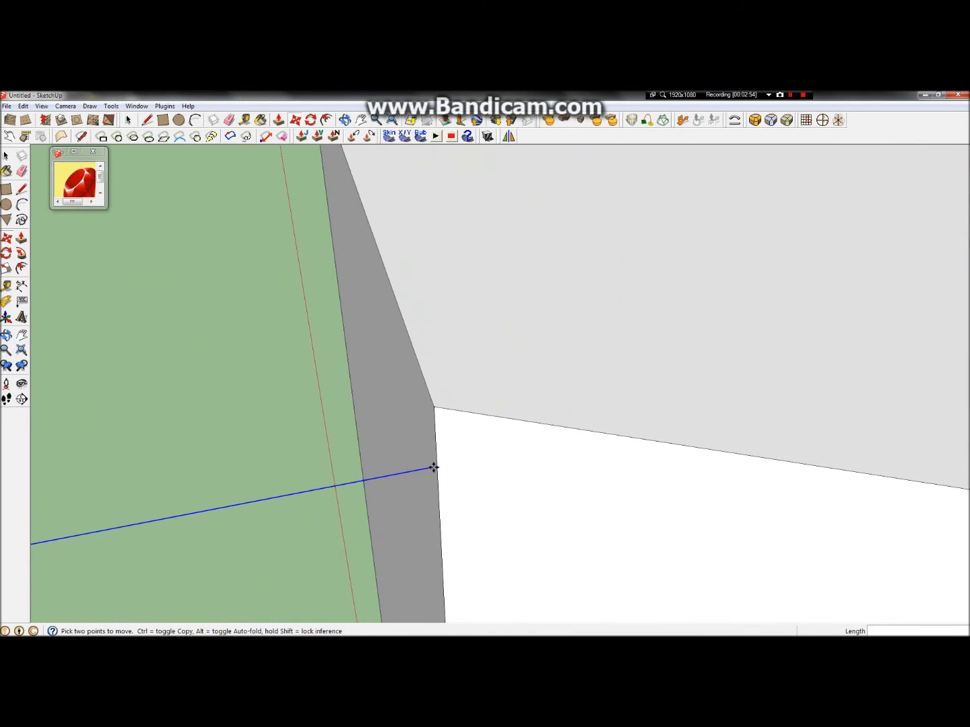
scroll(428, 467, down, 8)
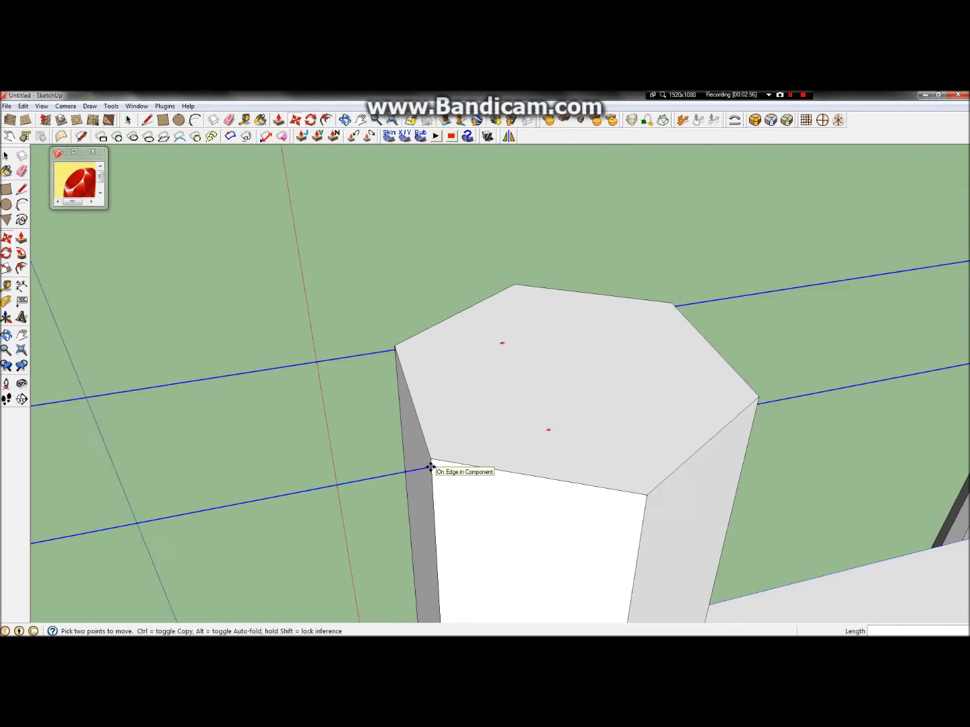
click(609, 576)
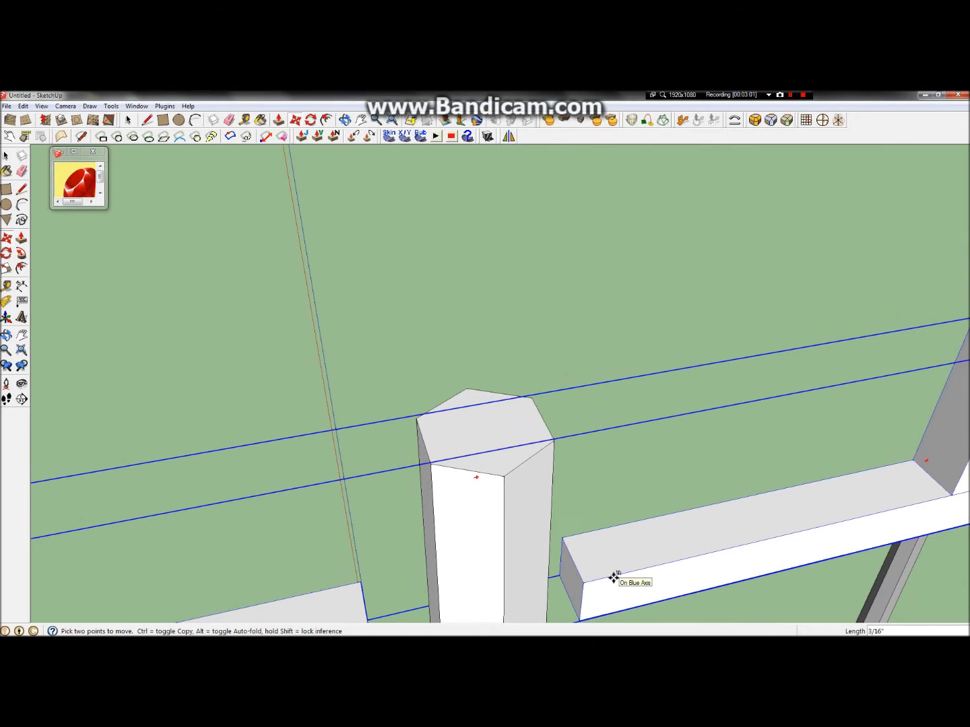
click(613, 577)
Inside the bracket group, move the original bracket 3 inches along the green axis towards the pole.
click(13, 340)
drag(481, 562, 652, 518)
click(6, 155)
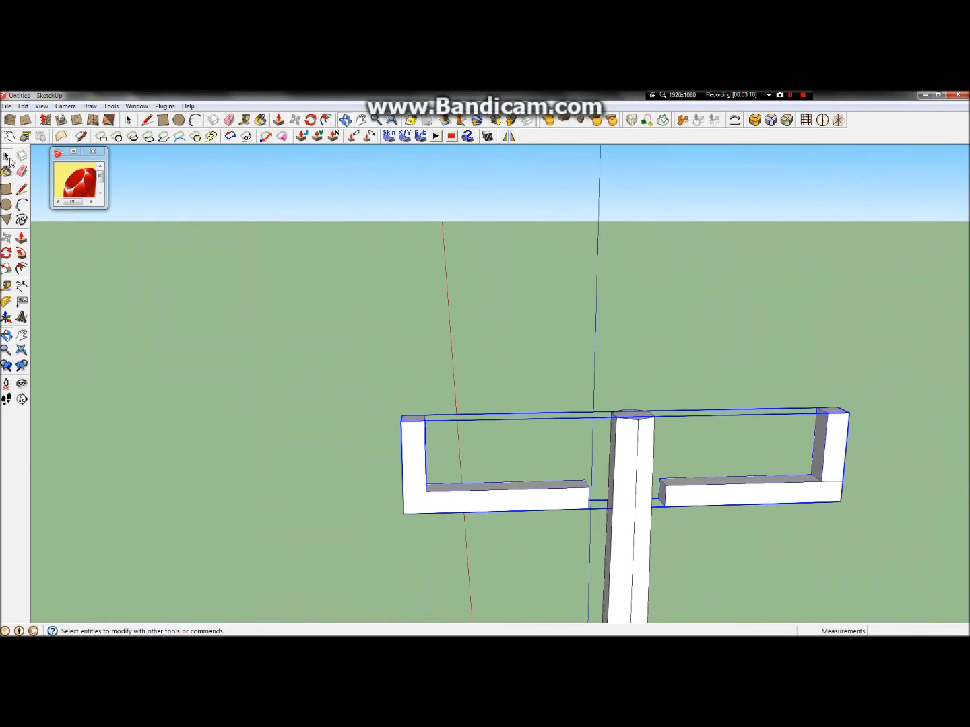
double_click(536, 501)
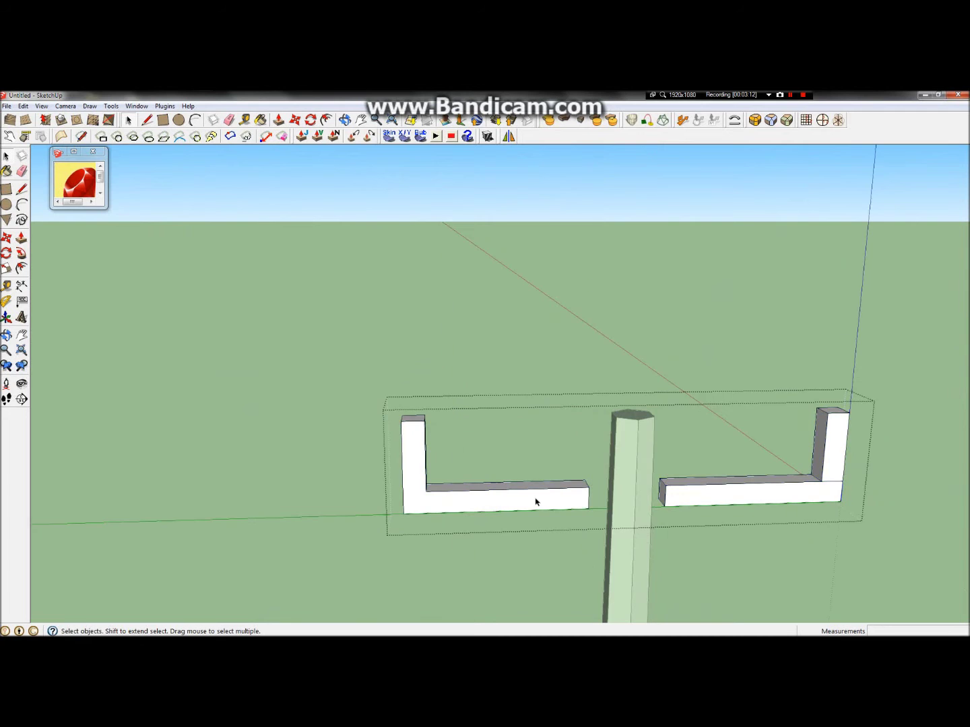
scroll(821, 505, up, 2)
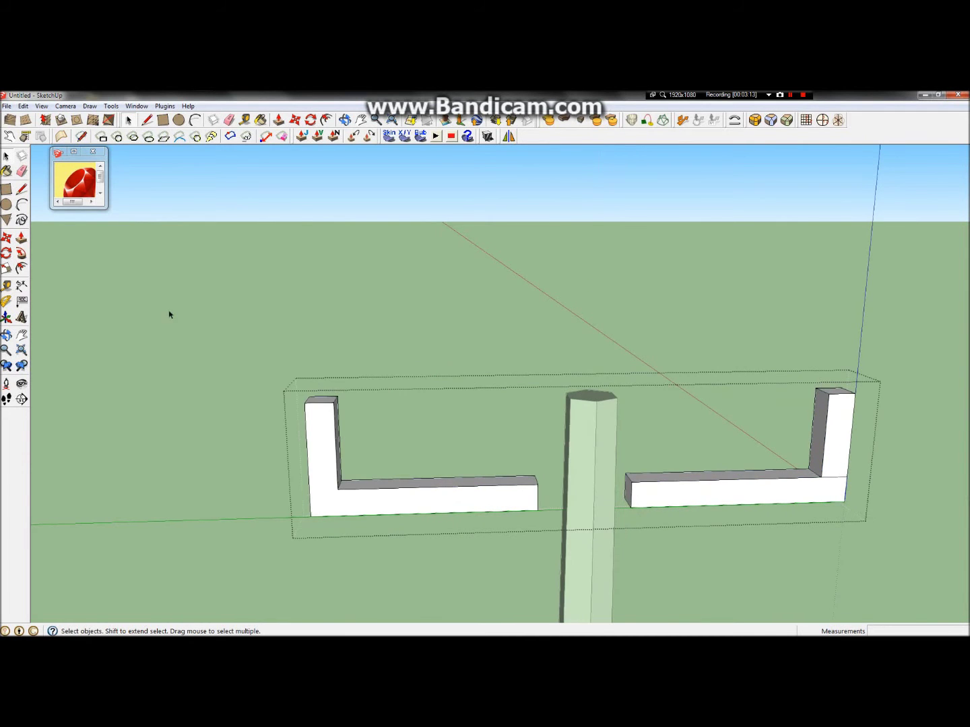
click(6, 238)
scroll(426, 493, up, 2)
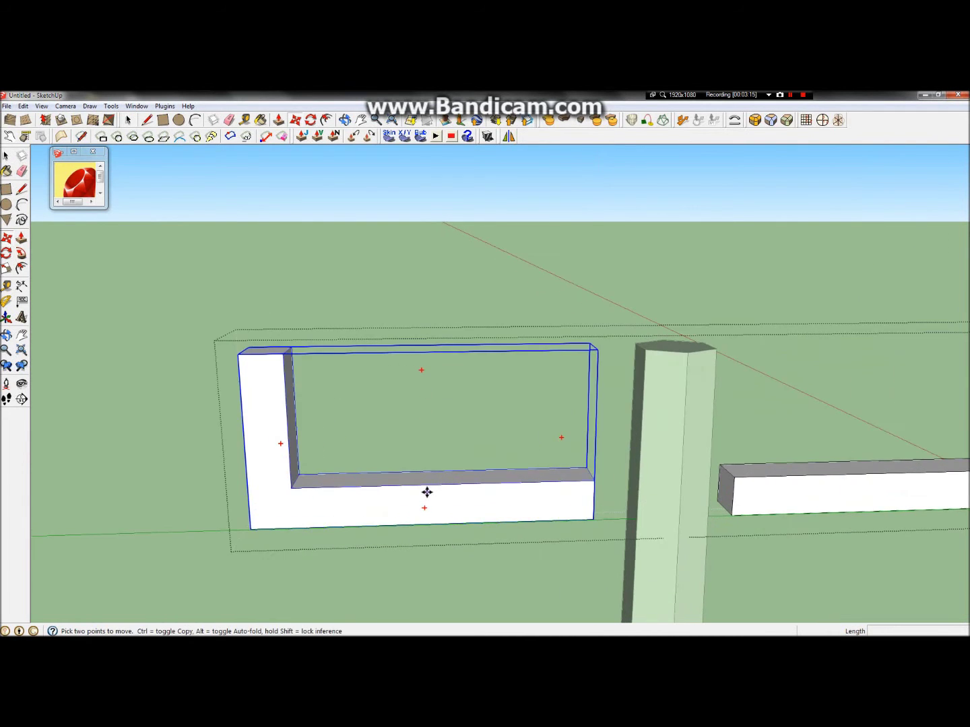
click(429, 492)
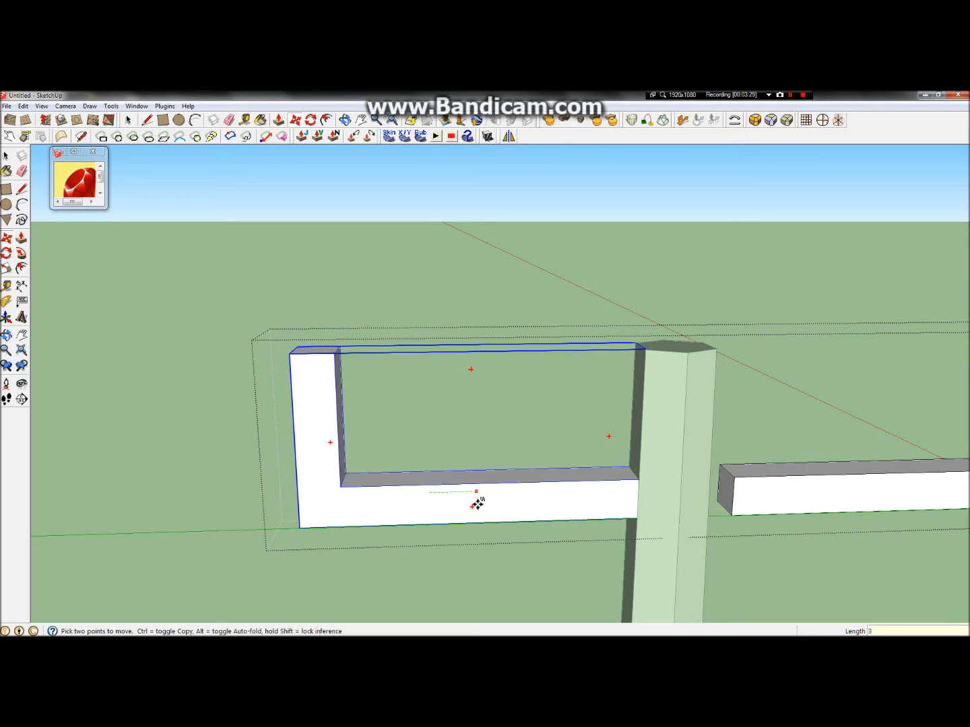
key(Return)
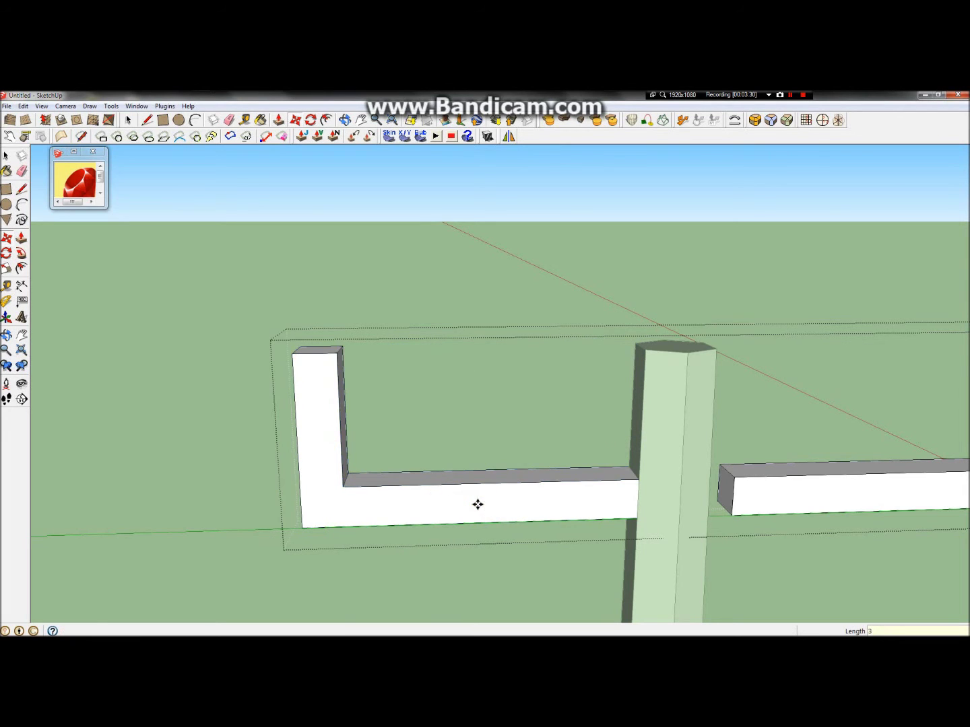
Move the copied bracket on the pole's other side 3 inches along the green axis towards the pole.
click(6, 155)
click(827, 490)
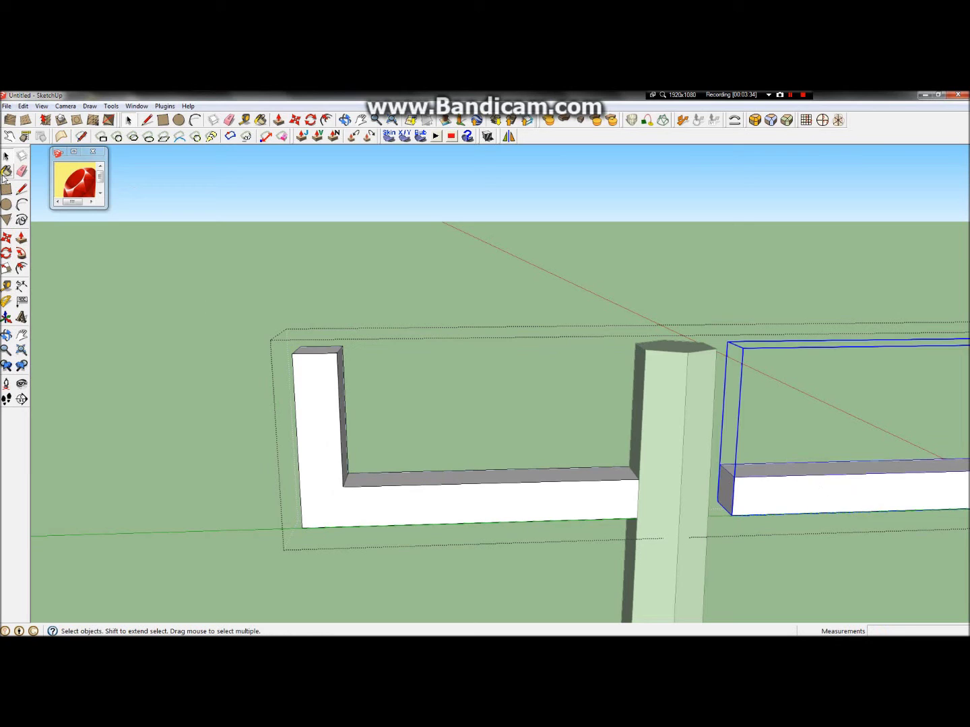
click(6, 240)
click(755, 496)
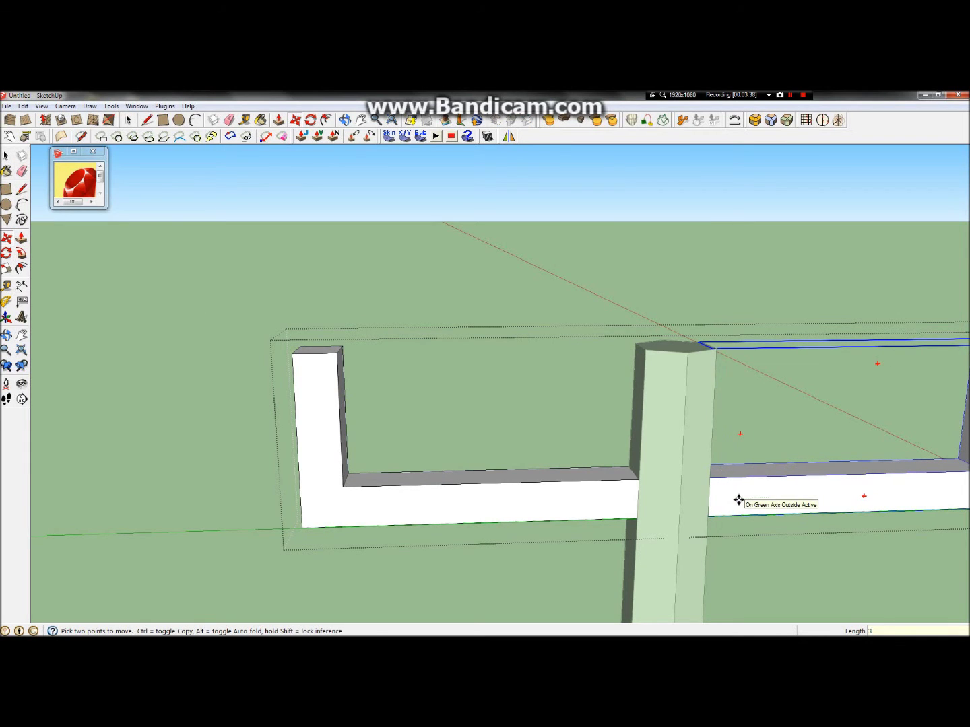
click(737, 499)
Examine how both brackets meet the pole, leave the group, and view the pole beside the reference floodlight.
click(3, 337)
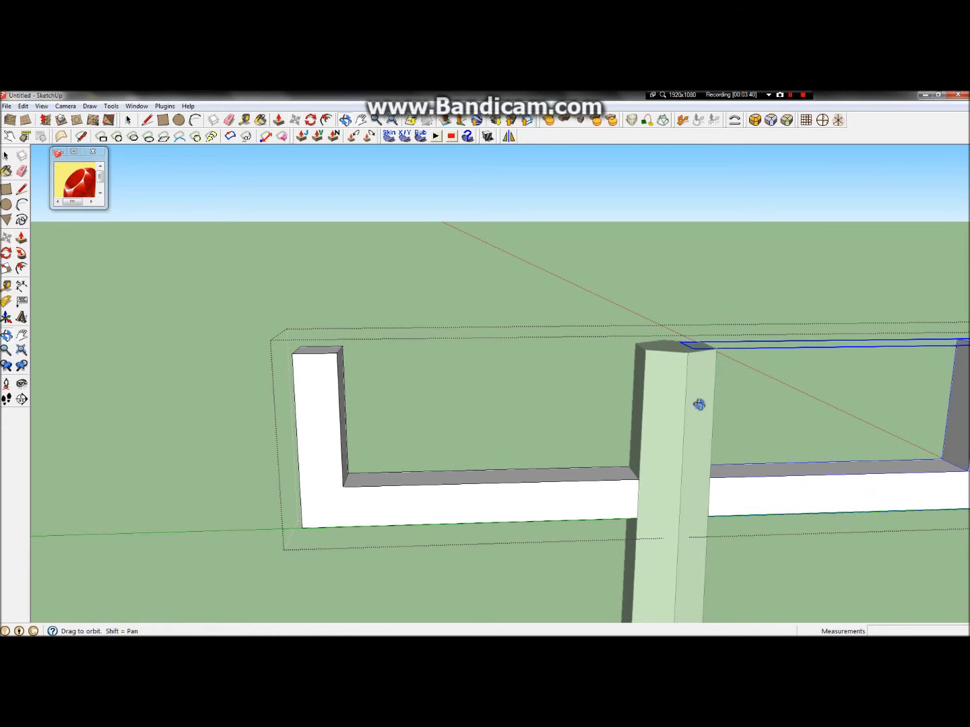
drag(700, 405, 471, 421)
scroll(467, 421, down, 3)
click(6, 156)
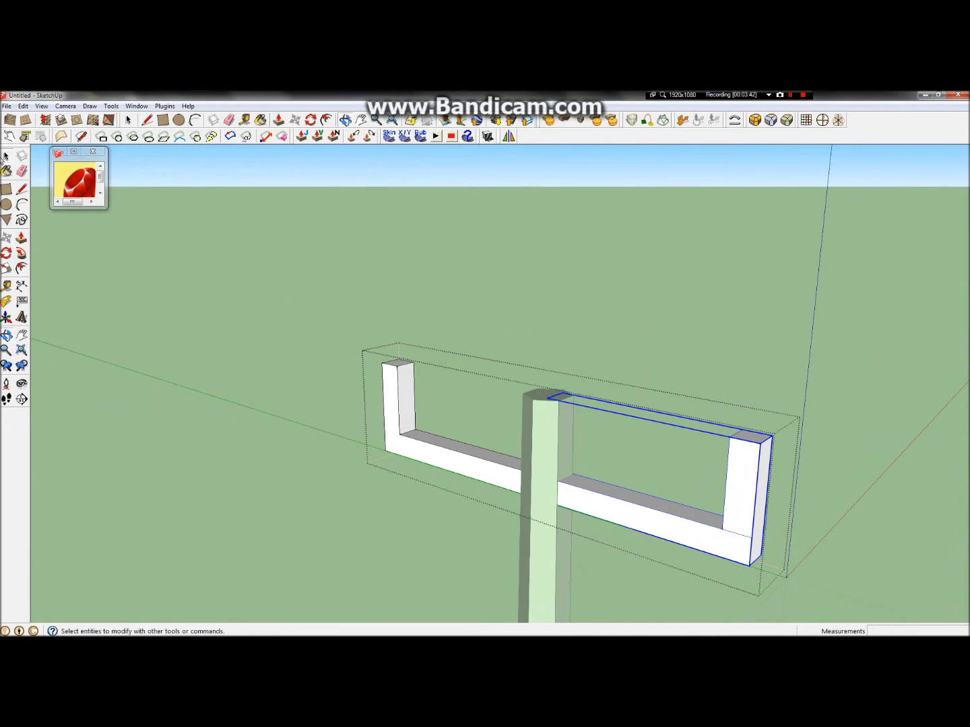
click(424, 382)
scroll(640, 330, down, 2)
scroll(722, 409, up, 5)
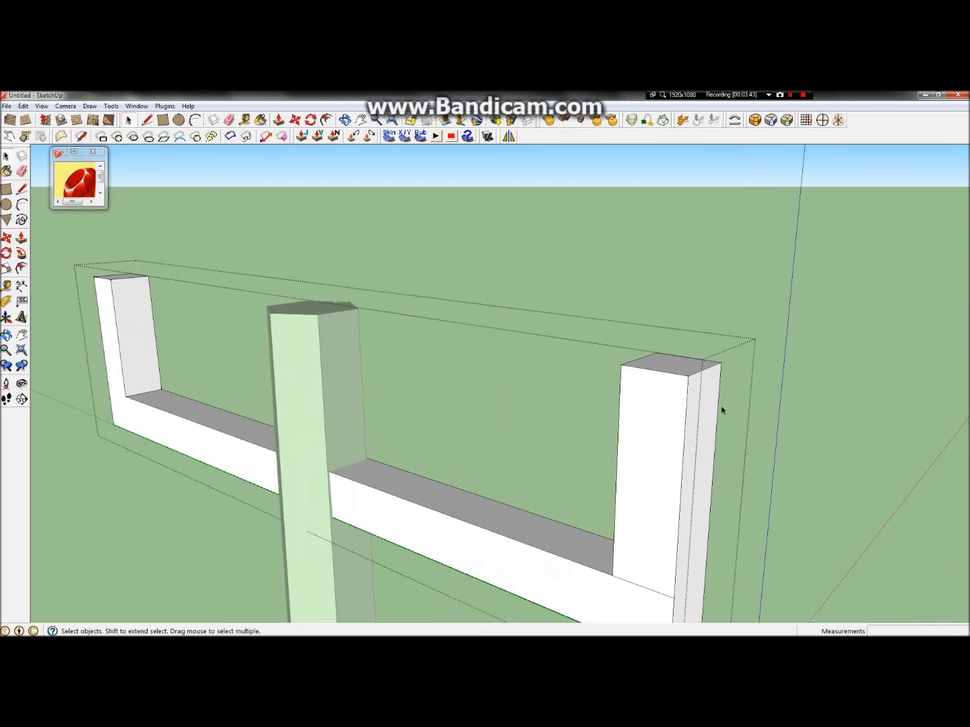
scroll(476, 209, down, 3)
scroll(397, 249, down, 6)
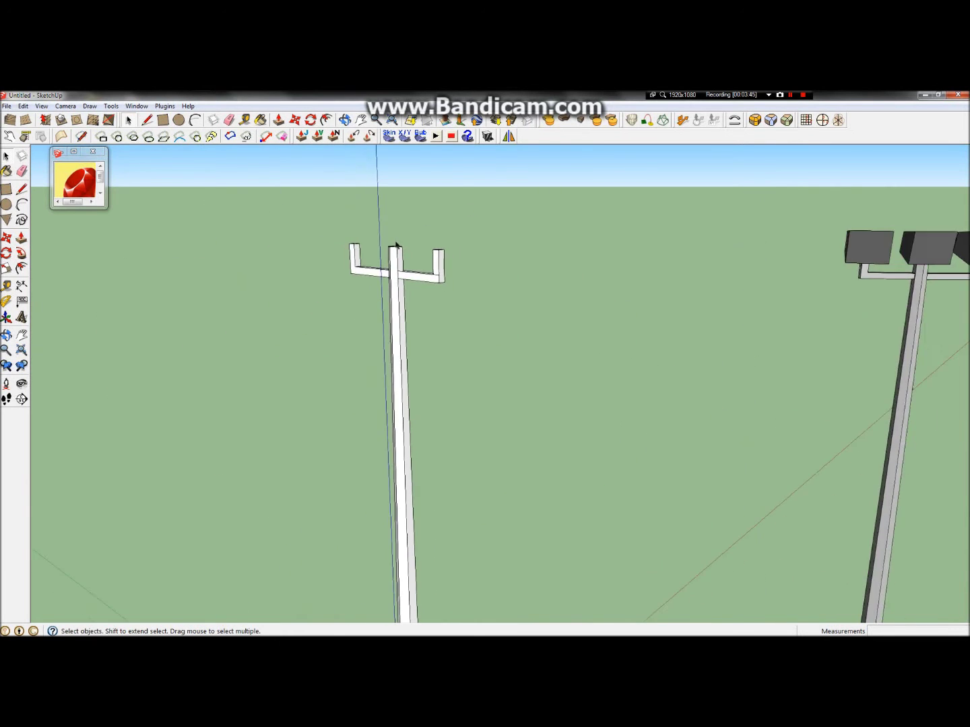
Examine the reference floodlight's lamps from several sides and measure the height of one lamp's face.
scroll(629, 248, up, 3)
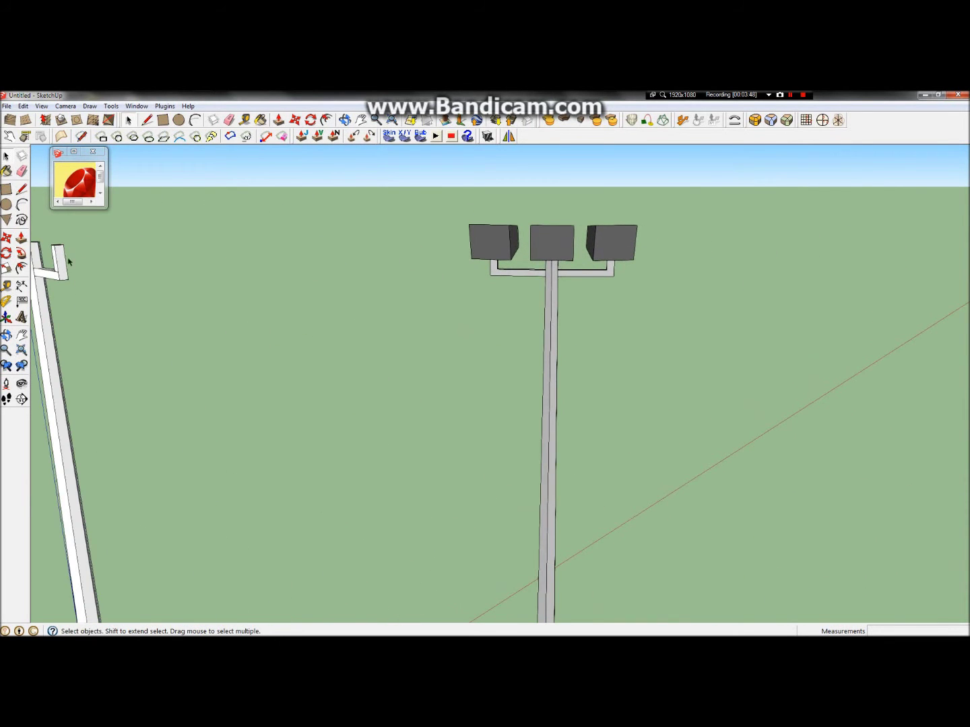
key(o)
mouse_move(561, 252)
mouse_down()
mouse_move(97, 357)
mouse_move(76, 275)
mouse_move(550, 251)
mouse_move(498, 262)
mouse_move(595, 258)
mouse_move(610, 288)
mouse_move(632, 275)
mouse_move(566, 221)
mouse_move(562, 256)
mouse_up()
scroll(563, 257, up, 6)
drag(708, 273, 413, 305)
scroll(640, 263, up, 6)
drag(711, 292, 667, 149)
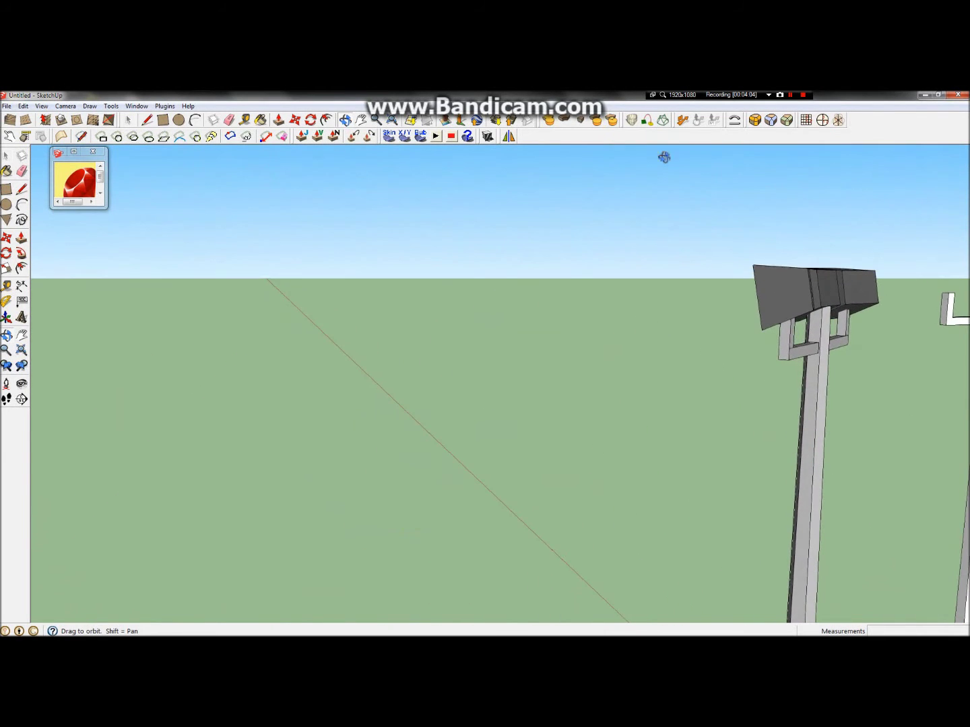
scroll(745, 264, up, 2)
drag(859, 333, 662, 369)
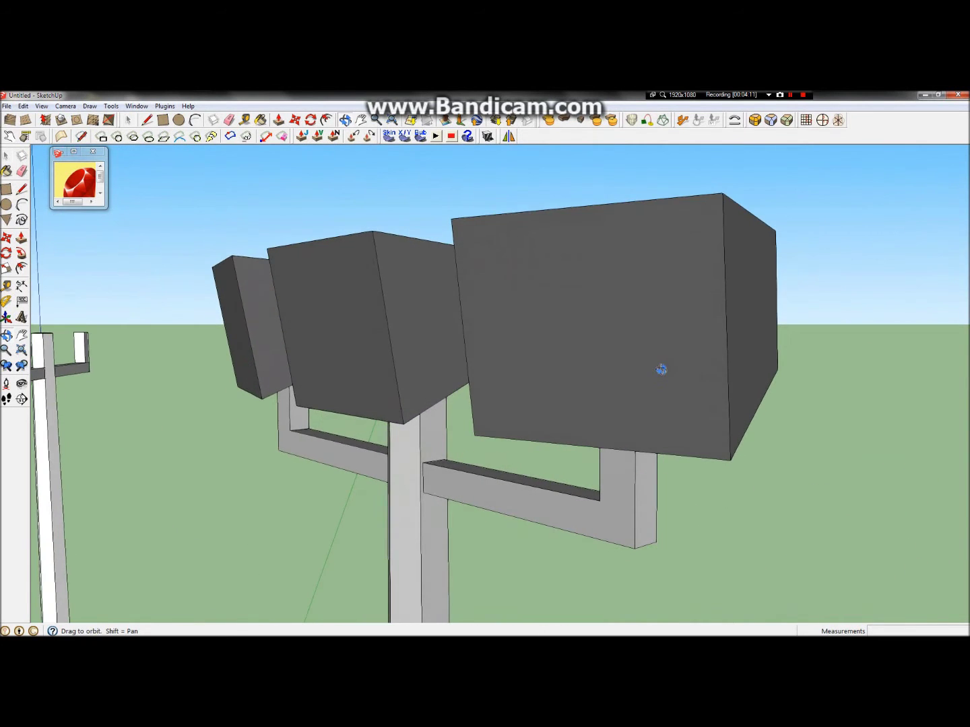
scroll(661, 369, down, 2)
click(21, 189)
click(512, 260)
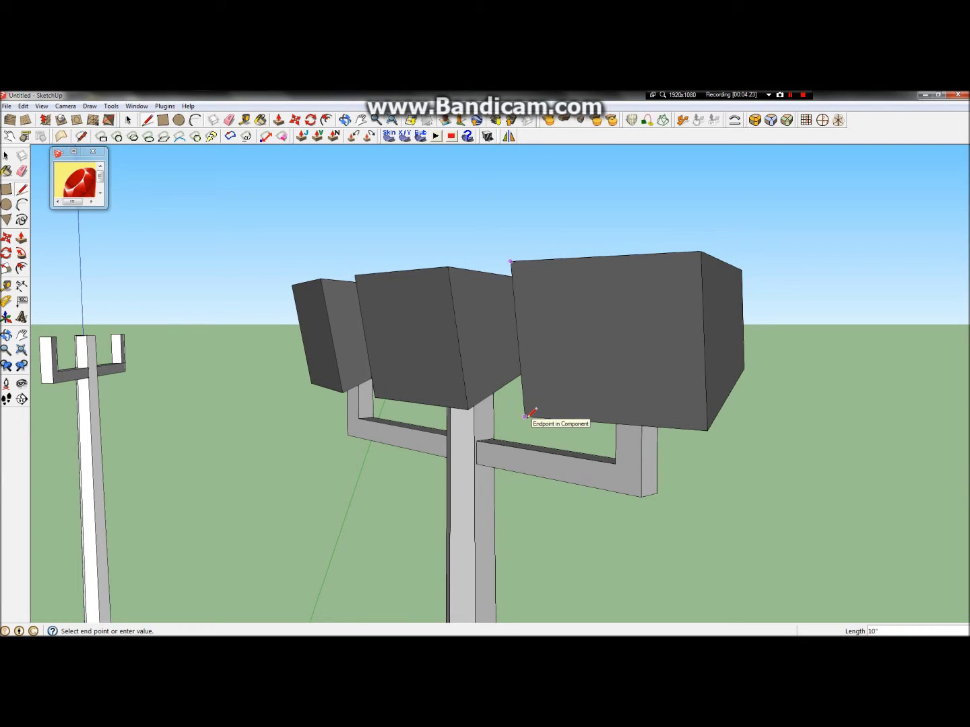
Place the drawing axes at the bracket's inner corner, with red along the horizontal arm and green up the upright.
middle_drag(87, 368, 441, 517)
scroll(442, 516, down, 10)
middle_drag(482, 429, 513, 488)
scroll(513, 488, up, 5)
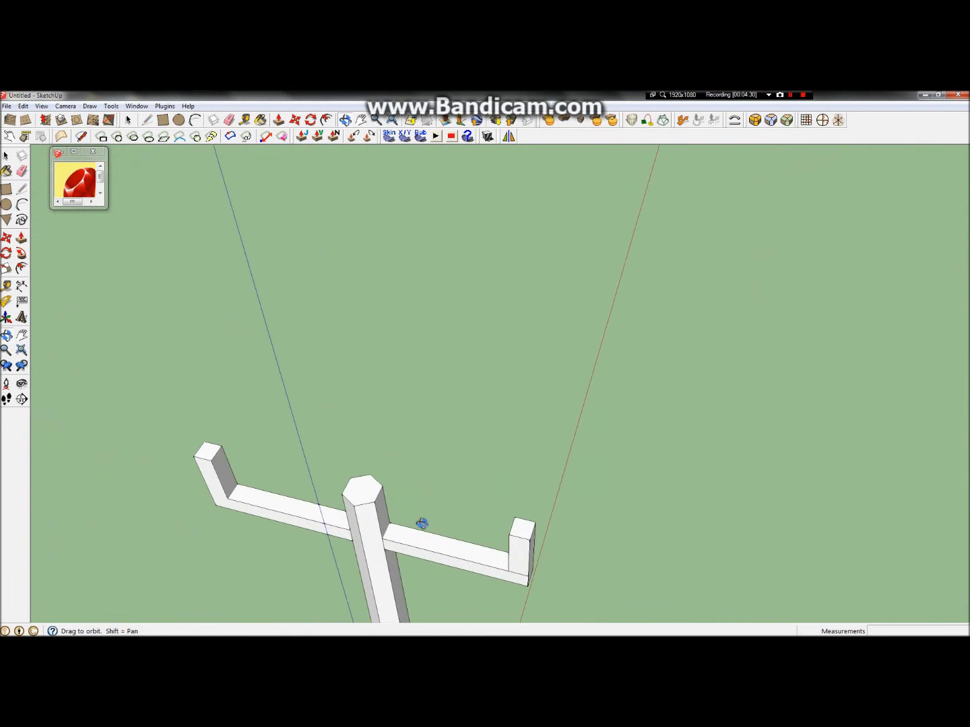
scroll(421, 524, up, 5)
middle_drag(451, 579, 532, 452)
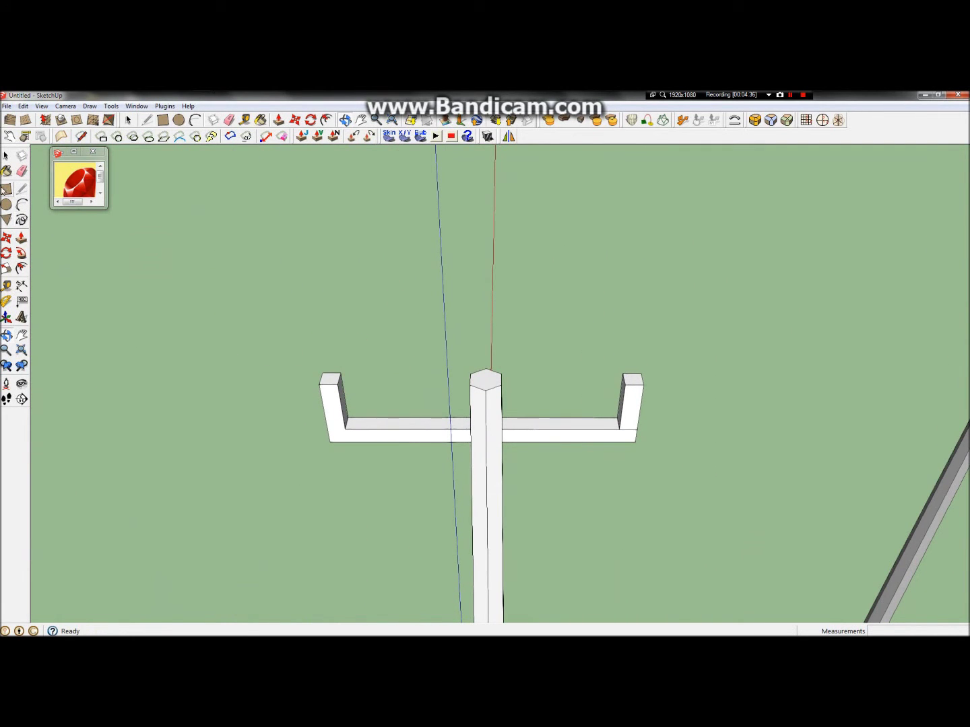
click(7, 317)
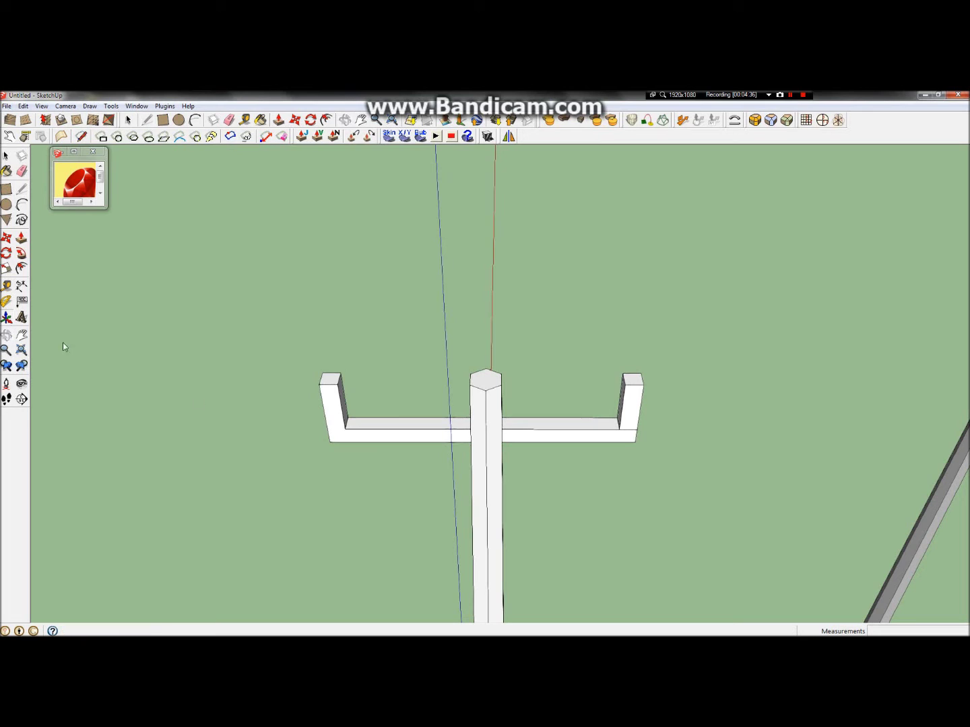
click(347, 429)
click(346, 424)
mouse_move(424, 451)
mouse_down()
mouse_move(497, 416)
mouse_move(436, 378)
mouse_up()
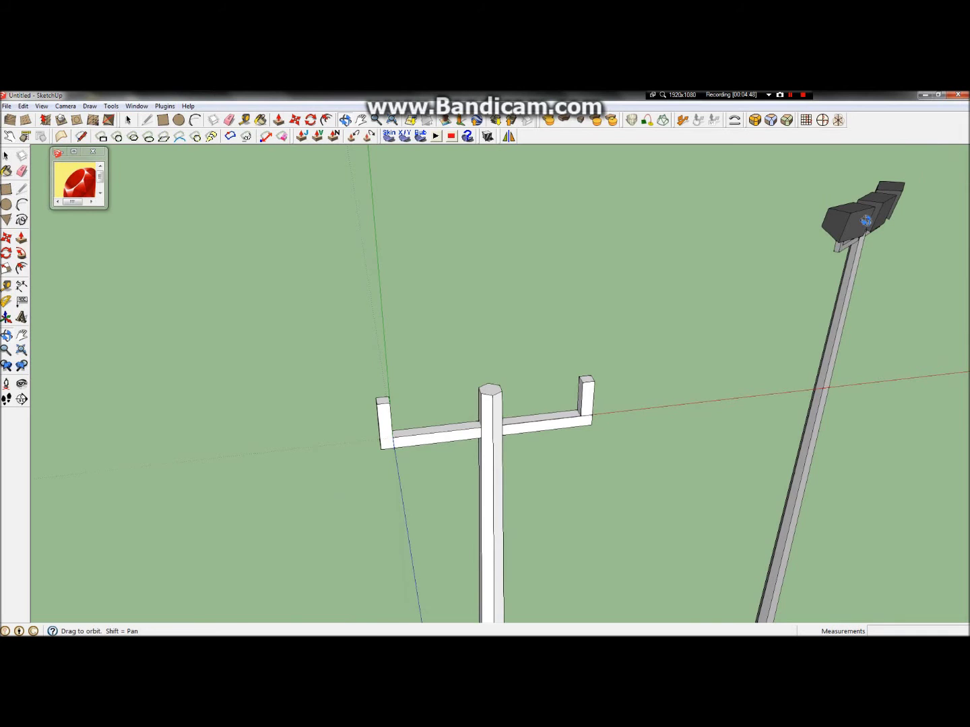
drag(866, 221, 866, 221)
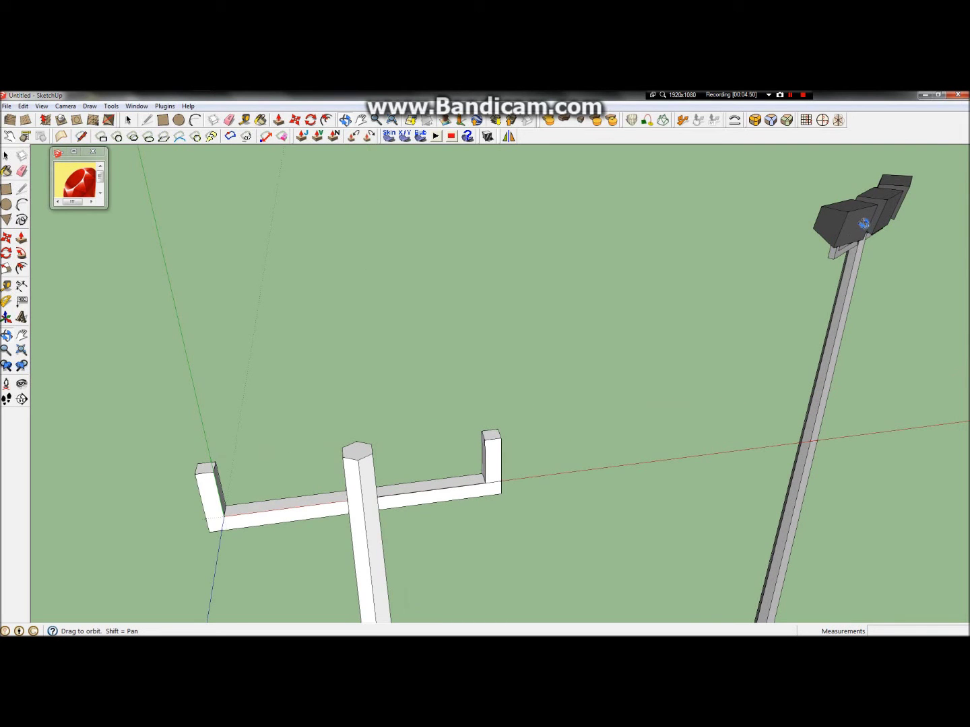
drag(332, 487, 461, 438)
click(21, 192)
click(790, 163)
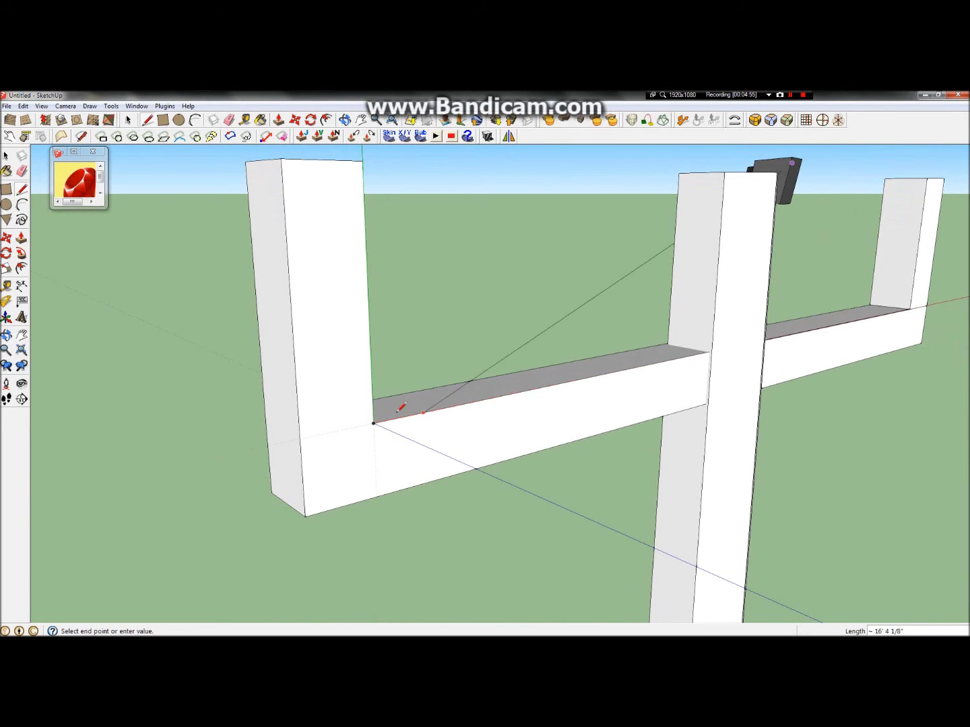
key(Escape)
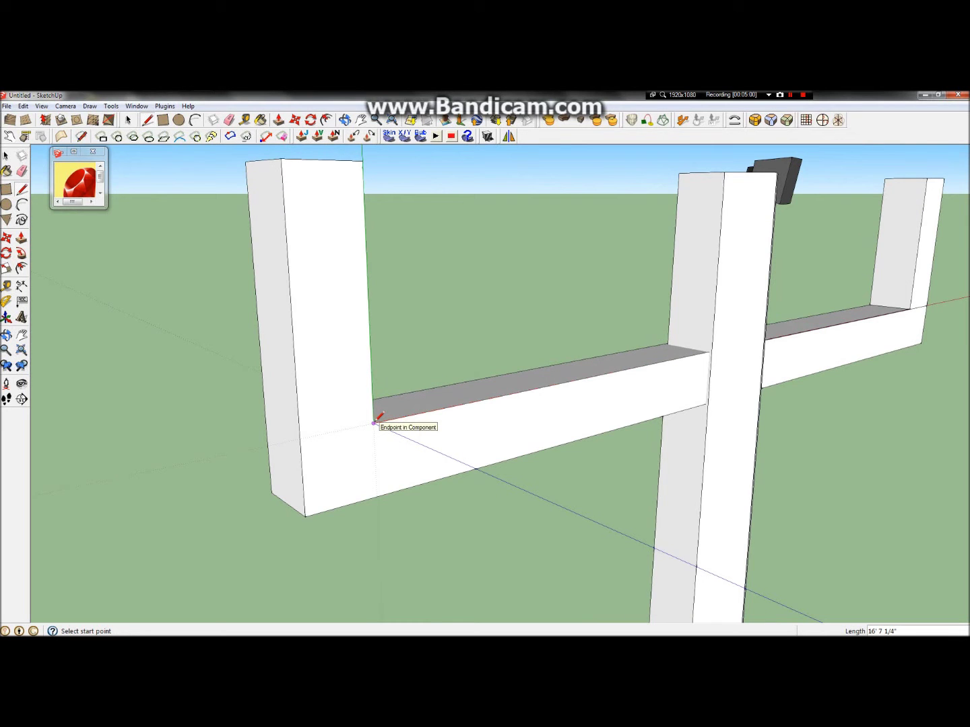
click(6, 157)
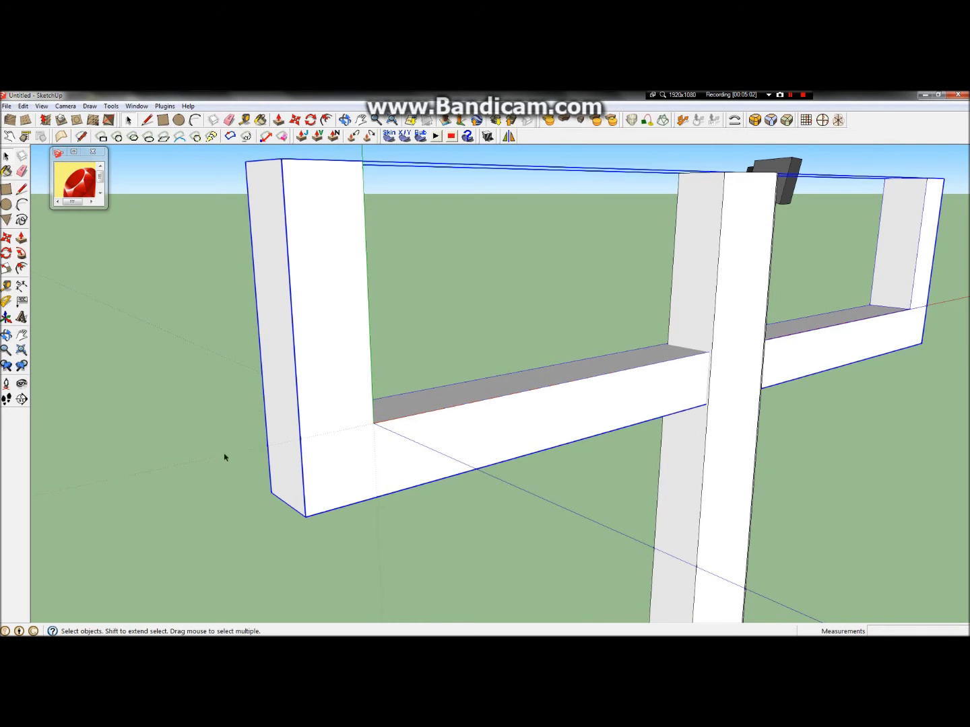
Draw a square vertical face 10 inches high from the bracket's inner corner, with edges along the green and red axes.
click(22, 191)
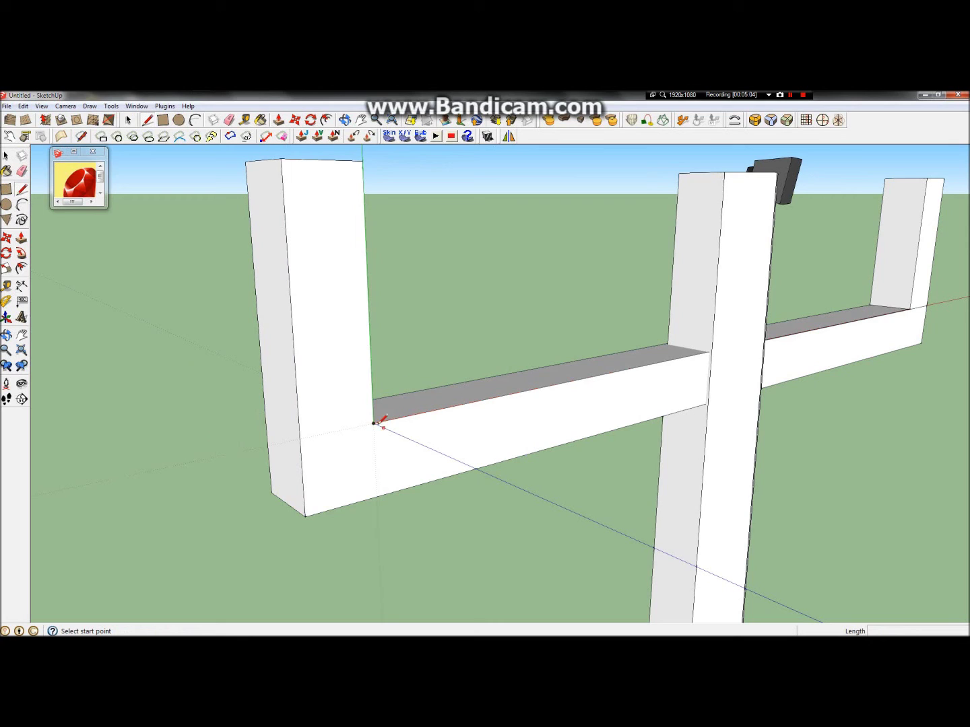
click(374, 422)
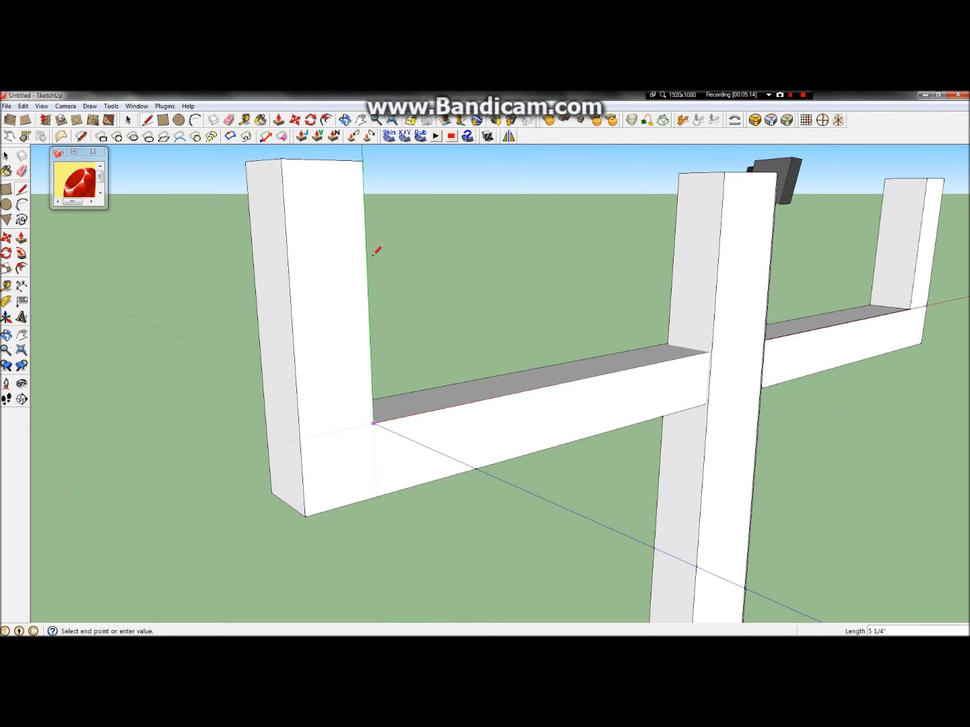
scroll(376, 251, down, 2)
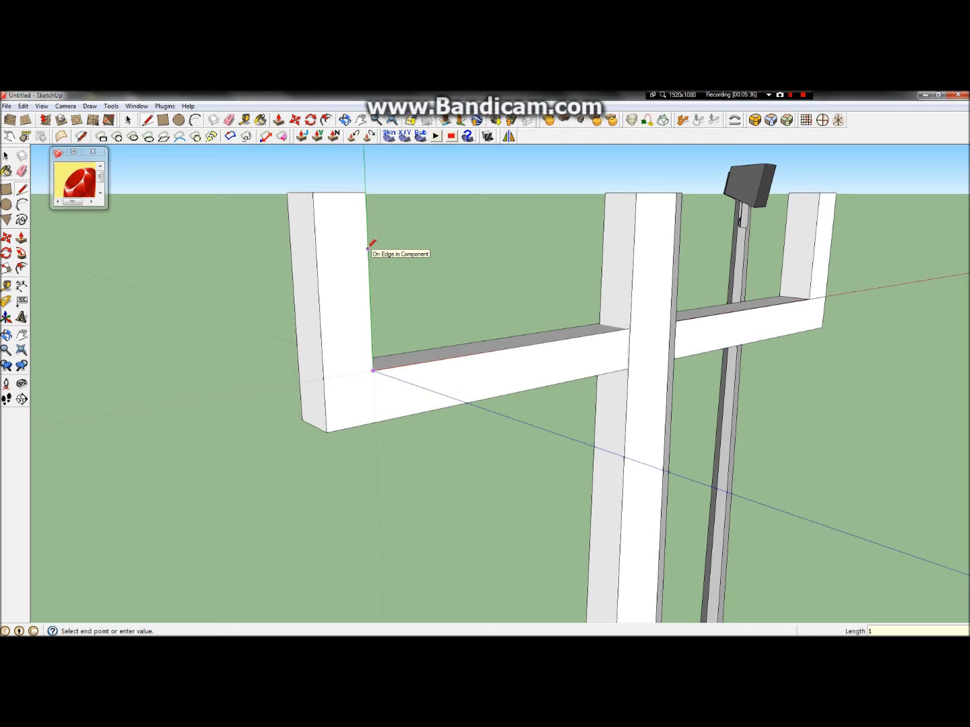
text(0")
key(Return)
scroll(410, 233, down, 3)
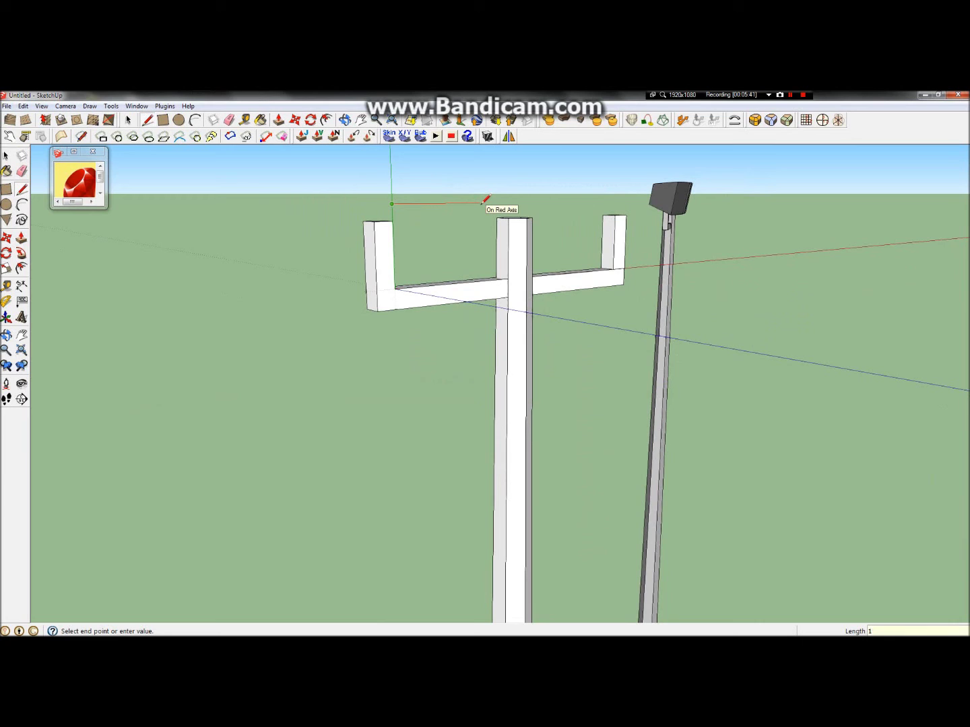
click(474, 204)
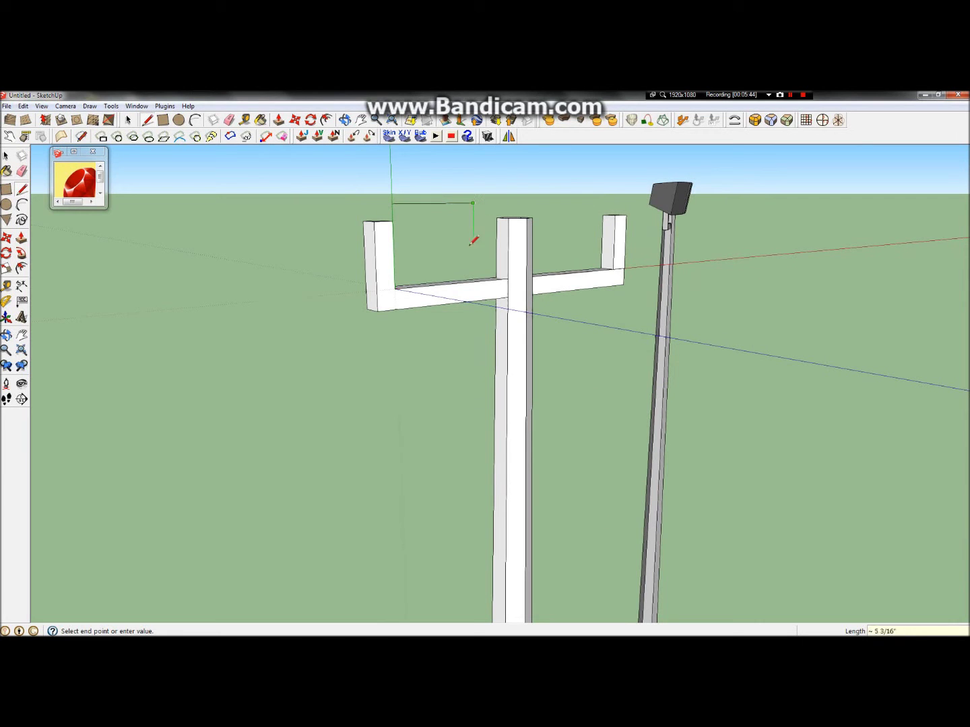
click(474, 282)
click(396, 288)
Push/pull the square face out 10 inches across the bracket to form a lamp box.
middle_drag(407, 266, 489, 244)
scroll(488, 267, down, 6)
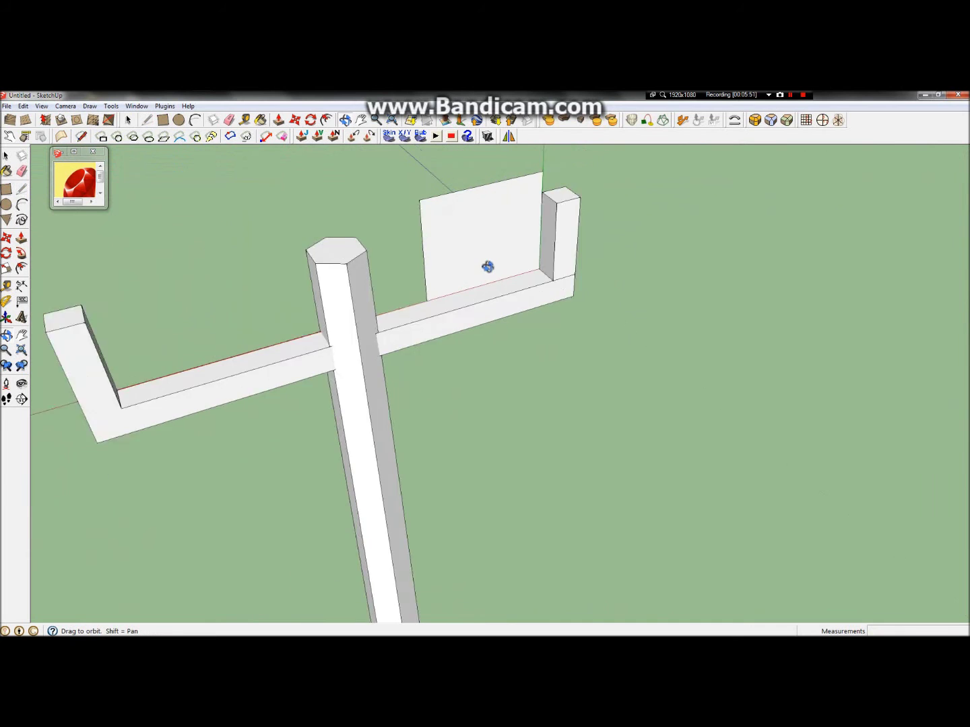
drag(578, 267, 502, 324)
click(21, 239)
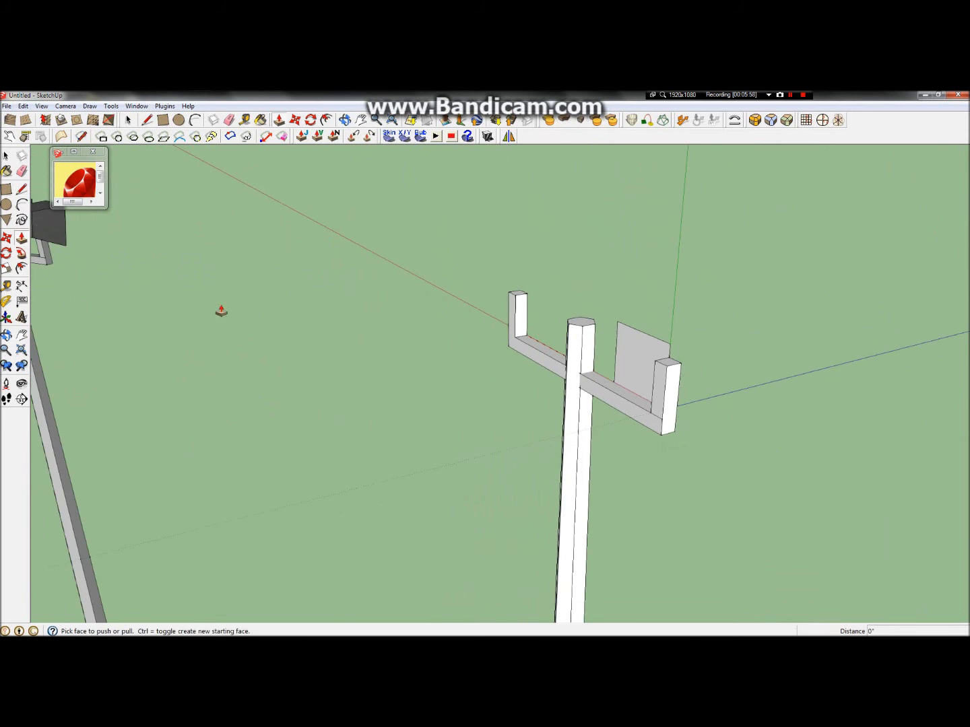
click(647, 368)
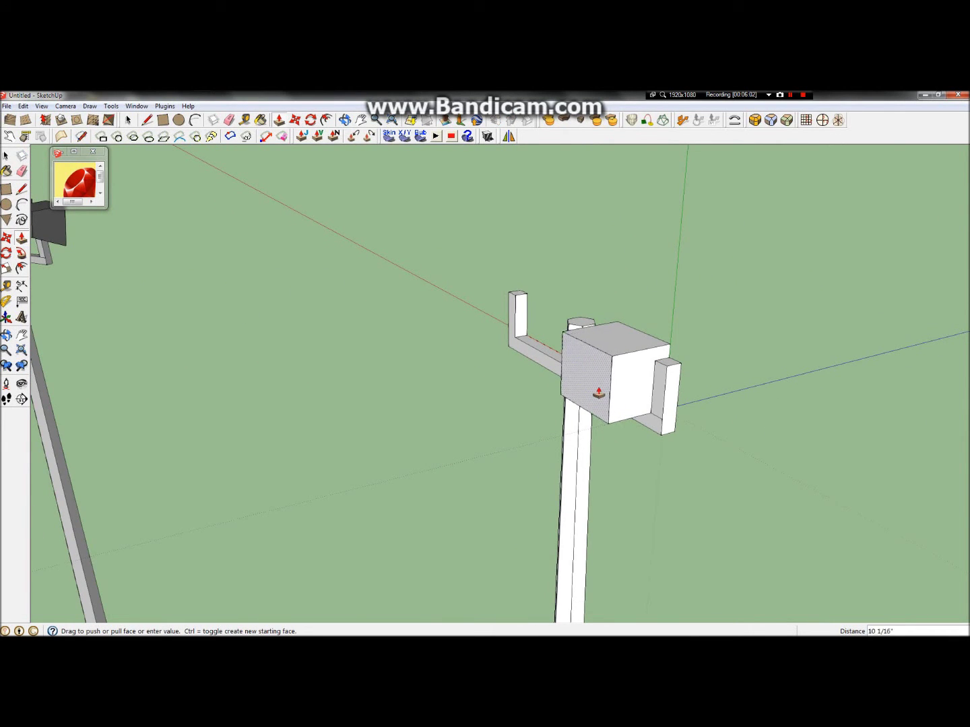
text(0)
key(Return)
Try lowering the lamp box's outer top edge about 2 3/8 inches along the green axis, and undo back to the flat square face.
scroll(634, 384, up, 4)
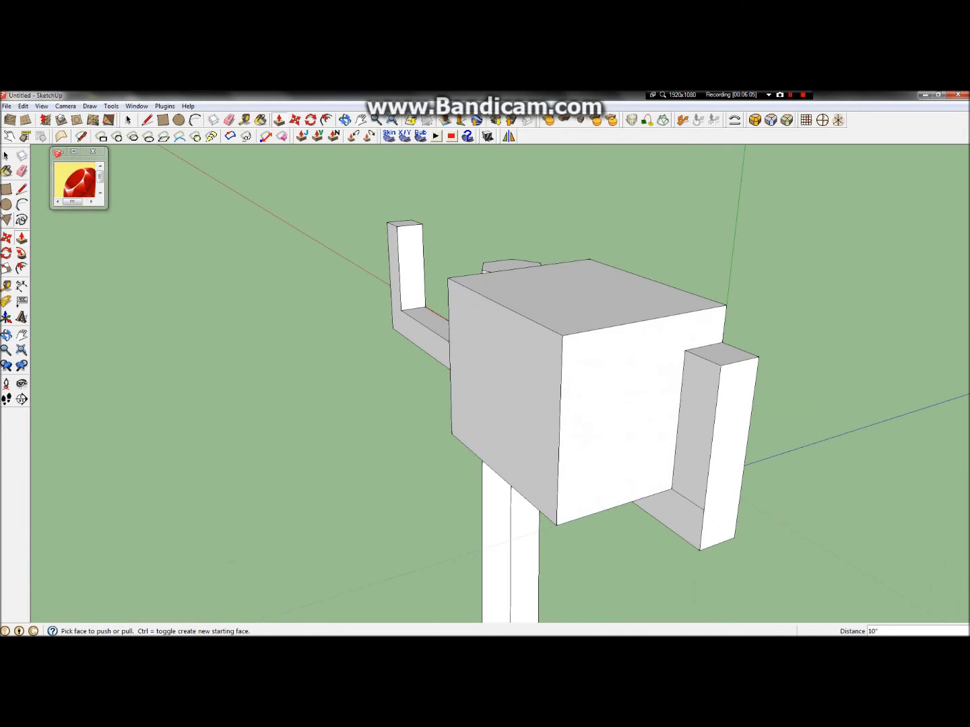
click(6, 156)
click(501, 307)
click(6, 238)
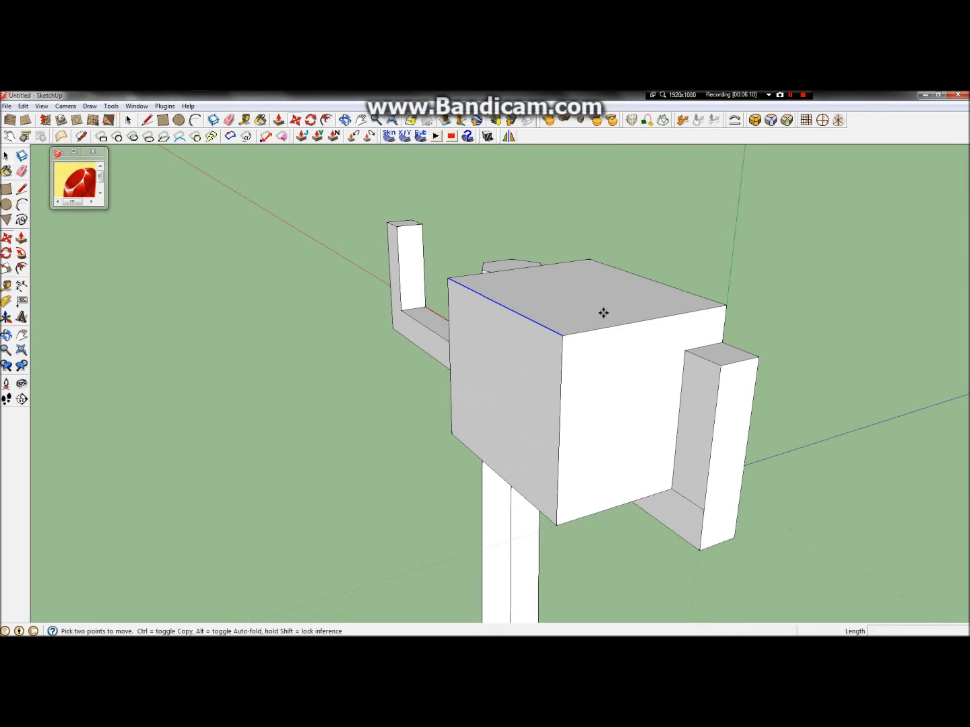
click(508, 307)
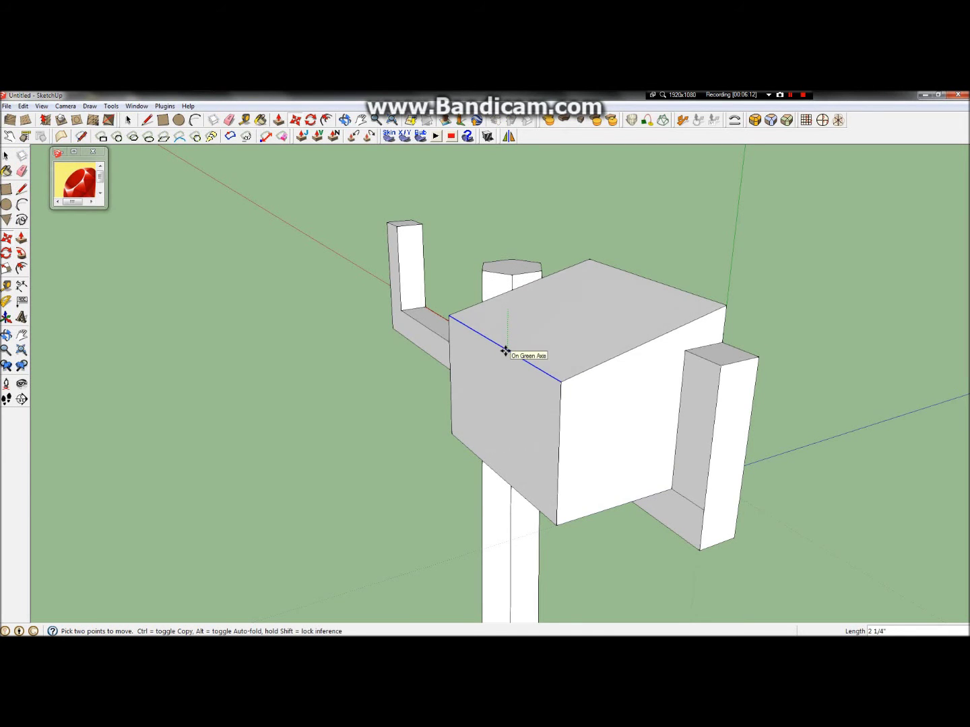
scroll(505, 361, down, 2)
scroll(505, 361, down, 3)
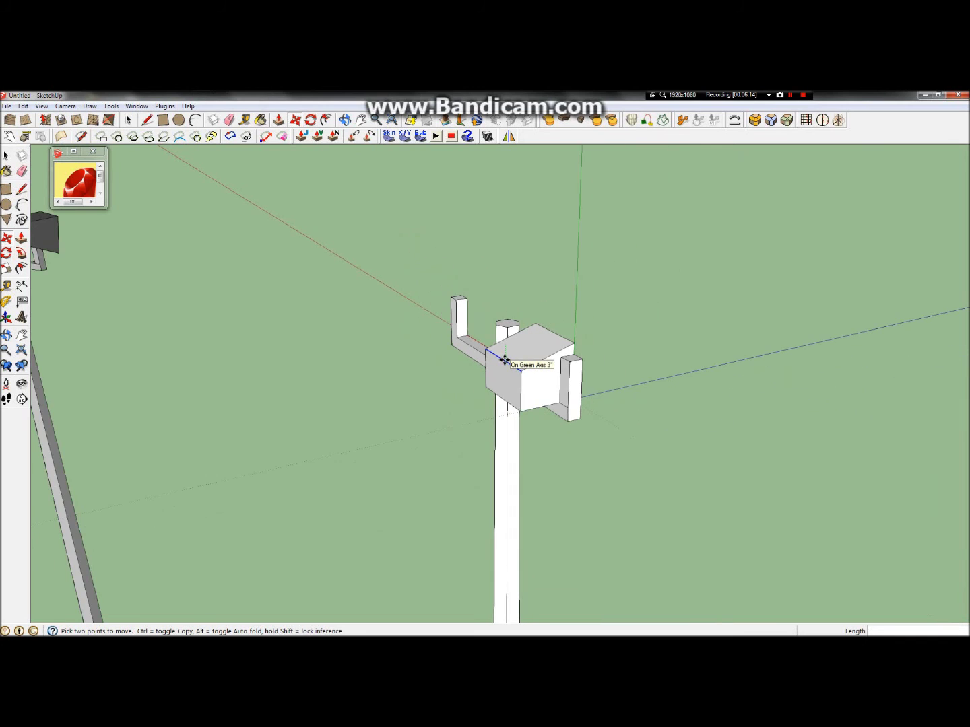
scroll(504, 365, up, 2)
scroll(503, 364, up, 3)
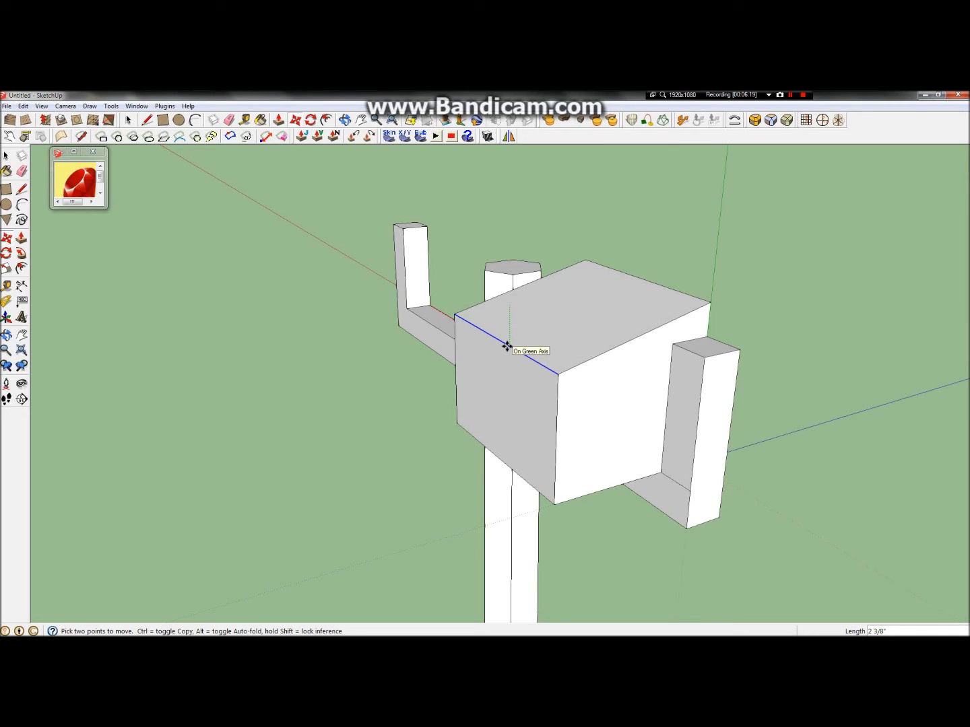
click(506, 347)
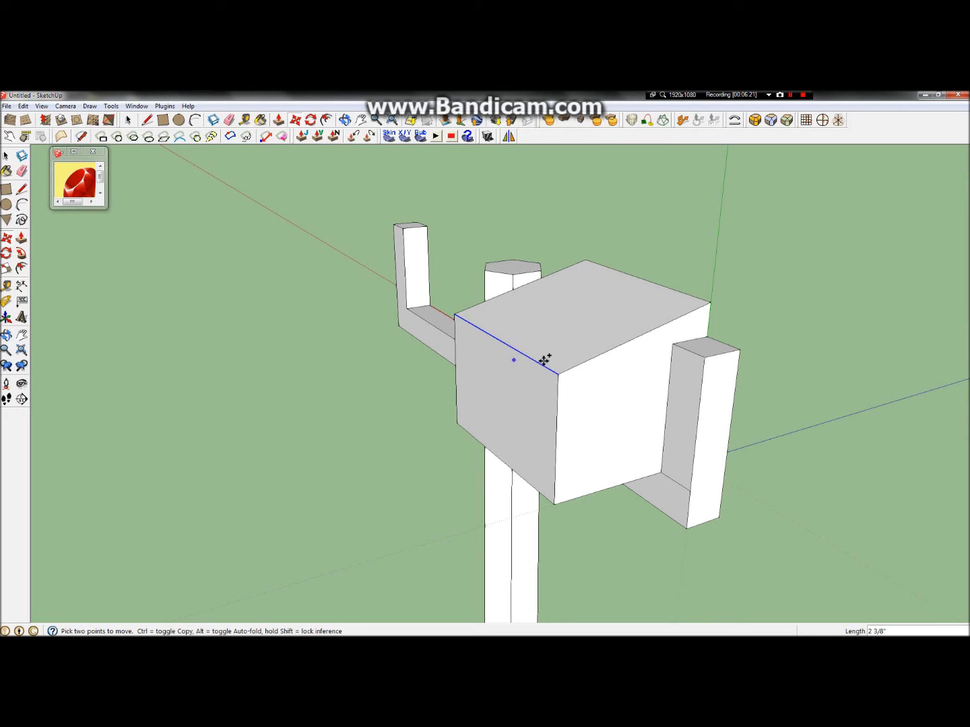
key(ctrl+z)
Push/pull the square face out 8 inches across the bracket to form the lamp box.
click(21, 240)
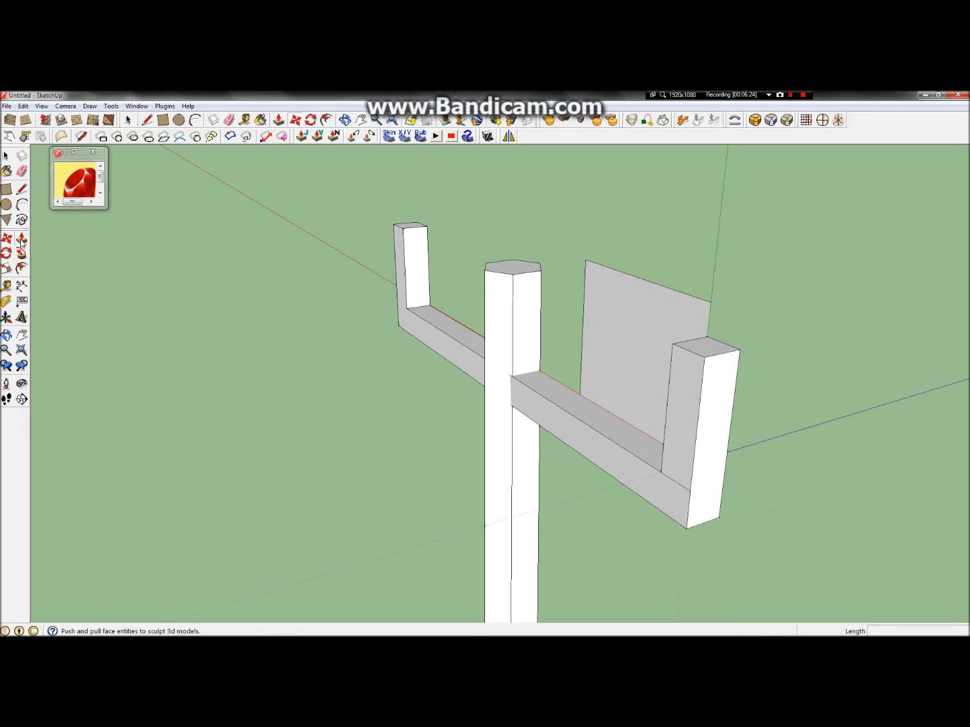
click(639, 343)
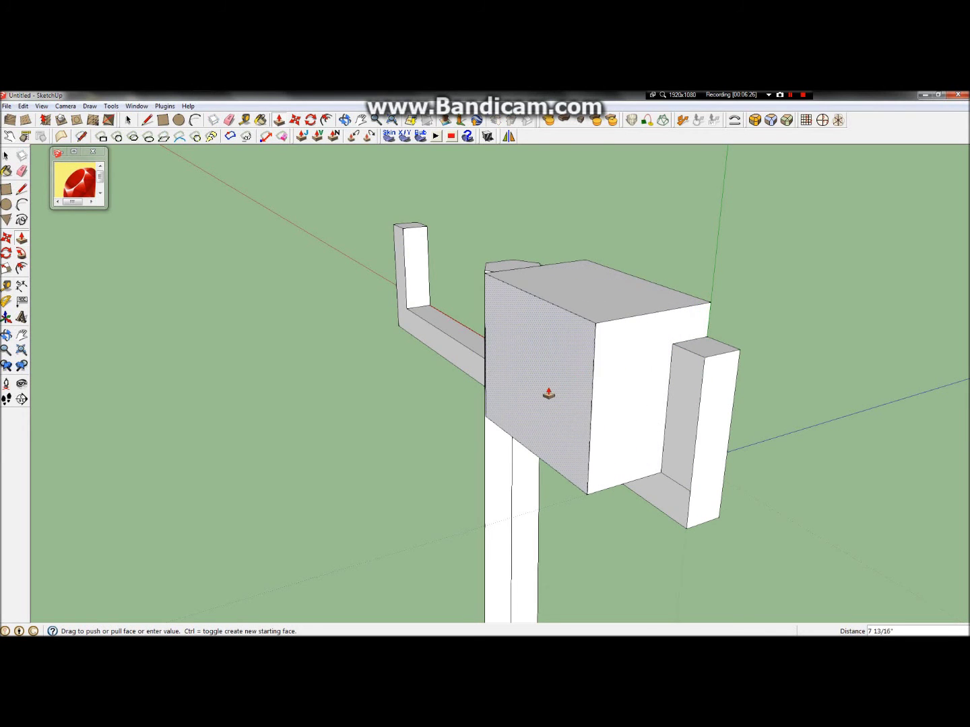
key(Return)
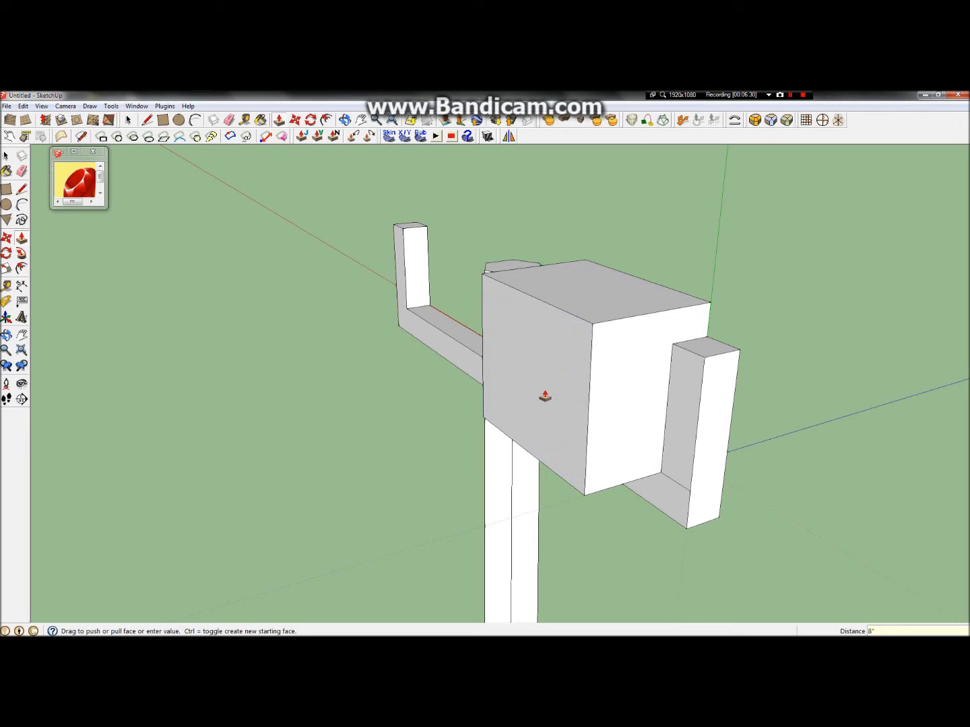
Move the lamp box's outer top edge 2 inches down along the green axis to taper the top.
click(6, 155)
click(557, 312)
click(6, 238)
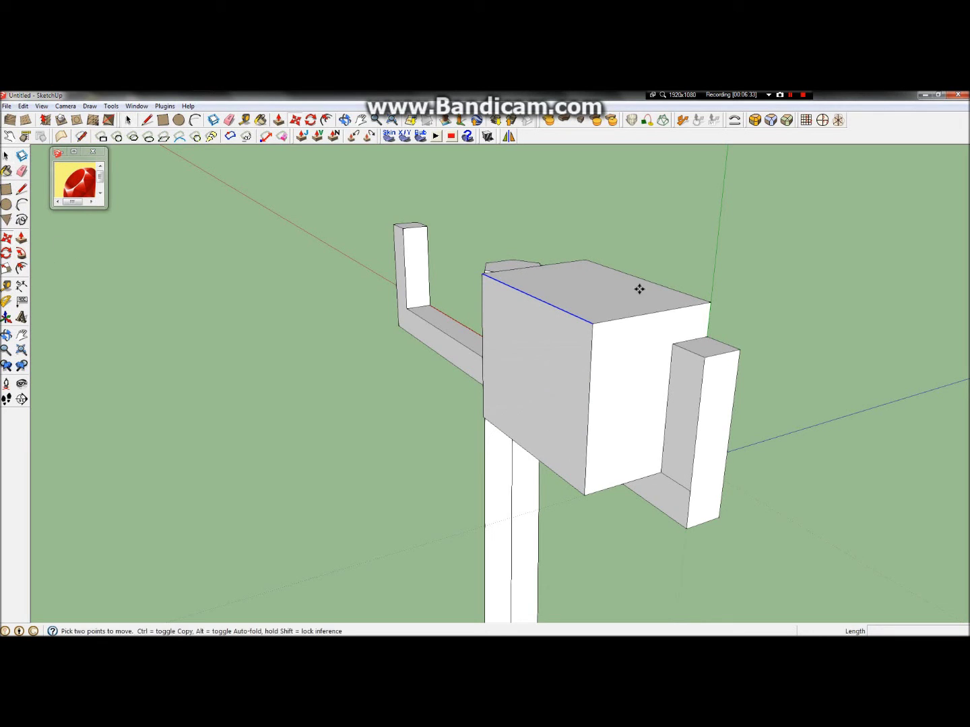
click(539, 297)
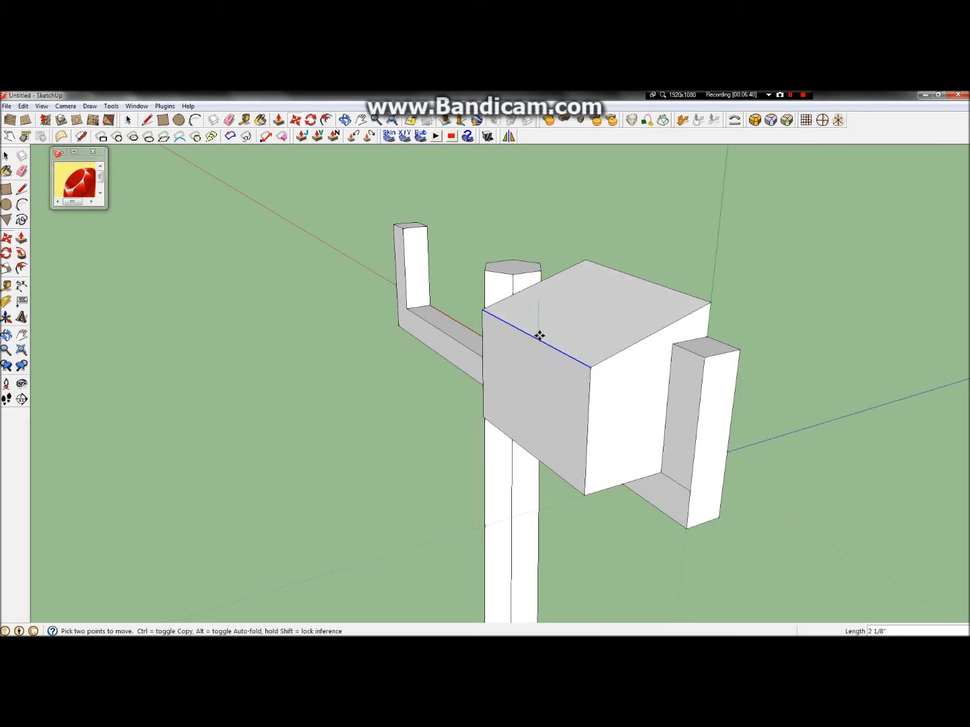
click(538, 335)
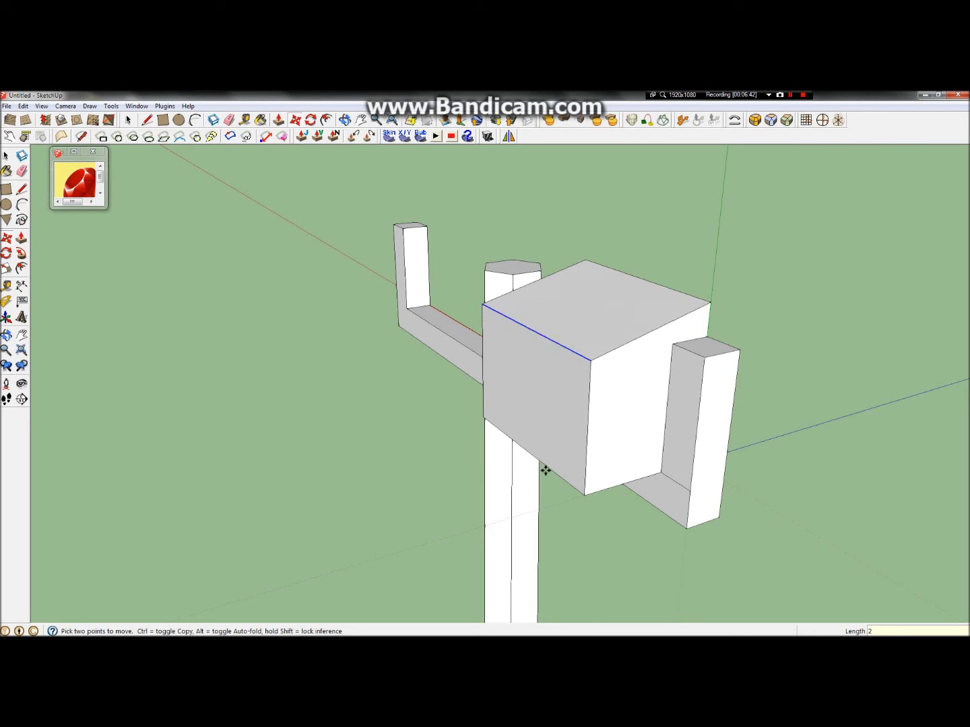
Move the lamp box's outer bottom edge 2 inches up along the green axis to taper the underside.
click(6, 155)
click(539, 462)
click(6, 236)
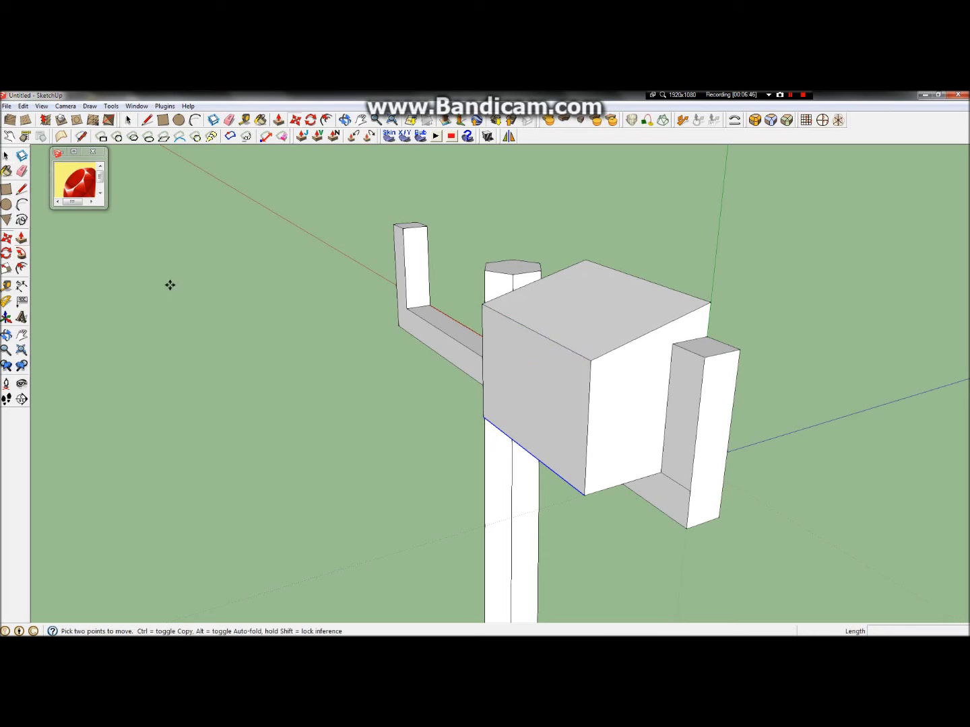
click(532, 456)
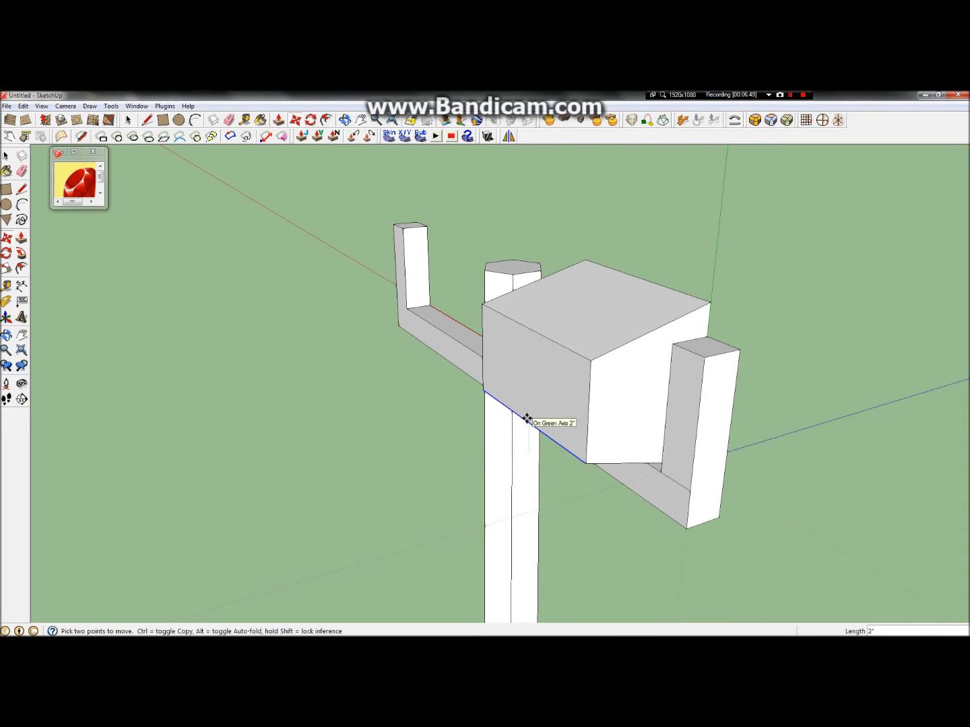
click(528, 419)
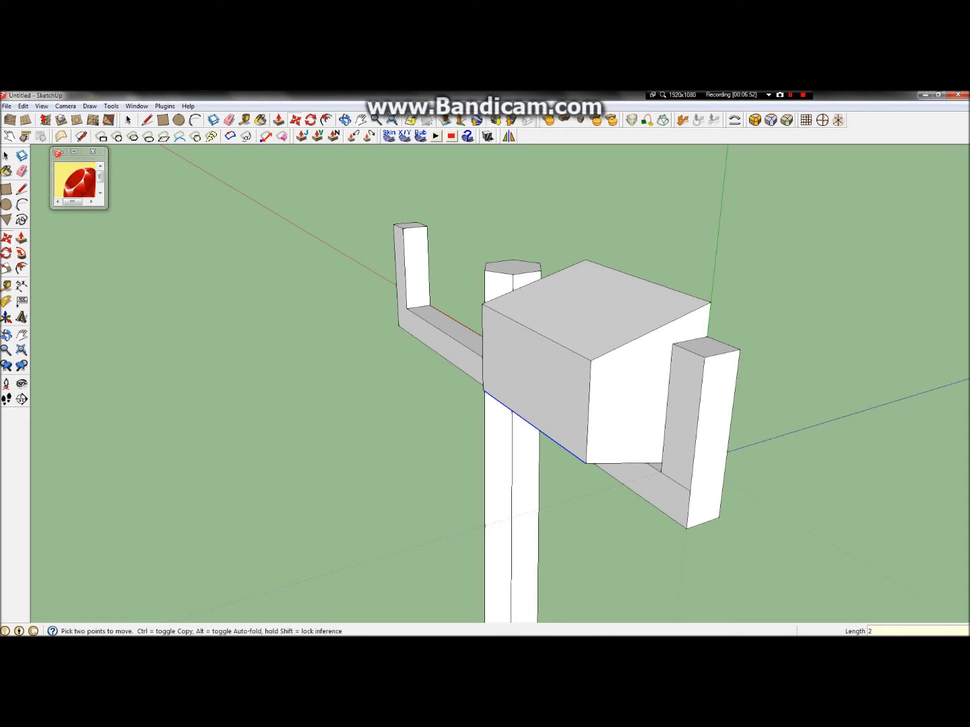
Turn the whole tapered lamp box into a component named Li.
middle_drag(422, 342, 95, 500)
click(6, 154)
click(497, 340)
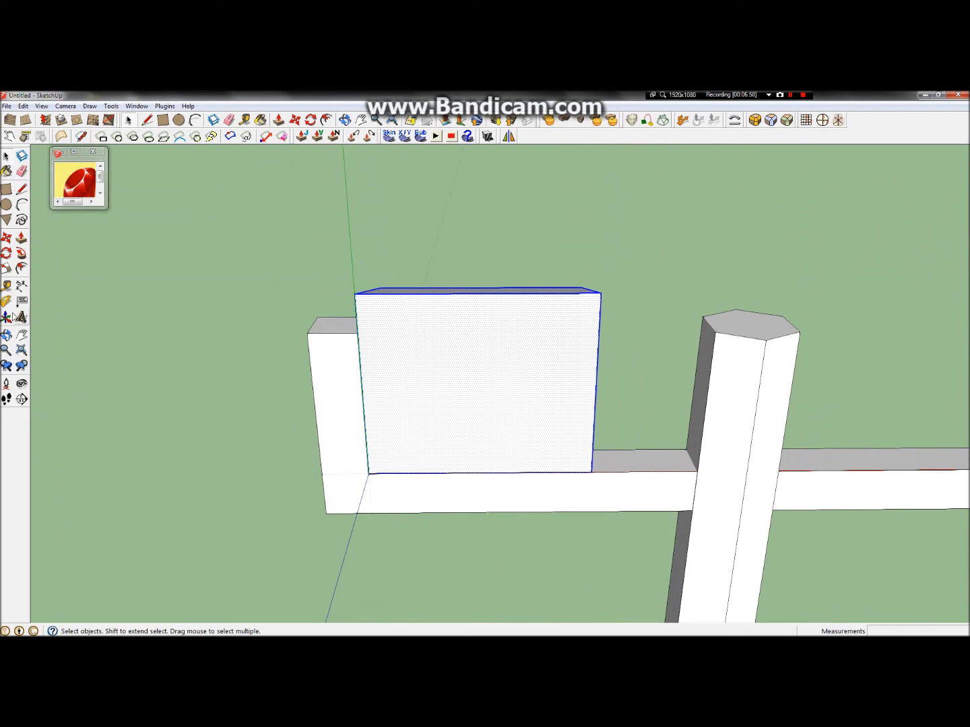
click(6, 335)
drag(348, 374, 815, 429)
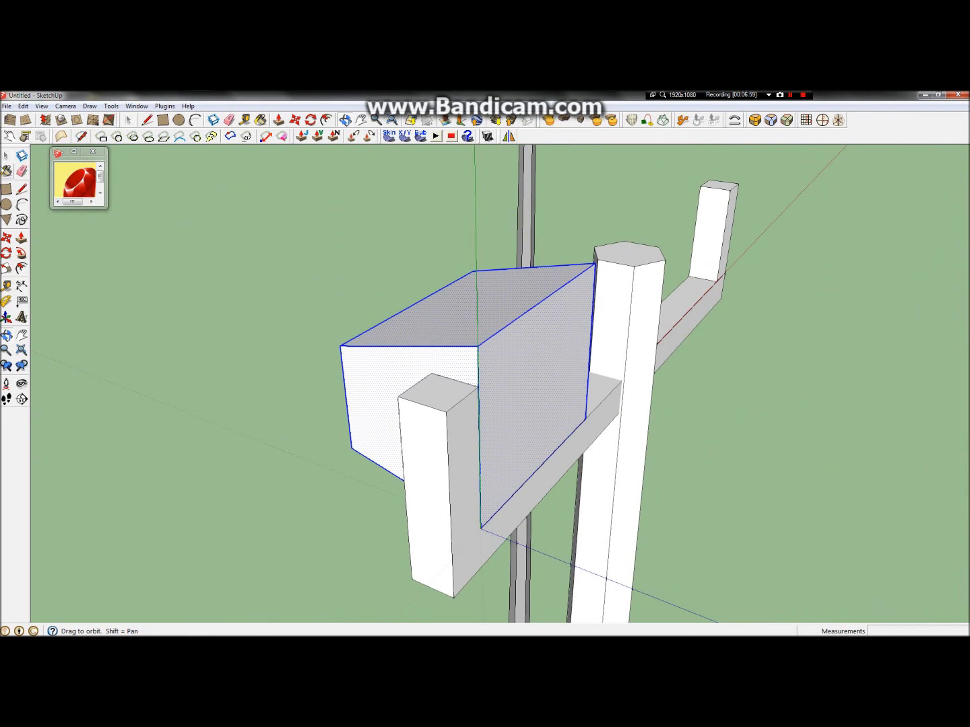
key(space)
right_click(540, 348)
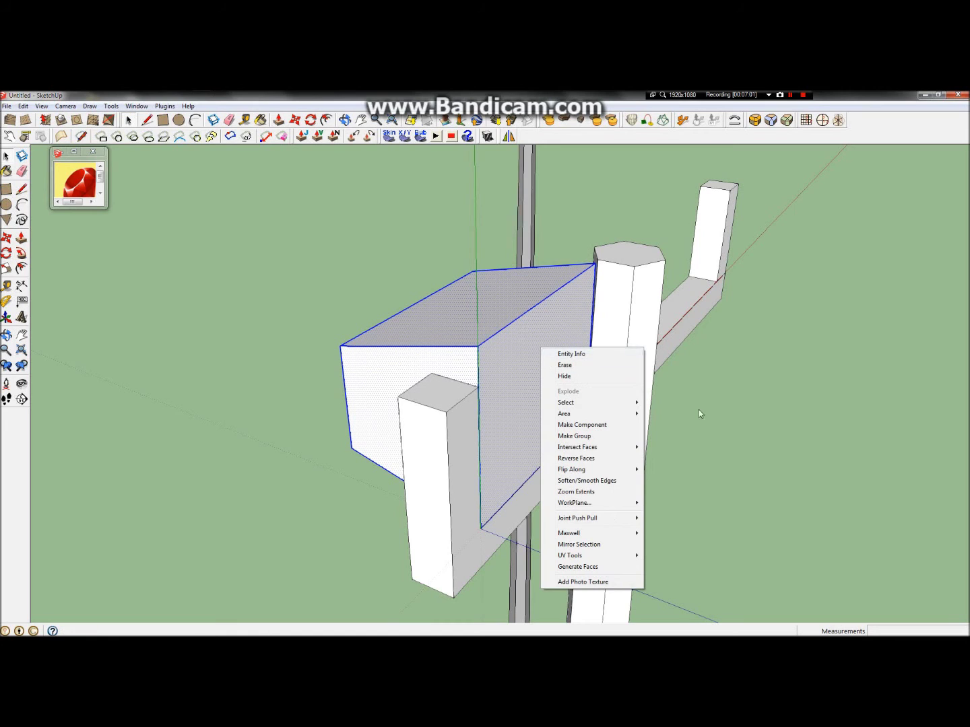
click(585, 424)
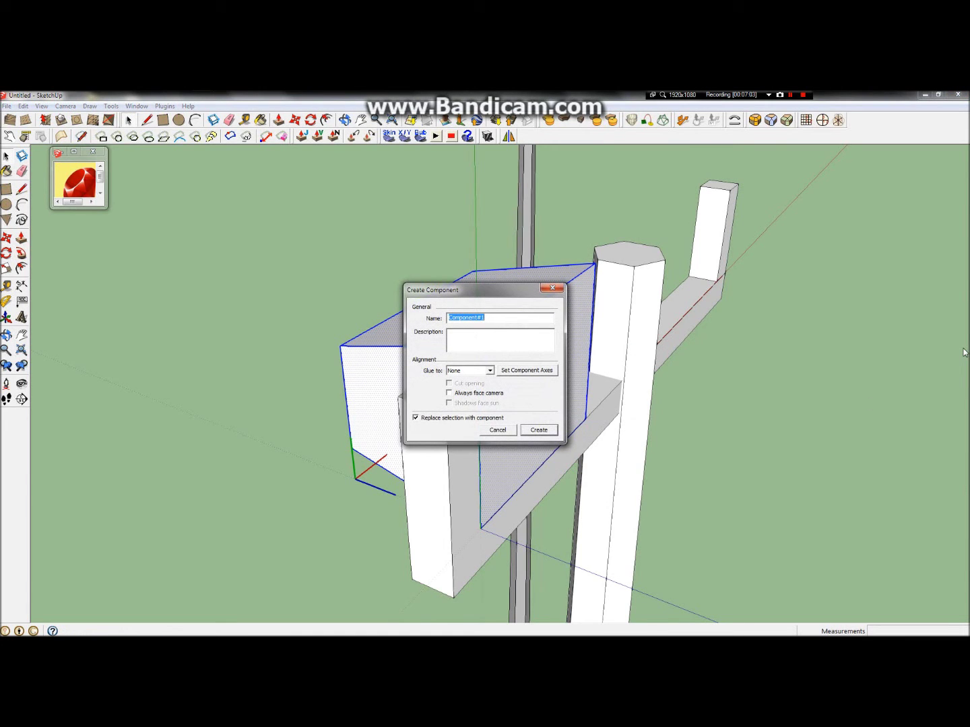
text(Li)
click(547, 434)
Move the lamp component by the midpoint of its large face's lower edge onto the top edge of the hexagonal pole.
scroll(235, 94, down, 2)
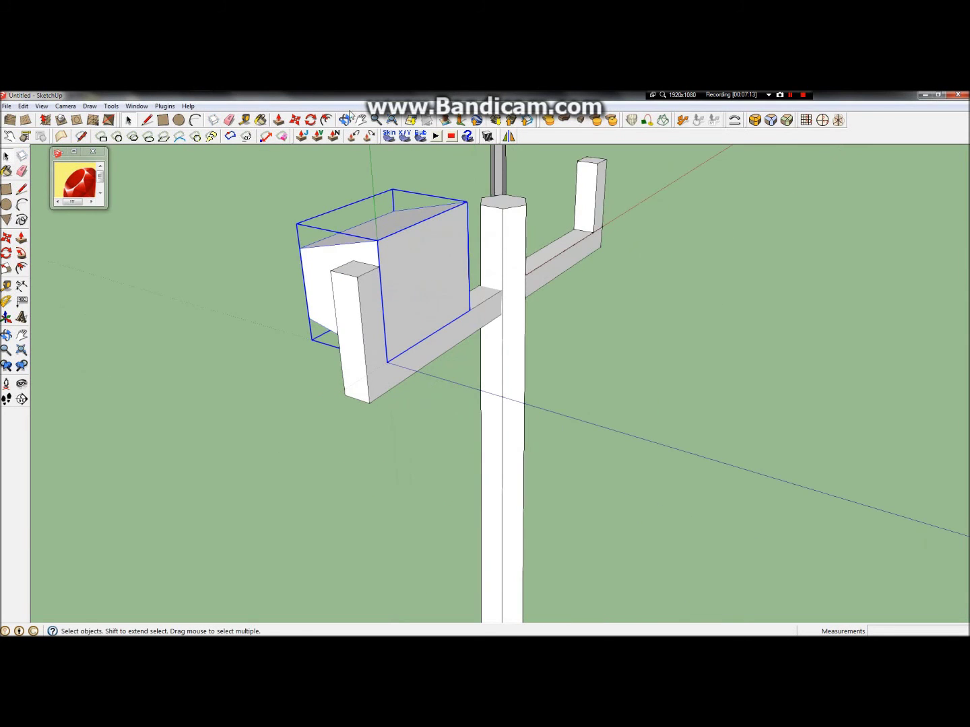
scroll(457, 286, up, 1)
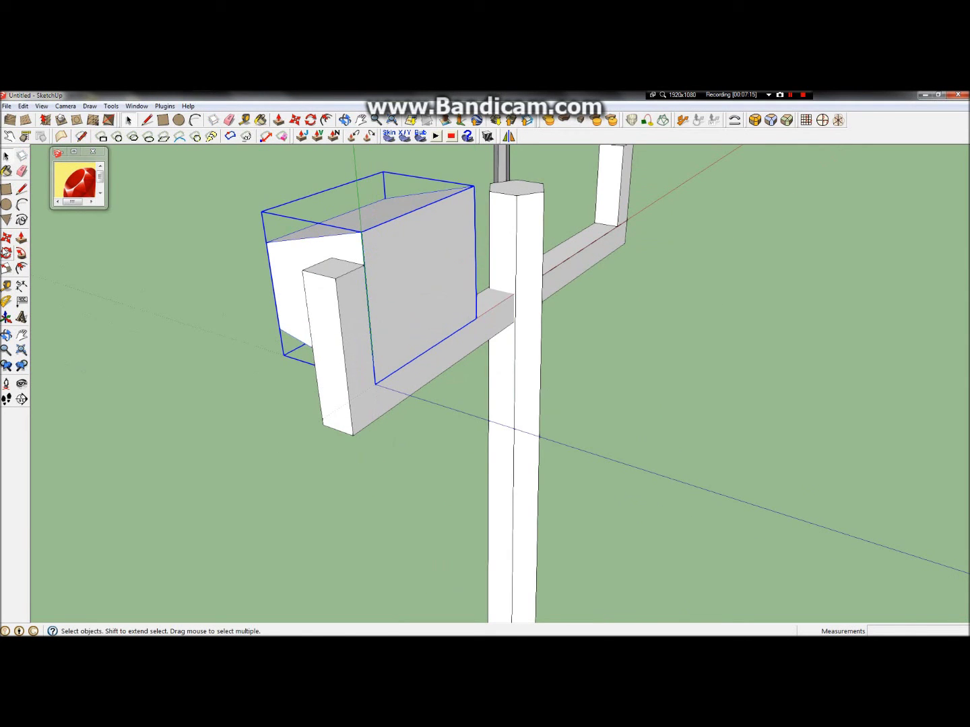
click(6, 251)
click(417, 294)
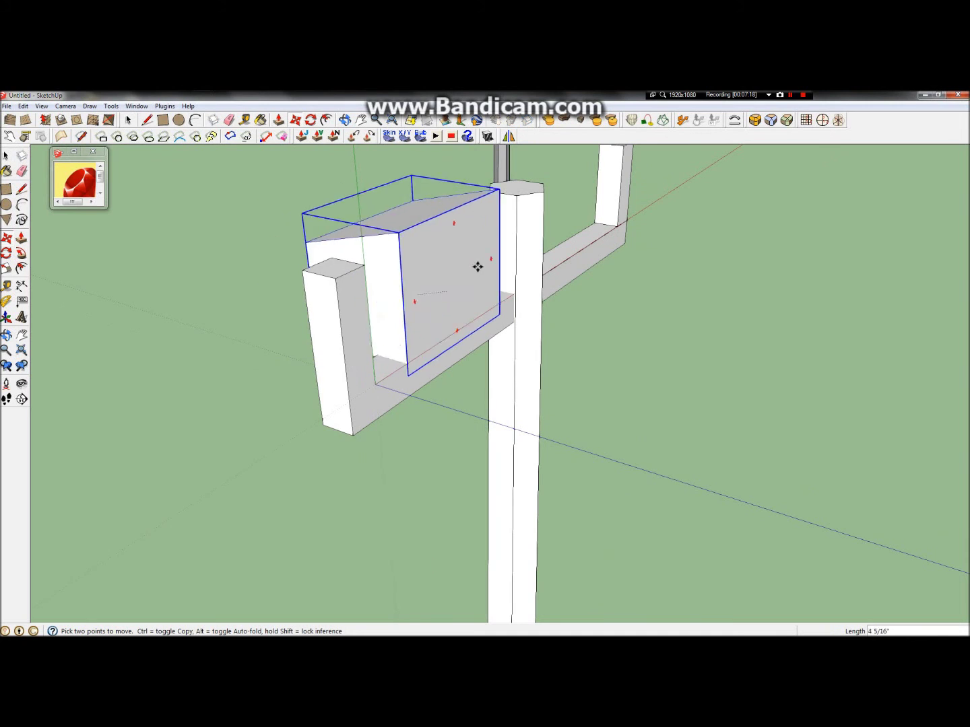
scroll(491, 276, up, 5)
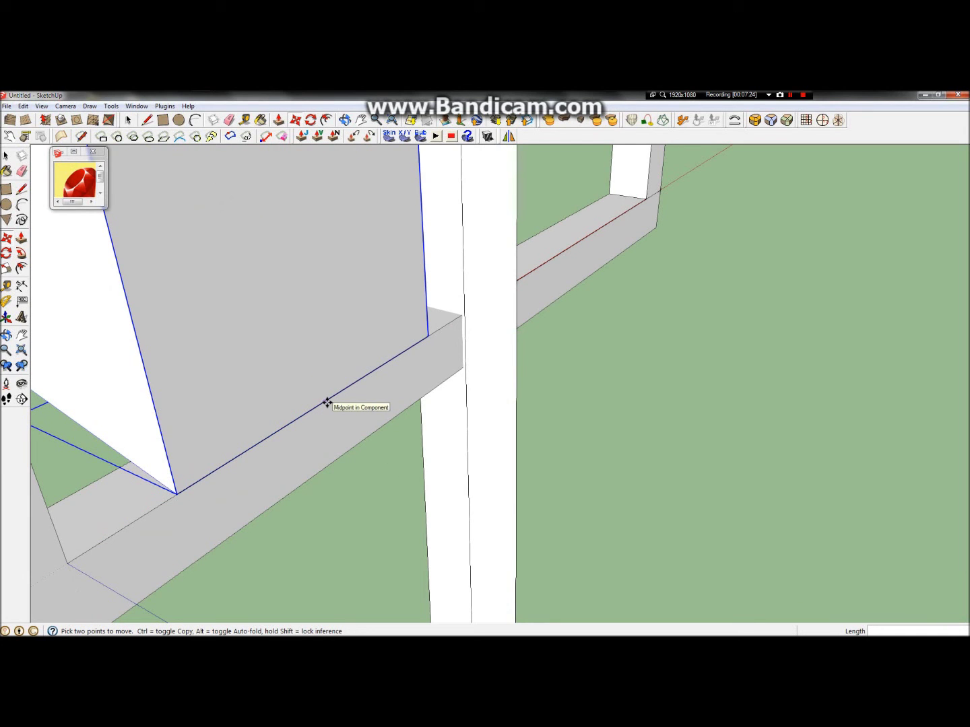
scroll(326, 401, down, 6)
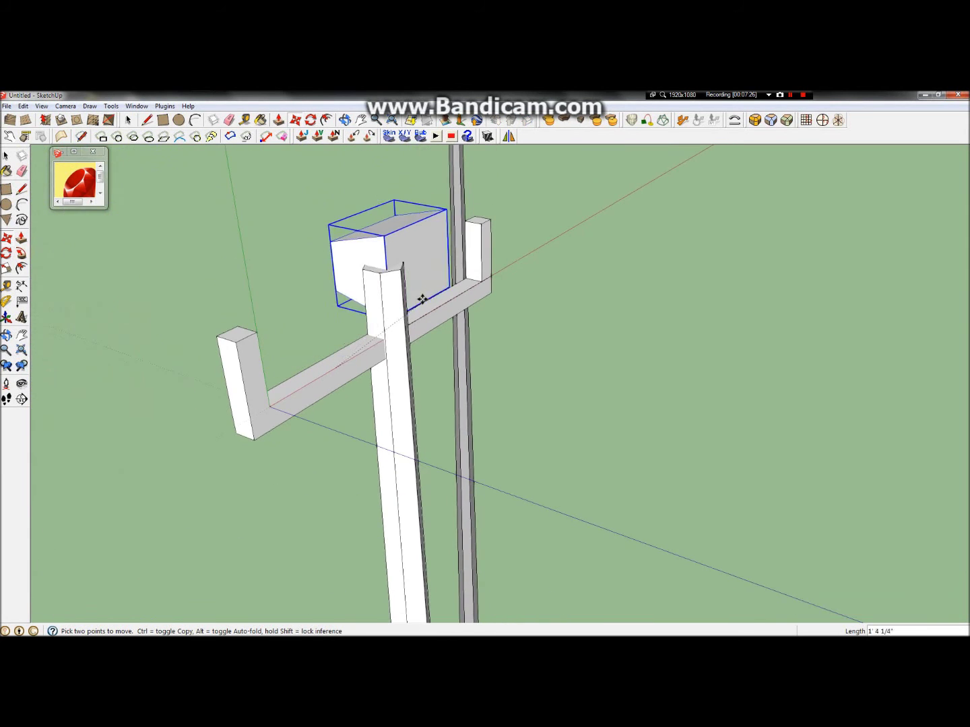
click(398, 273)
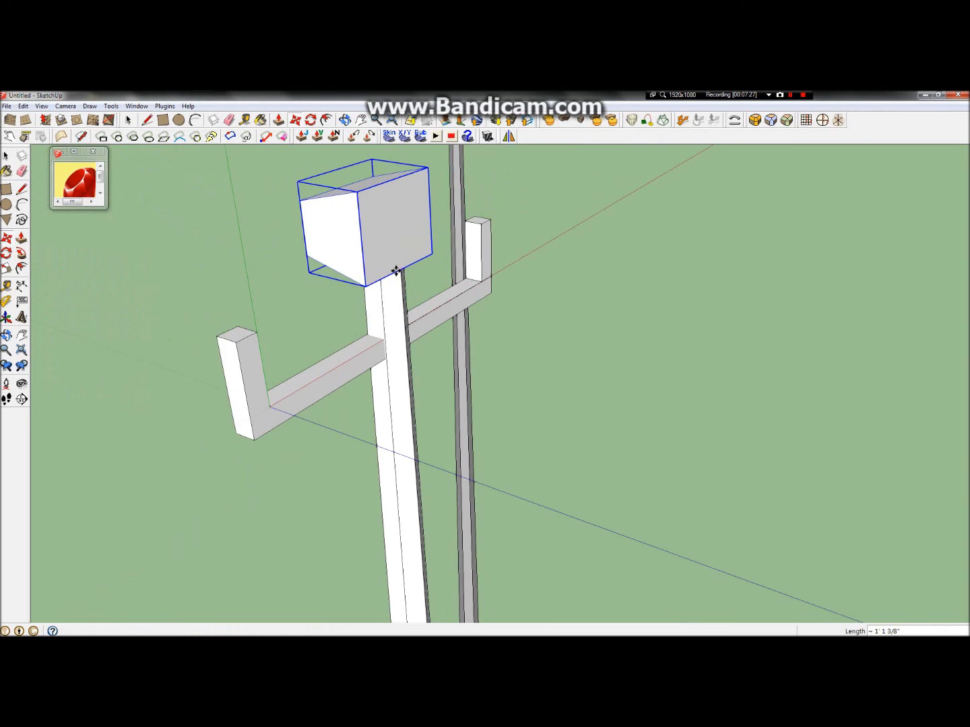
Lower the lamp component 2 inches along the green axis so it overlaps the pole's top.
scroll(384, 271, up, 3)
click(6, 335)
mouse_move(377, 282)
mouse_down()
mouse_move(543, 152)
mouse_move(532, 183)
mouse_up()
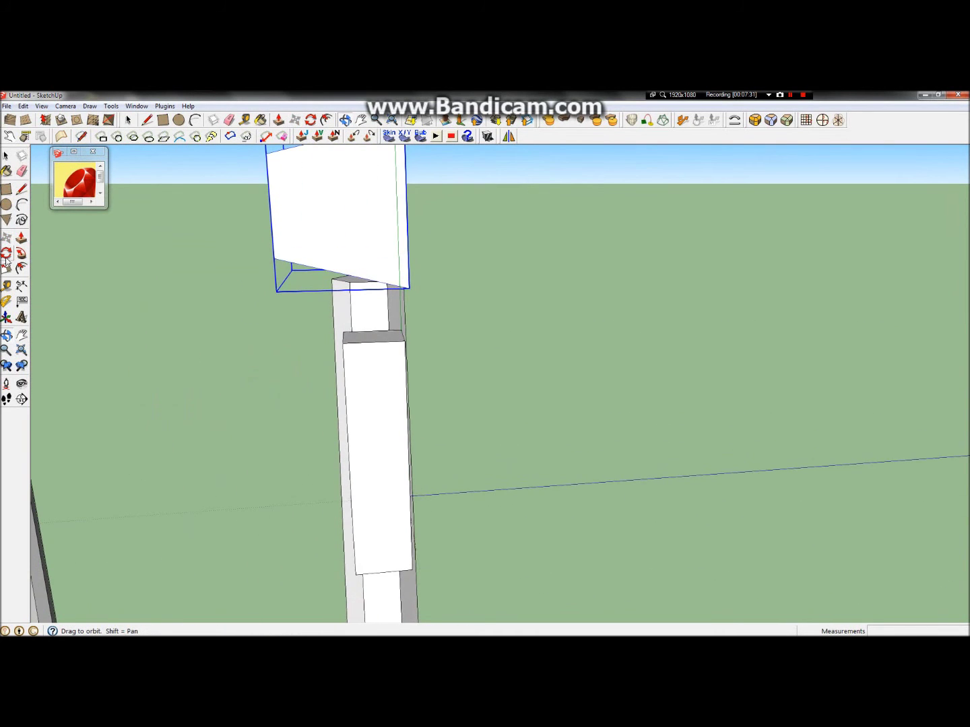
click(6, 238)
click(333, 207)
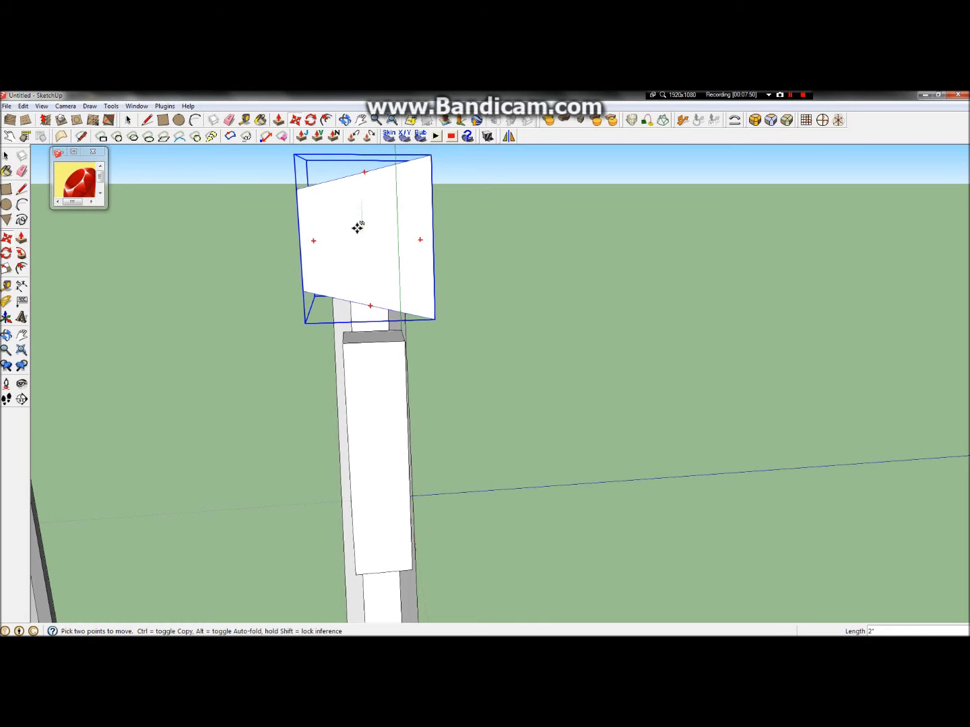
click(357, 227)
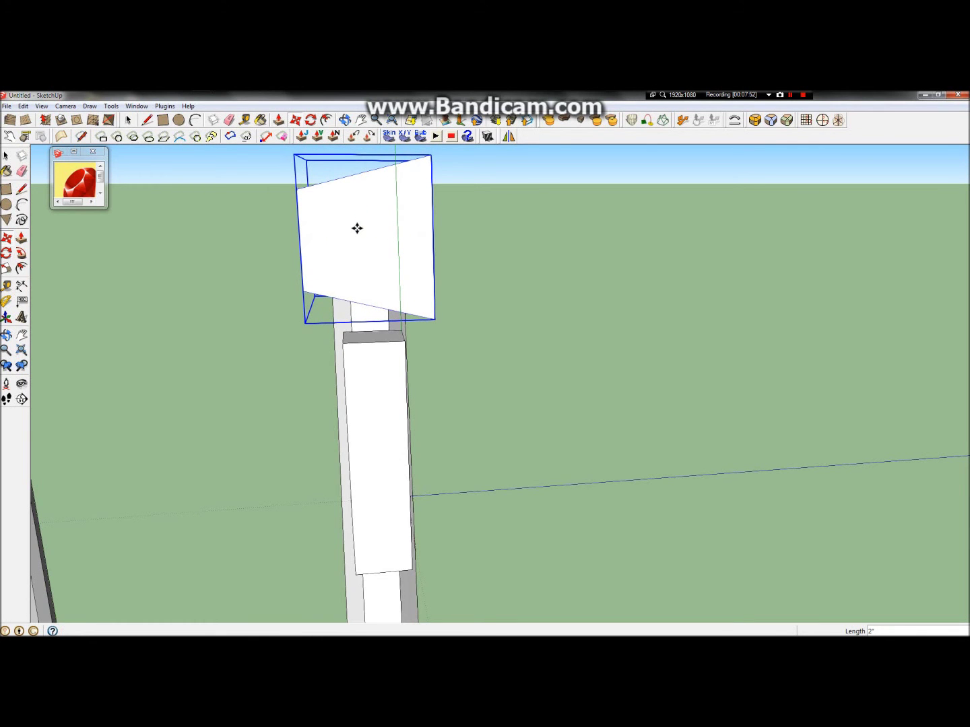
Tilt the lamp component 15 degrees about the red axis, with its large face angled downward.
click(6, 334)
drag(370, 311, 775, 260)
scroll(415, 282, up, 5)
drag(427, 288, 660, 262)
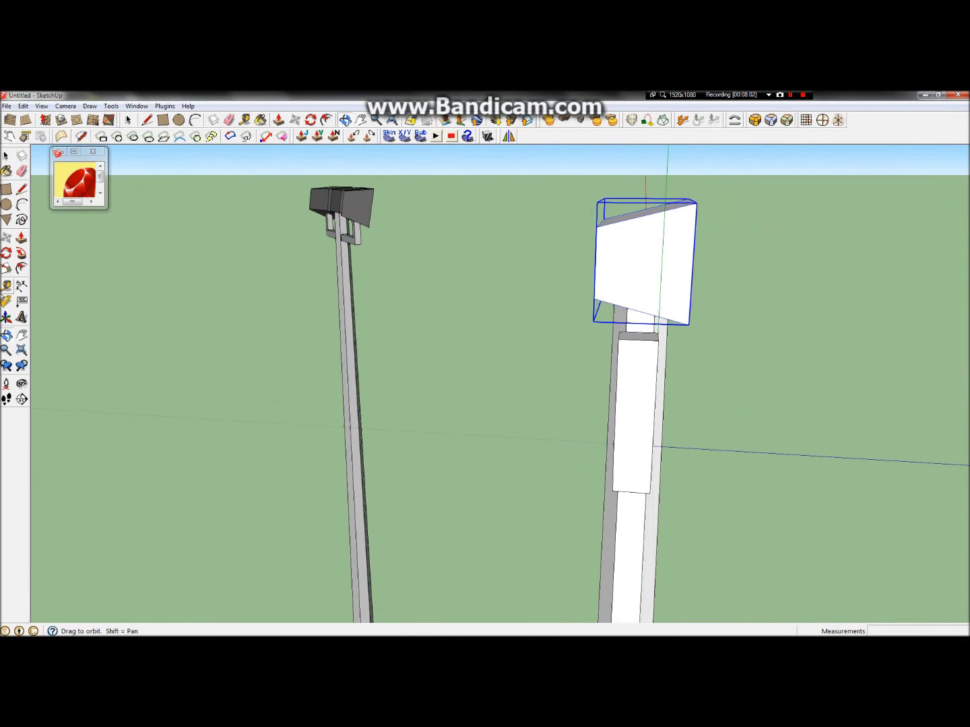
click(6, 253)
click(641, 265)
click(560, 270)
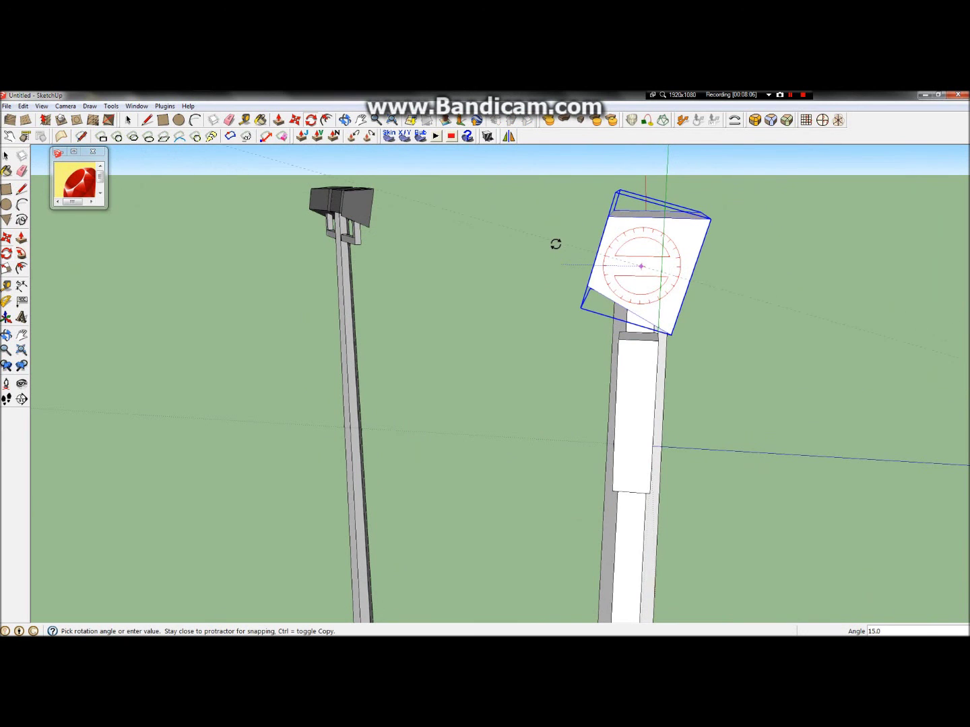
click(556, 244)
scroll(553, 247, down, 5)
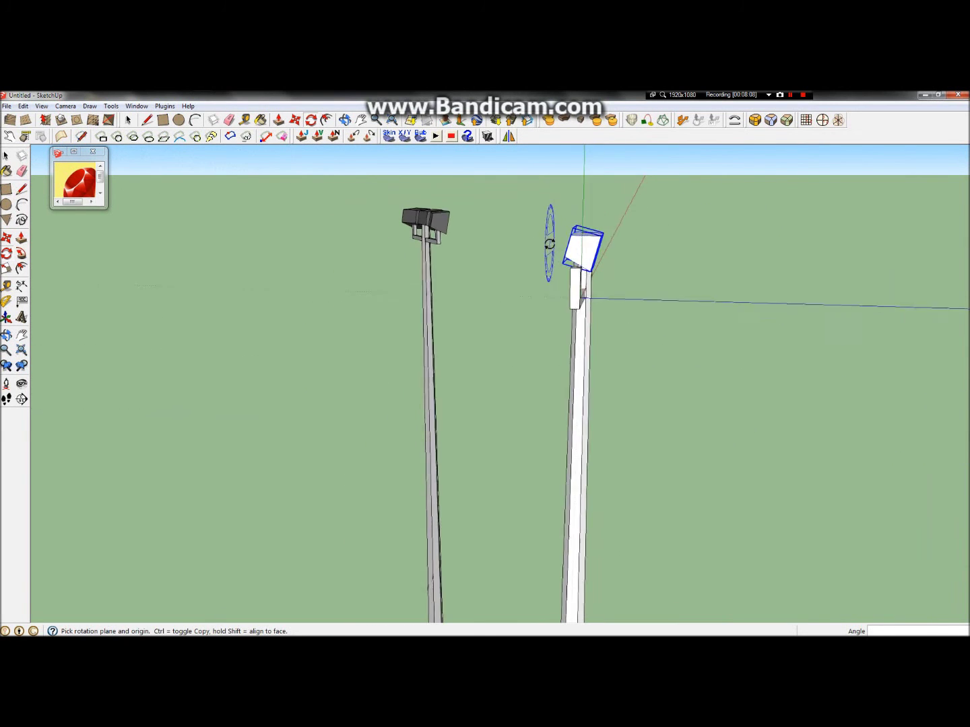
scroll(593, 239, up, 8)
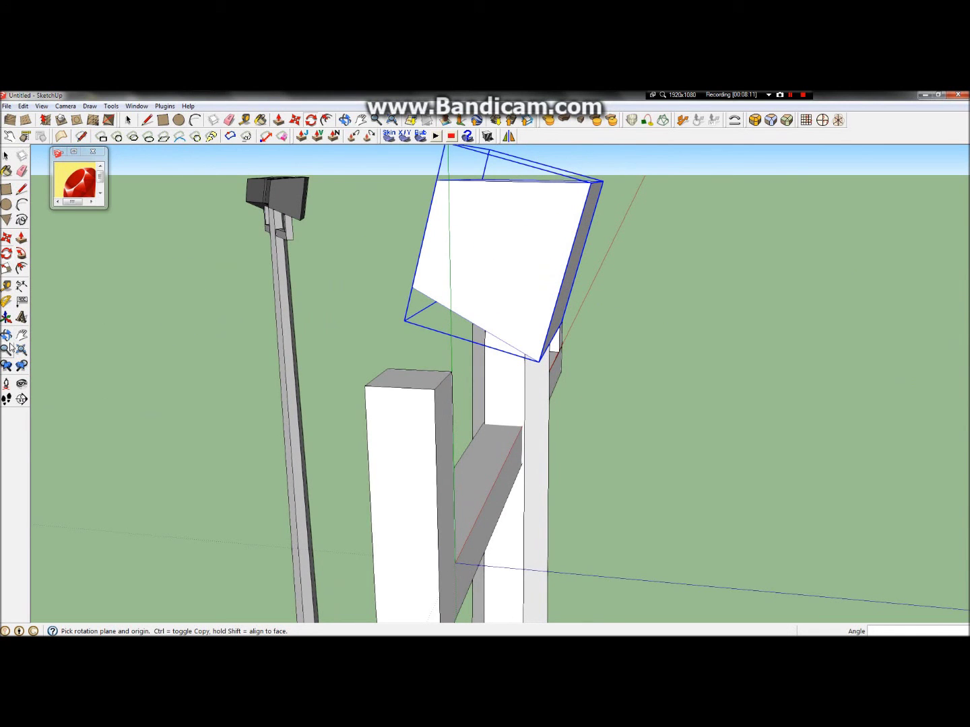
click(539, 276)
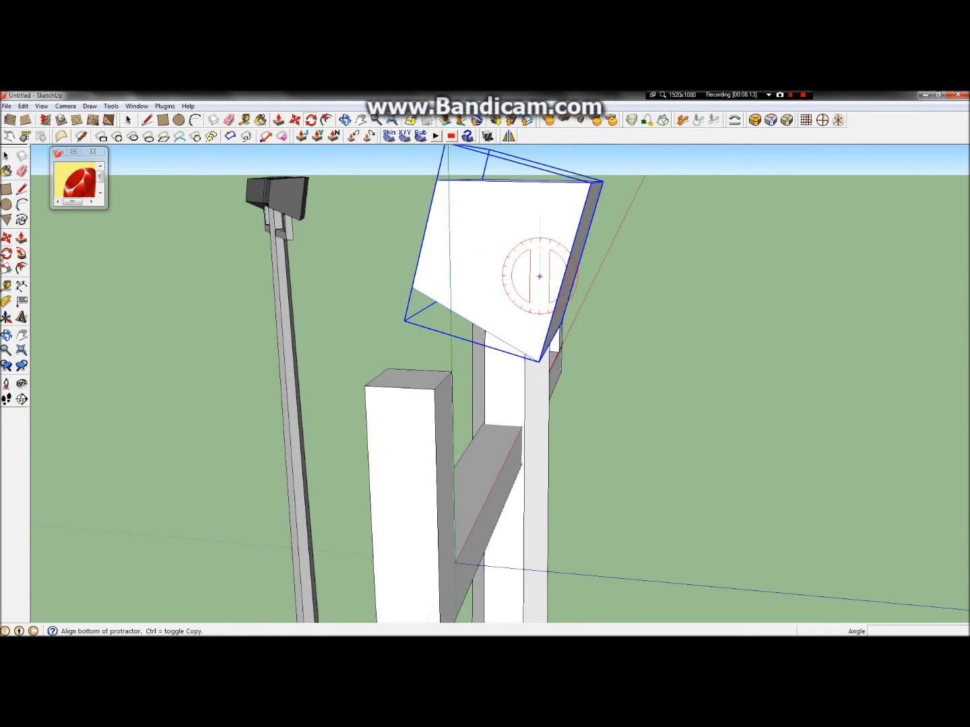
Try copying the tilted lamp about 1' 8 1/2" onto the bracket upright nearest the origin, and delete that copy.
click(6, 334)
drag(487, 226, 382, 332)
click(6, 238)
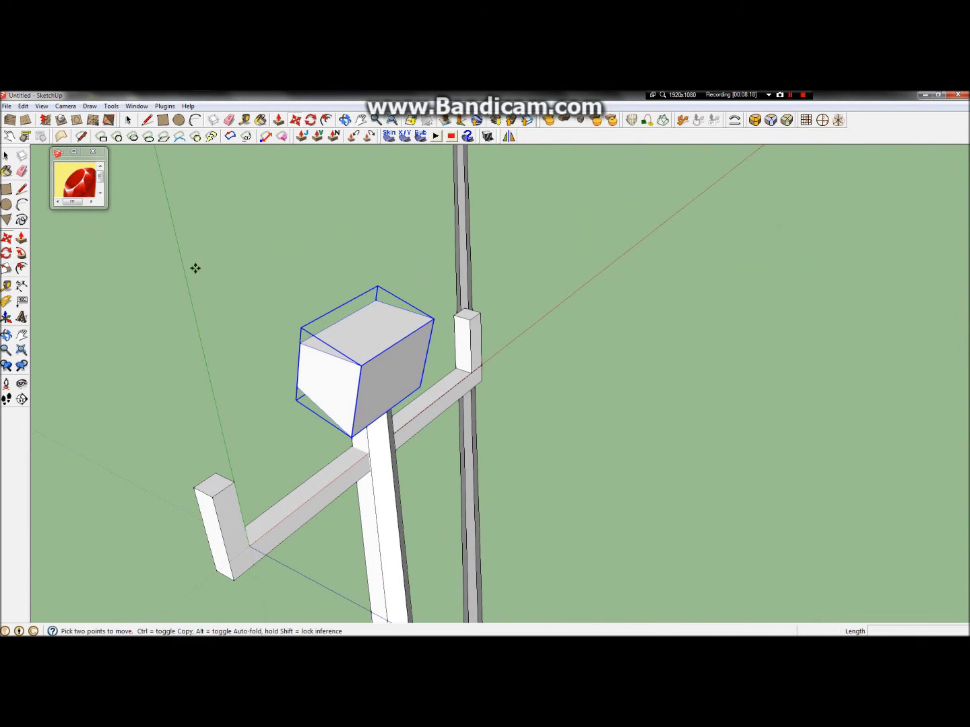
click(397, 337)
key(ctrl)
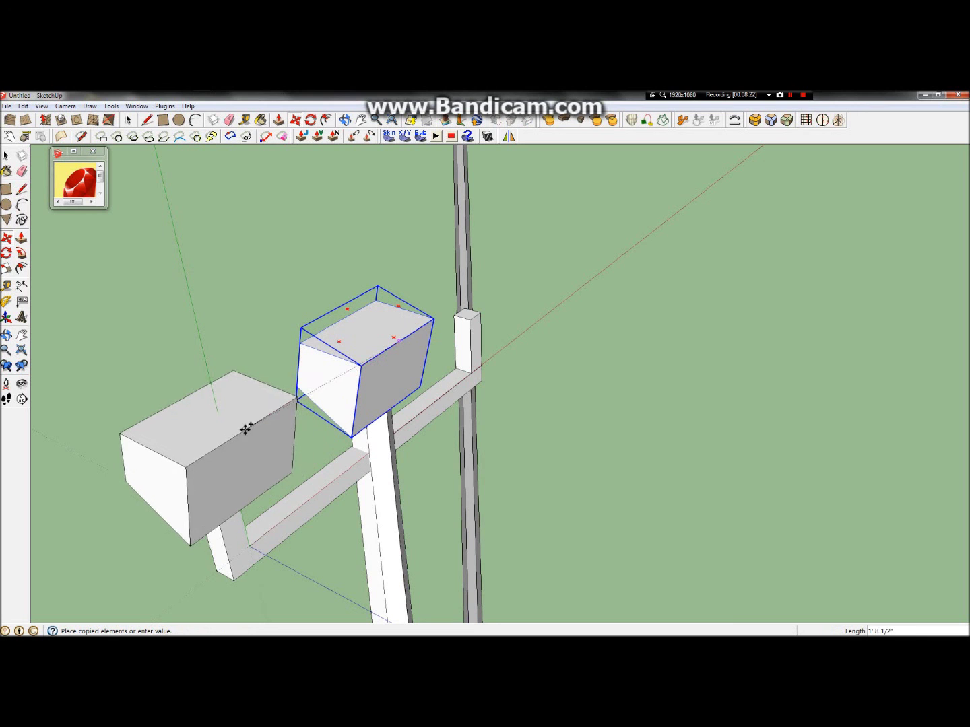
click(251, 436)
middle_drag(270, 410, 755, 114)
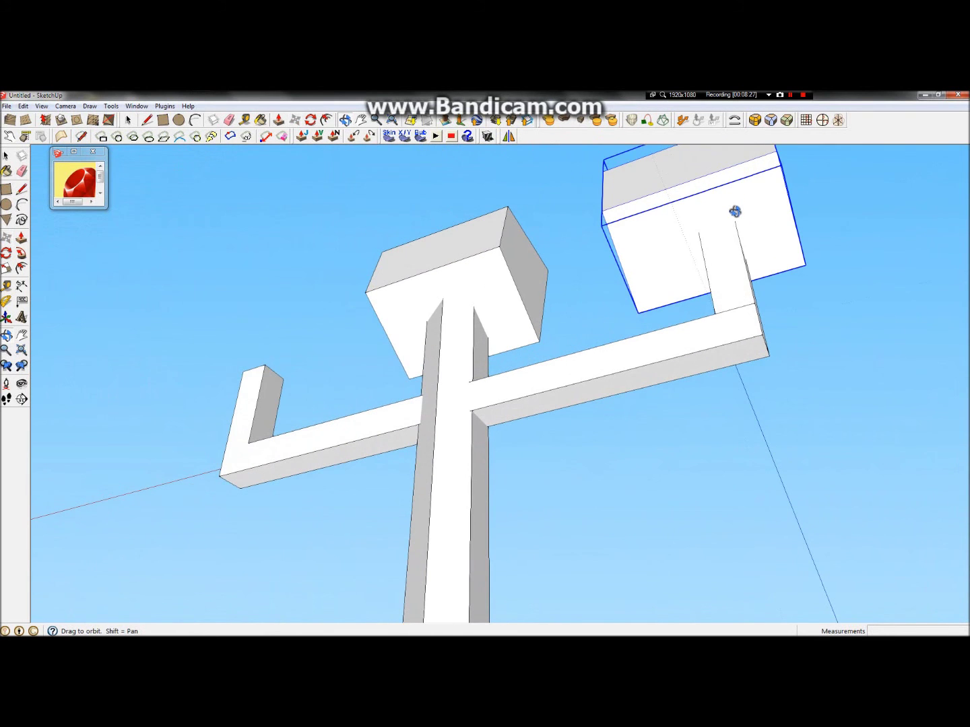
key(Delete)
Copy the tilted lamp 1' 9" along the red axis onto the bracket upright nearest the origin.
key(space)
click(379, 284)
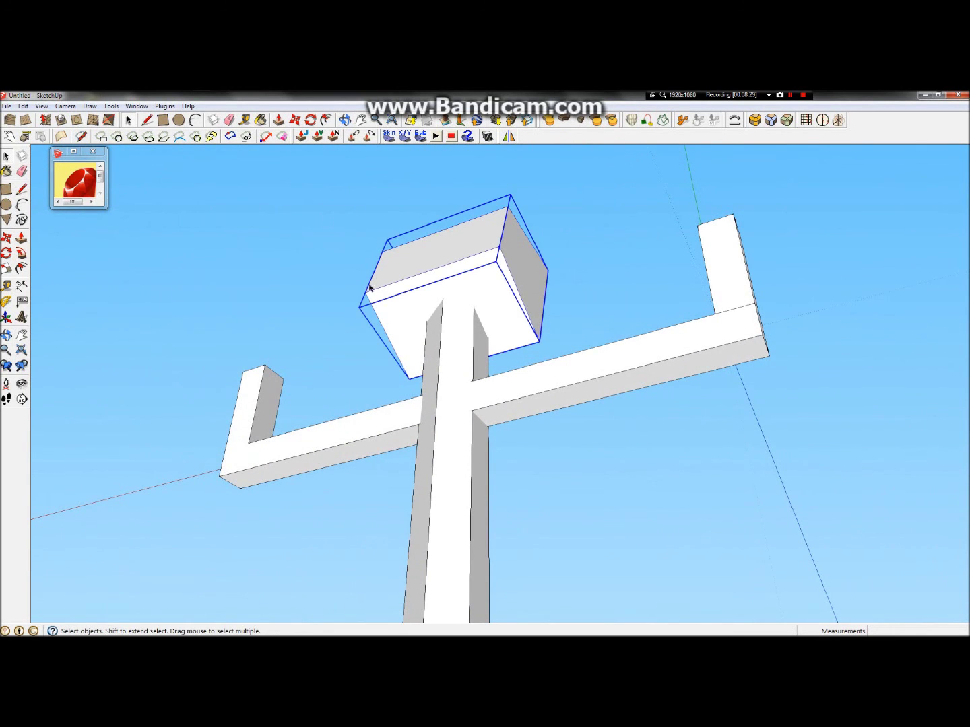
click(6, 237)
key(ctrl)
click(423, 297)
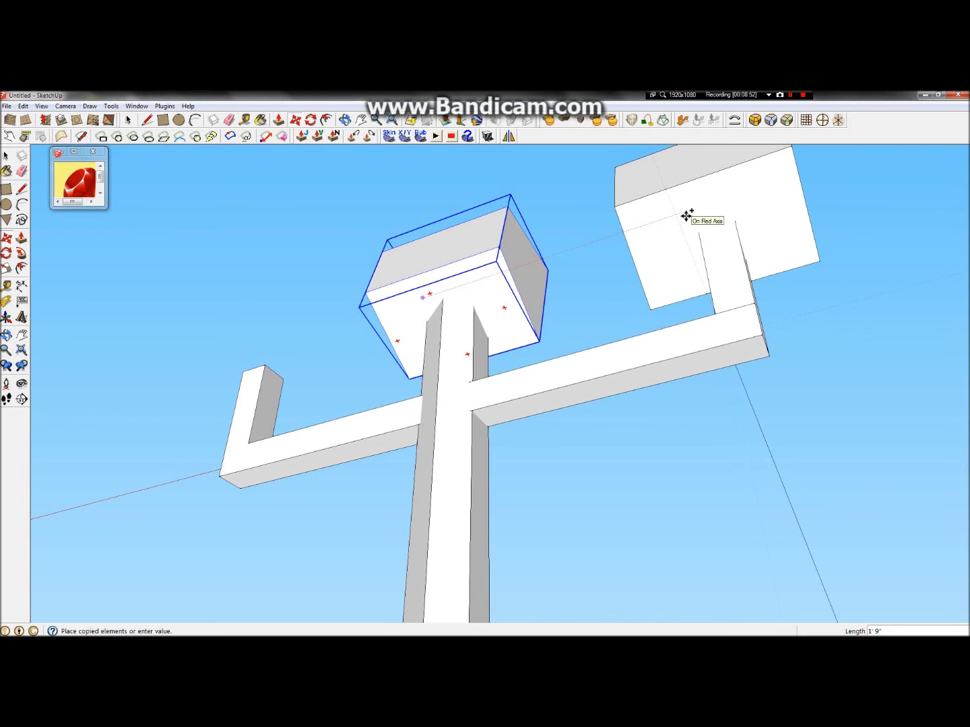
click(686, 215)
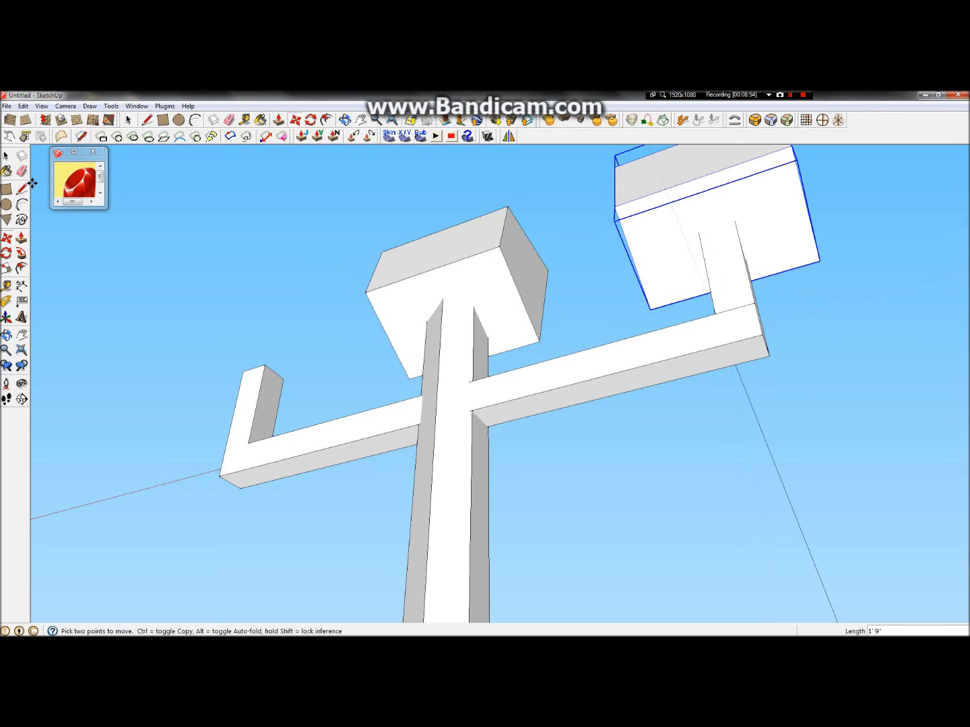
Copy the pole-top lamp 1' 9" along the red axis in the opposite direction, onto the other bracket upright.
key(space)
click(426, 266)
key(m)
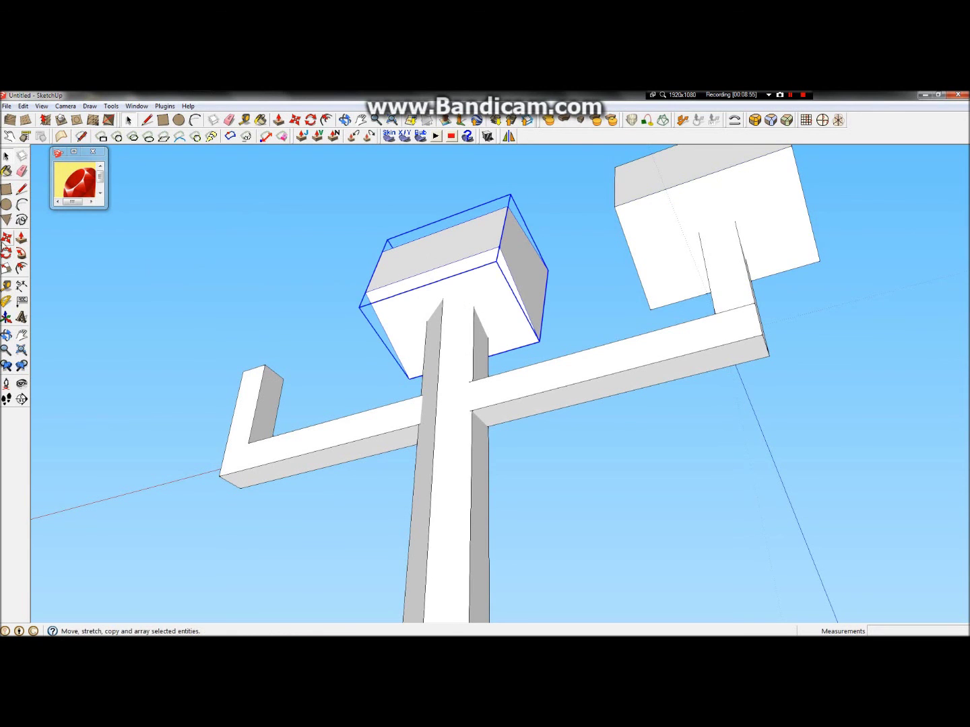
key(ctrl)
click(395, 303)
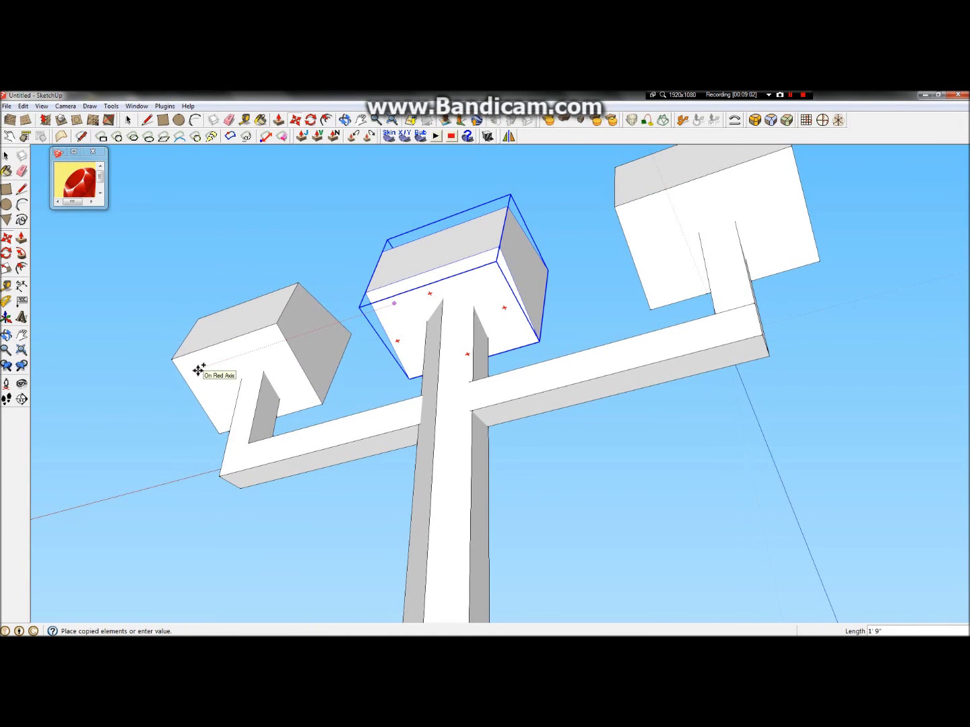
click(198, 369)
Rotate the lamp nearest the origin 20 degrees in the plane of its top face, turning its large face outward from the pole.
click(7, 335)
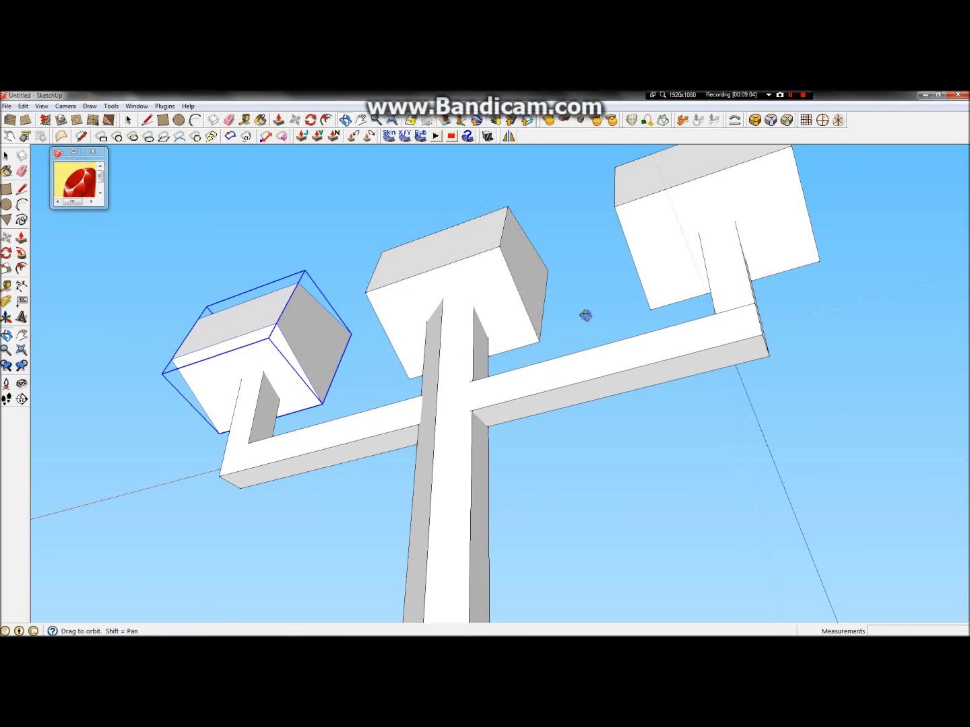
drag(404, 290, 134, 535)
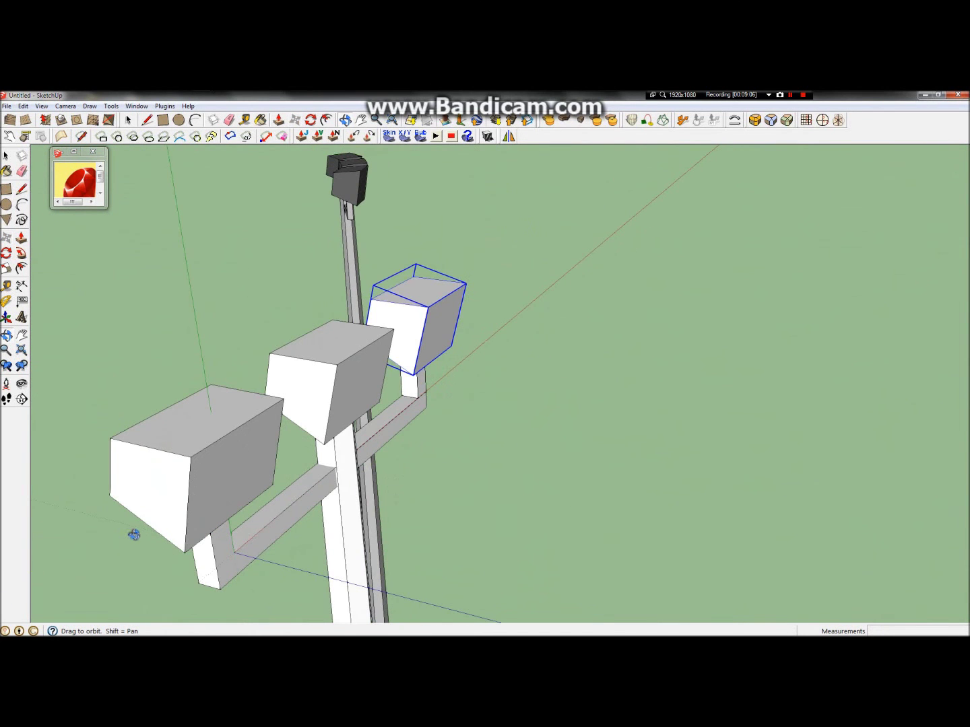
click(13, 154)
click(113, 418)
scroll(164, 480, up, 2)
click(248, 429)
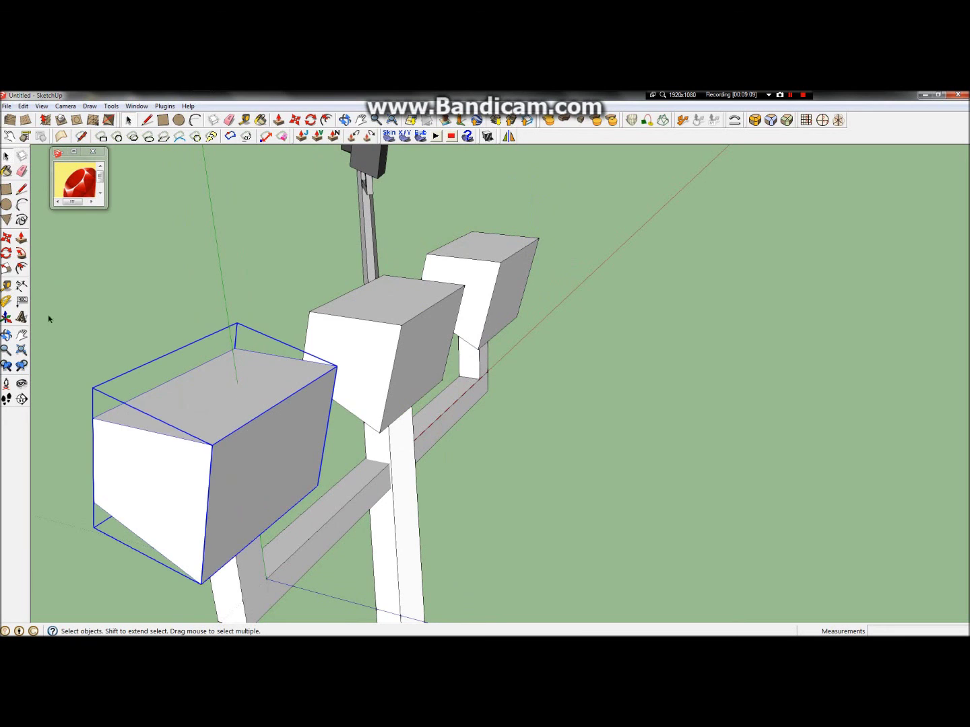
click(6, 254)
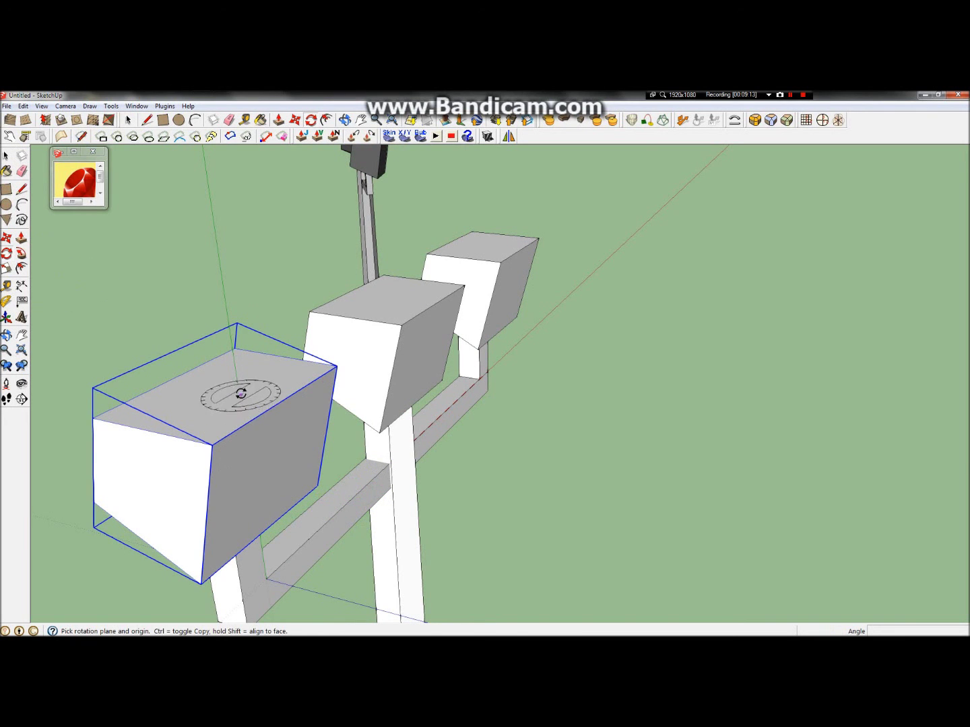
click(221, 390)
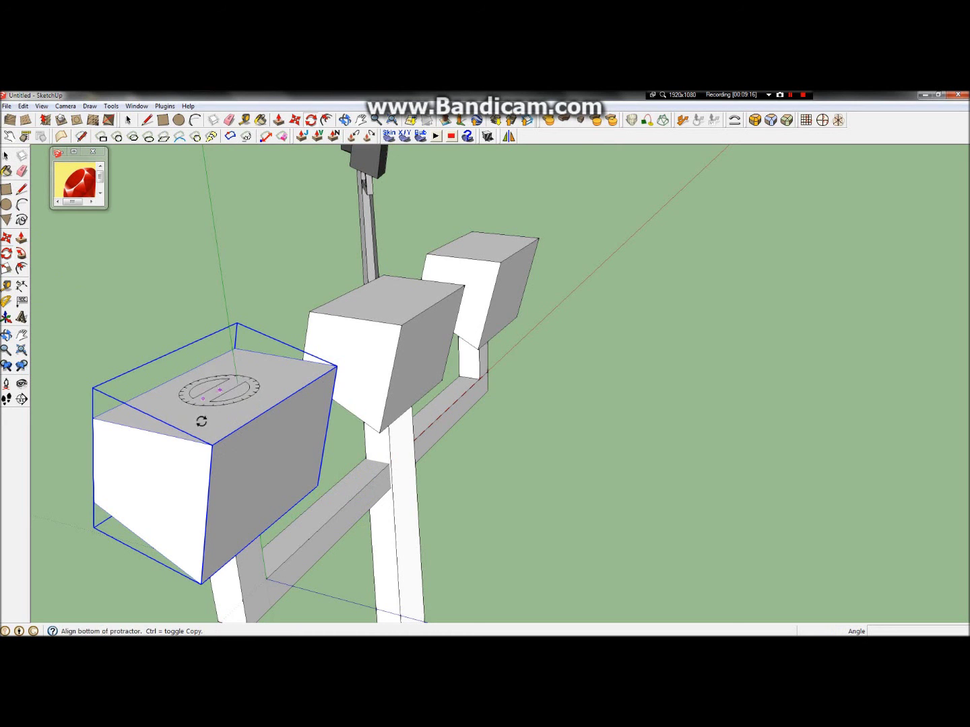
click(161, 465)
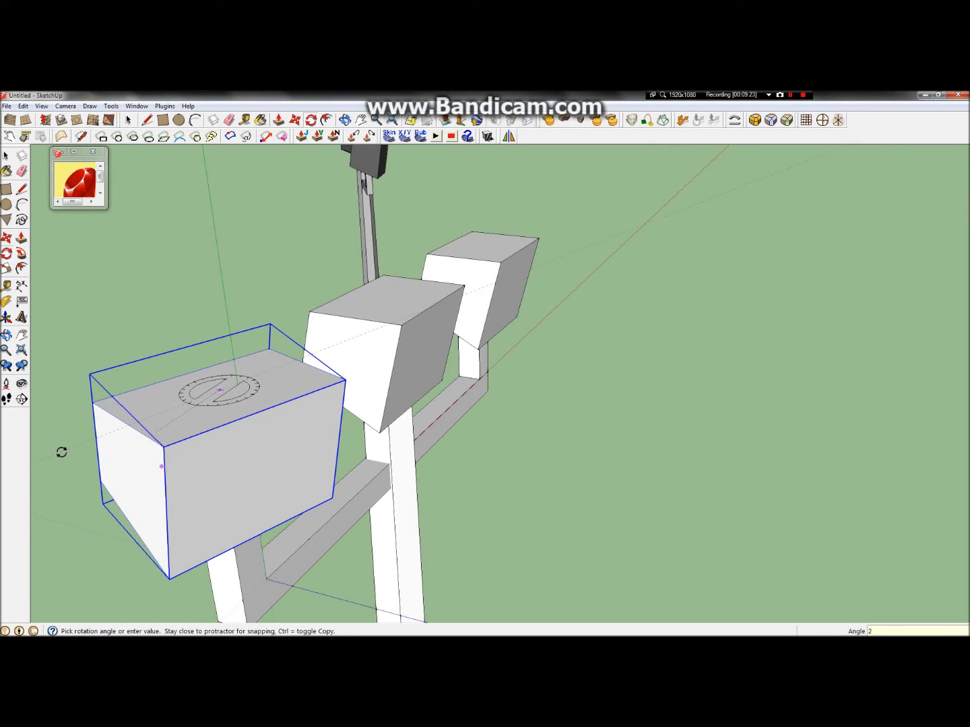
click(62, 452)
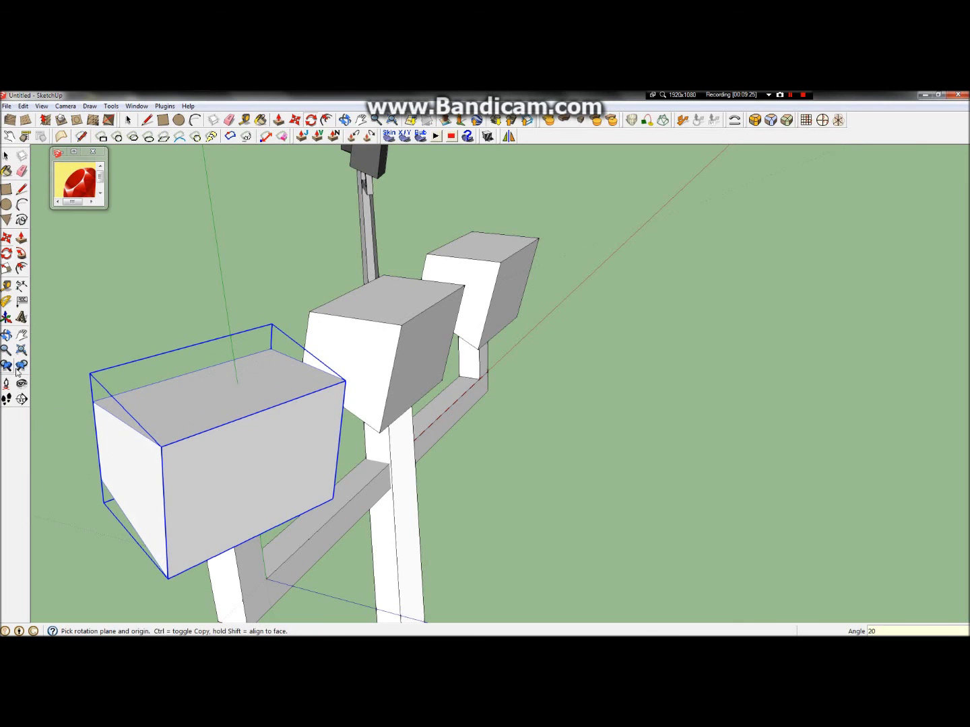
Rotate the lamp farthest from the origin 20 degrees in the plane of its top face, turning its large face outward from the pole.
click(6, 335)
drag(234, 472, 512, 434)
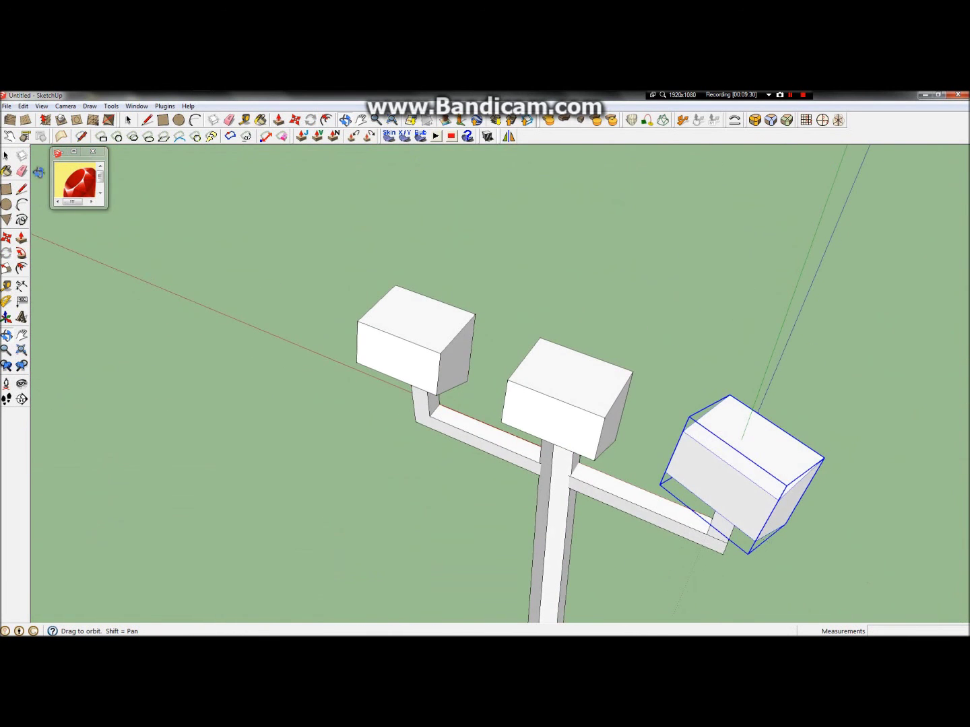
click(6, 155)
click(412, 351)
key(q)
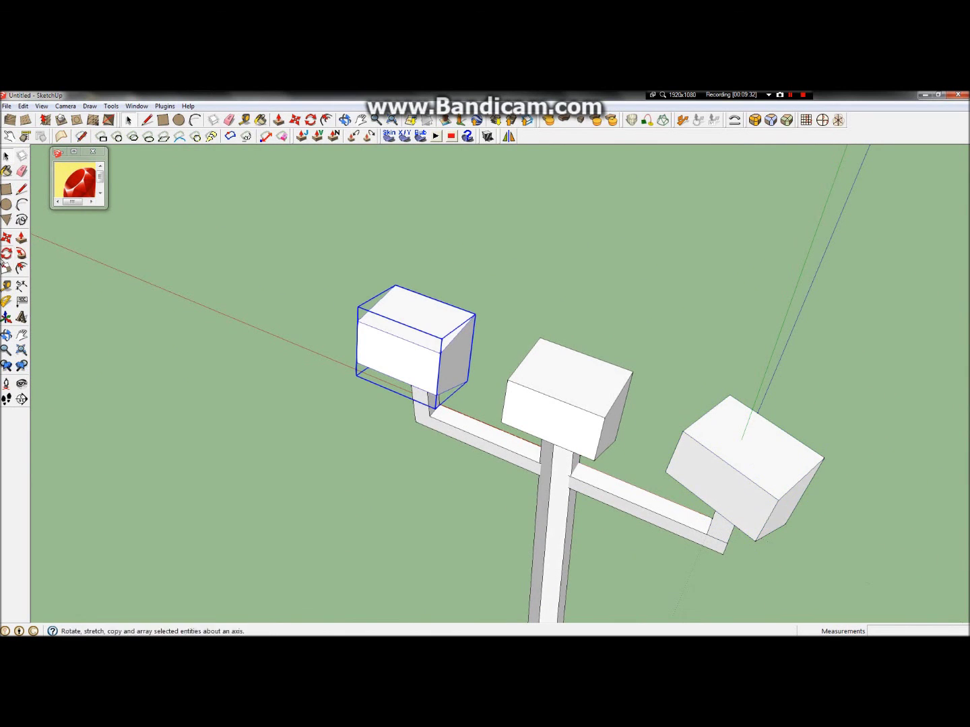
click(414, 320)
click(237, 270)
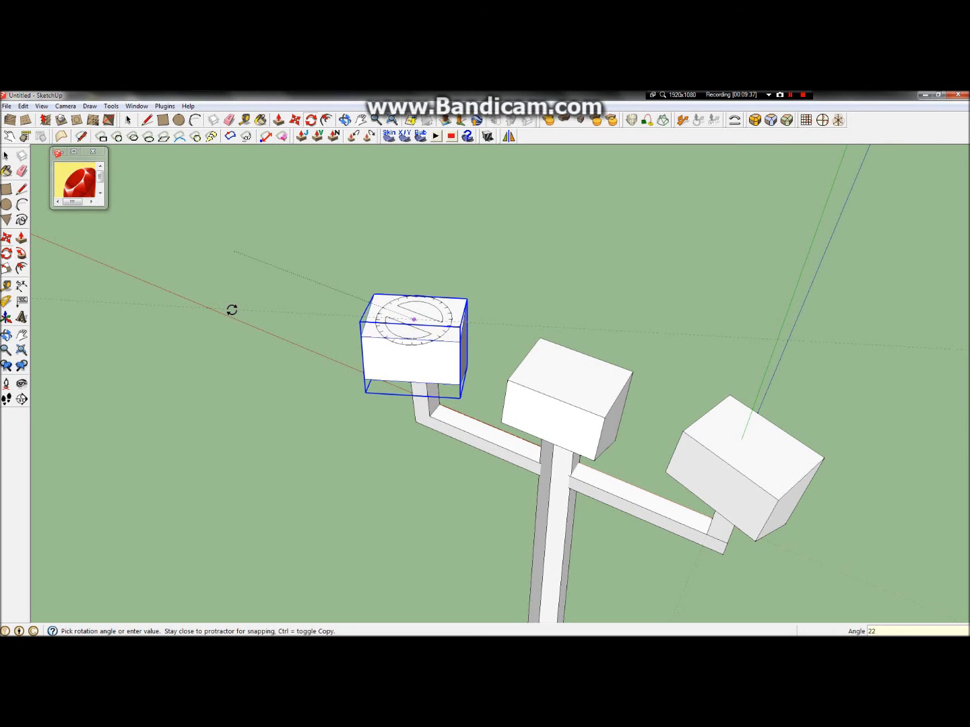
click(232, 310)
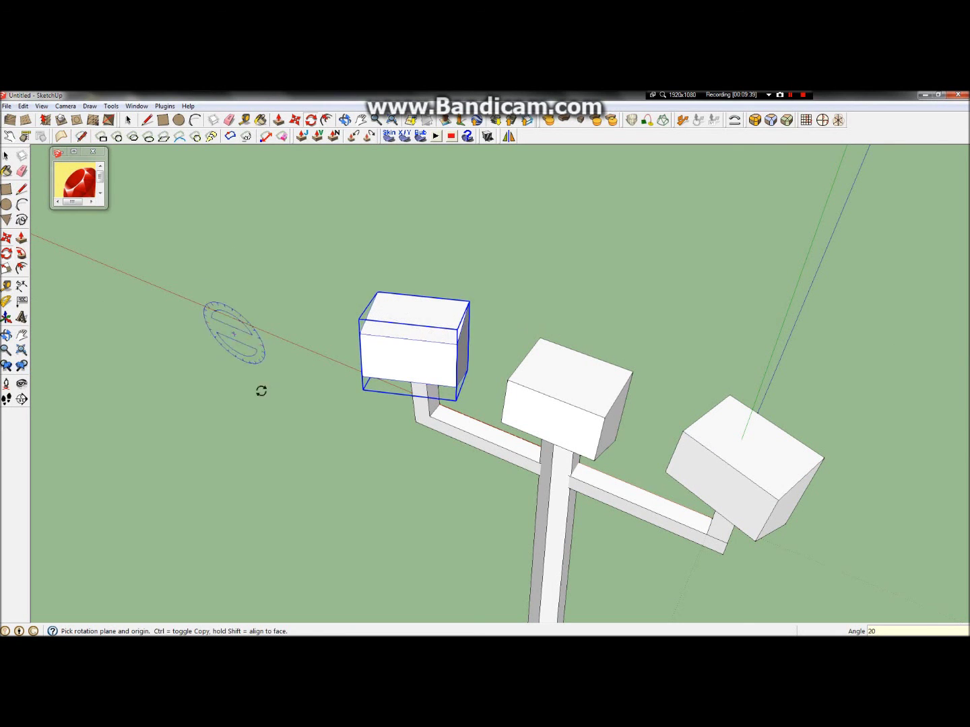
Move the middle lamp 2" along the blue axis, toward the side its large face points to.
key(o)
drag(585, 418, 517, 381)
key(space)
click(541, 378)
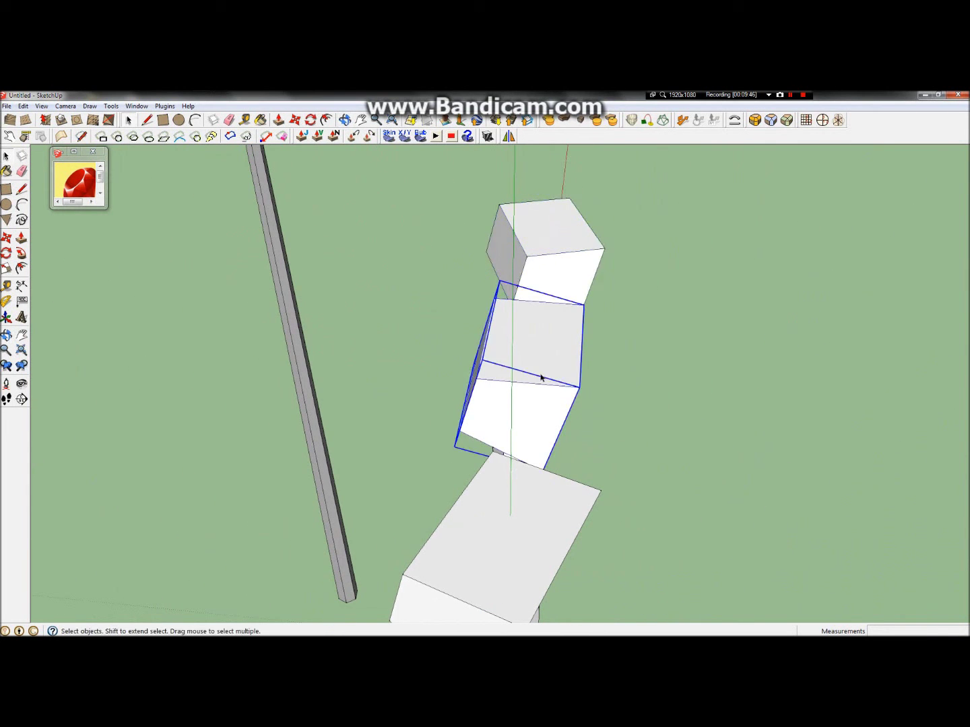
click(6, 240)
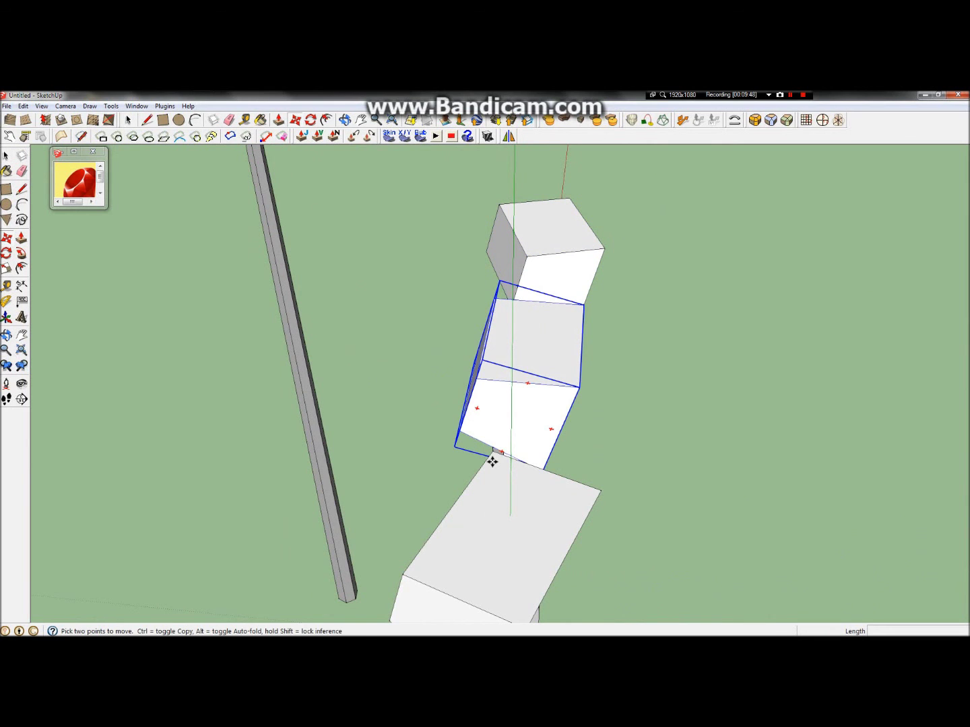
click(497, 423)
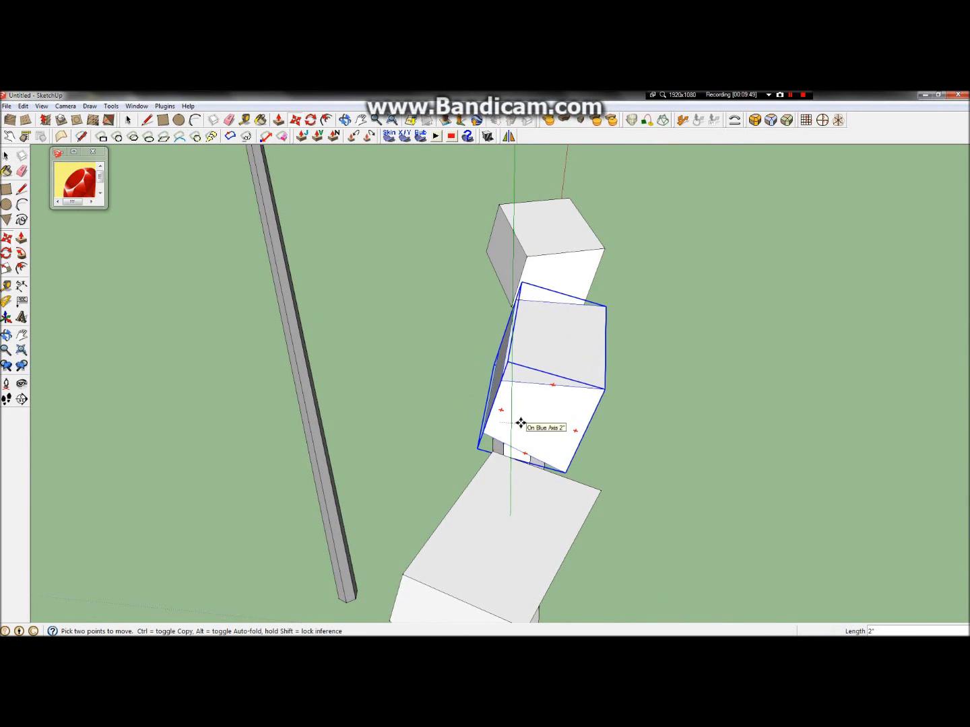
click(521, 423)
Lower the middle lamp 1" so that its underside sinks onto the top of the pole.
click(6, 336)
drag(492, 546, 731, 505)
scroll(495, 365, up, 7)
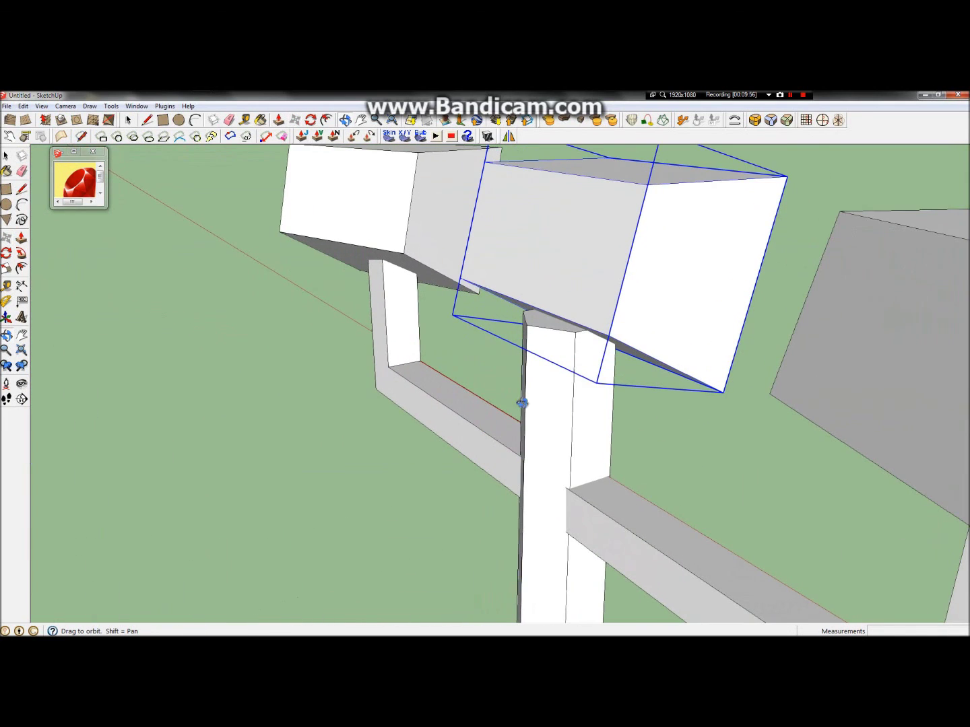
scroll(652, 404, down, 6)
drag(646, 439, 648, 444)
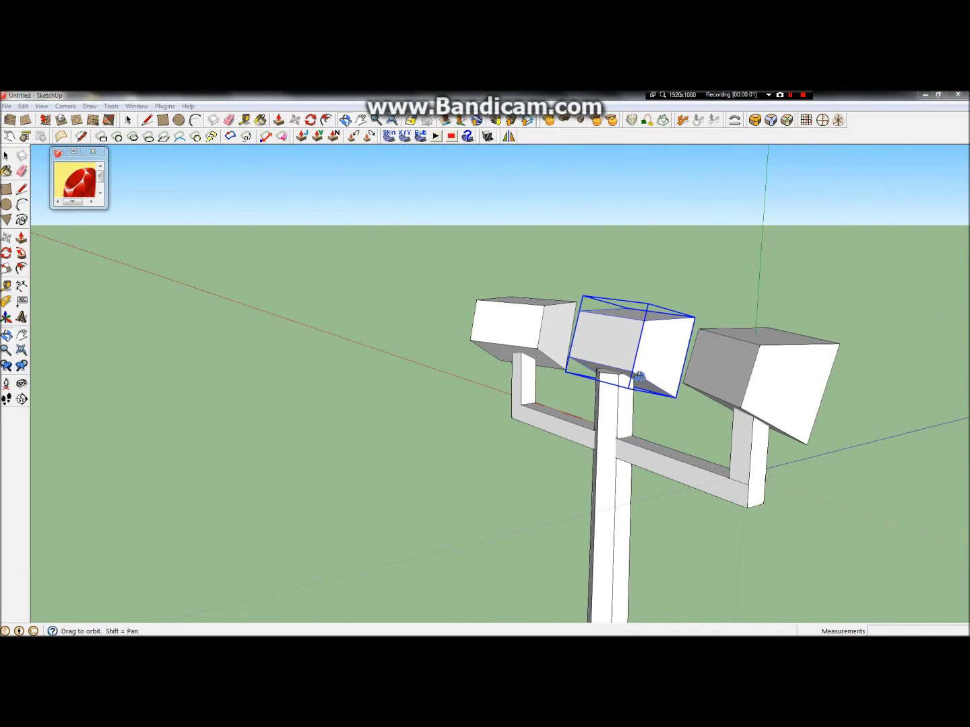
drag(635, 384, 634, 335)
scroll(625, 393, up, 5)
drag(584, 392, 533, 384)
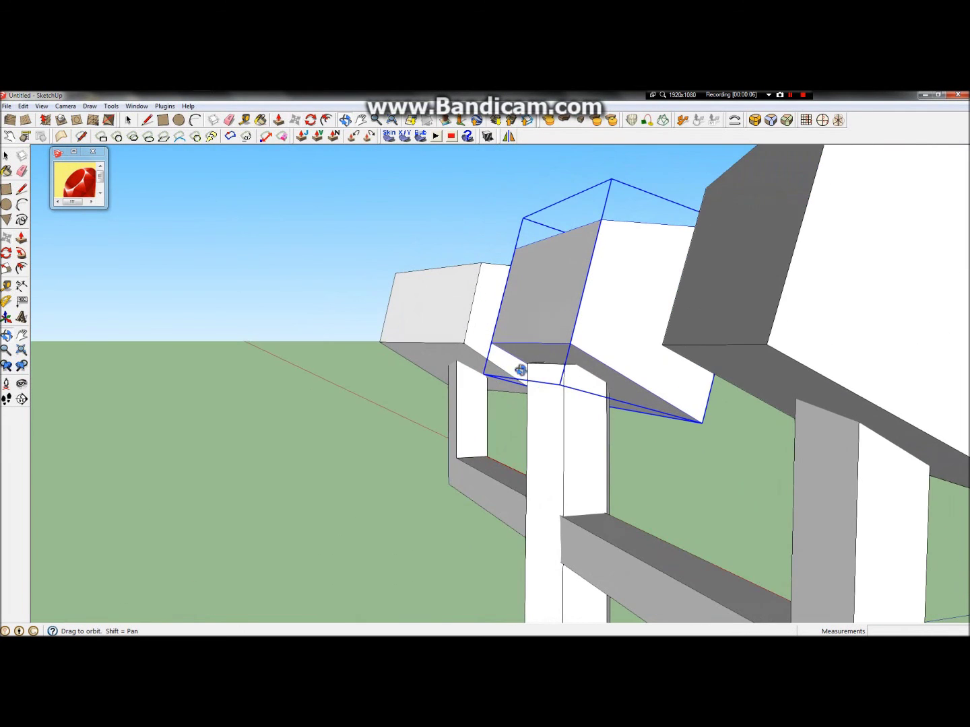
click(7, 238)
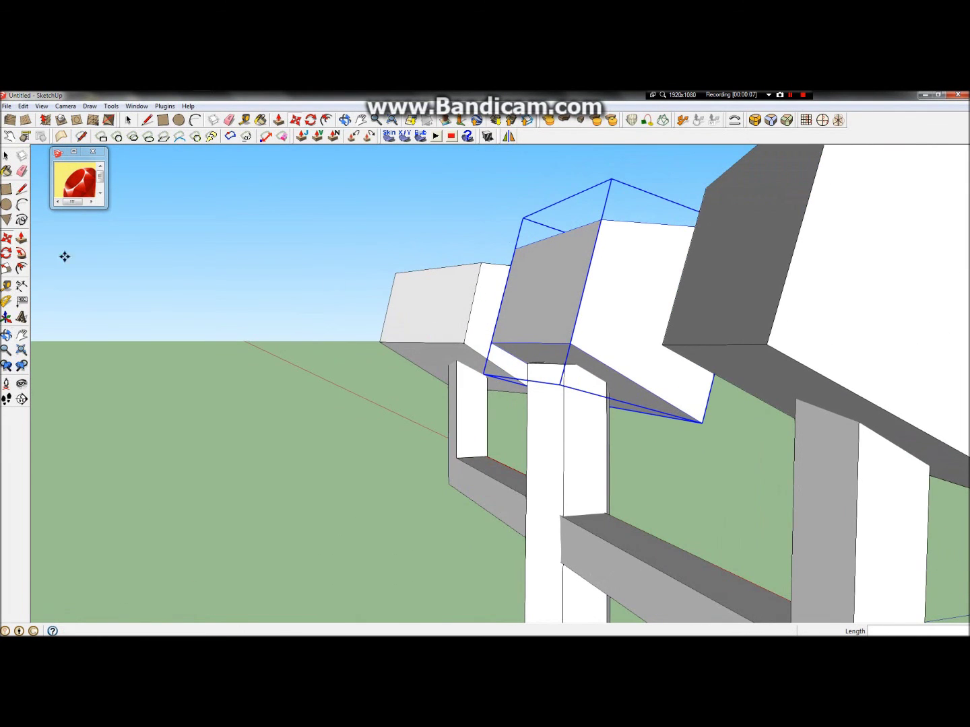
click(602, 321)
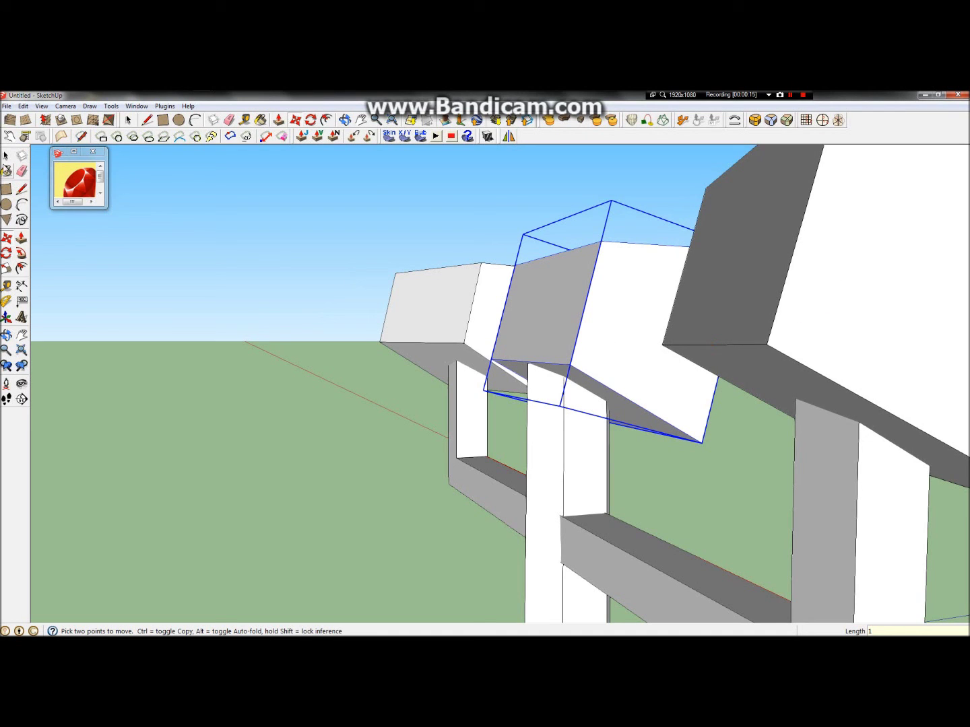
Lower the two outer lamps together by 1" onto their bracket uprights.
key(space)
click(472, 336)
ctrl+click(815, 322)
key(m)
click(456, 337)
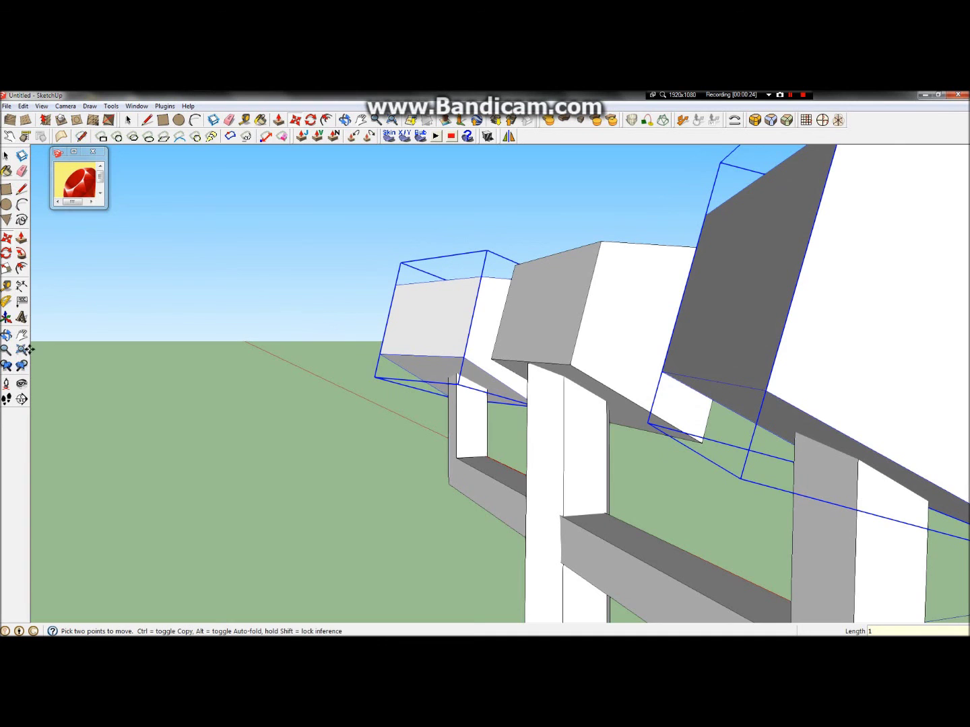
Examine the floodlight pole with its three lamps from several angles and compare it with the darker pole standing beside it.
key(o)
drag(624, 354, 445, 475)
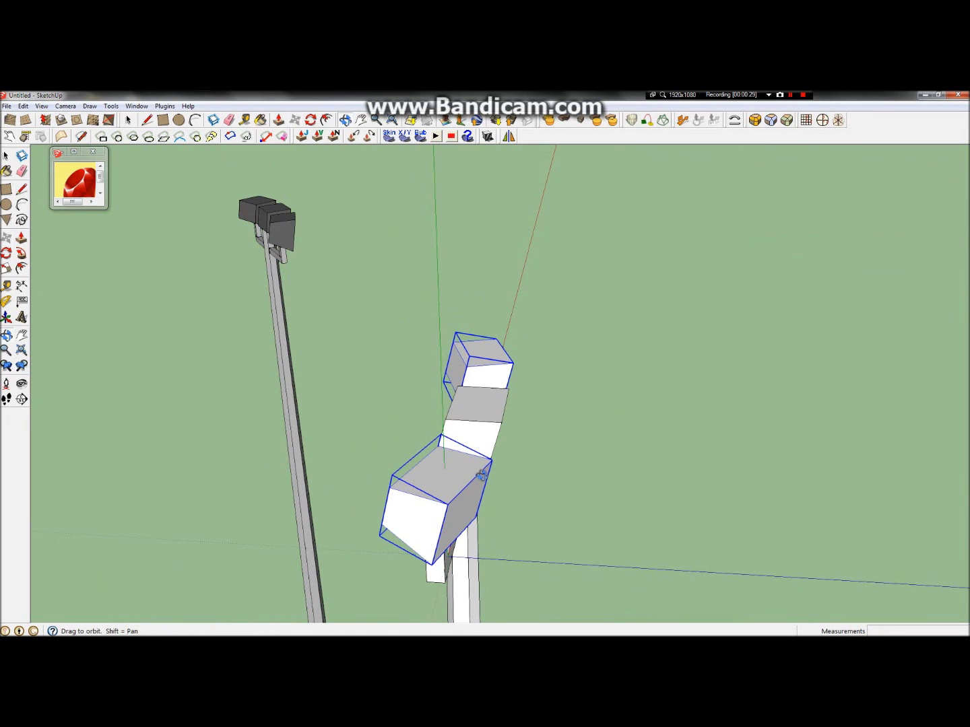
drag(483, 475, 442, 542)
scroll(415, 366, down, 6)
scroll(442, 543, up, 5)
scroll(443, 357, down, 8)
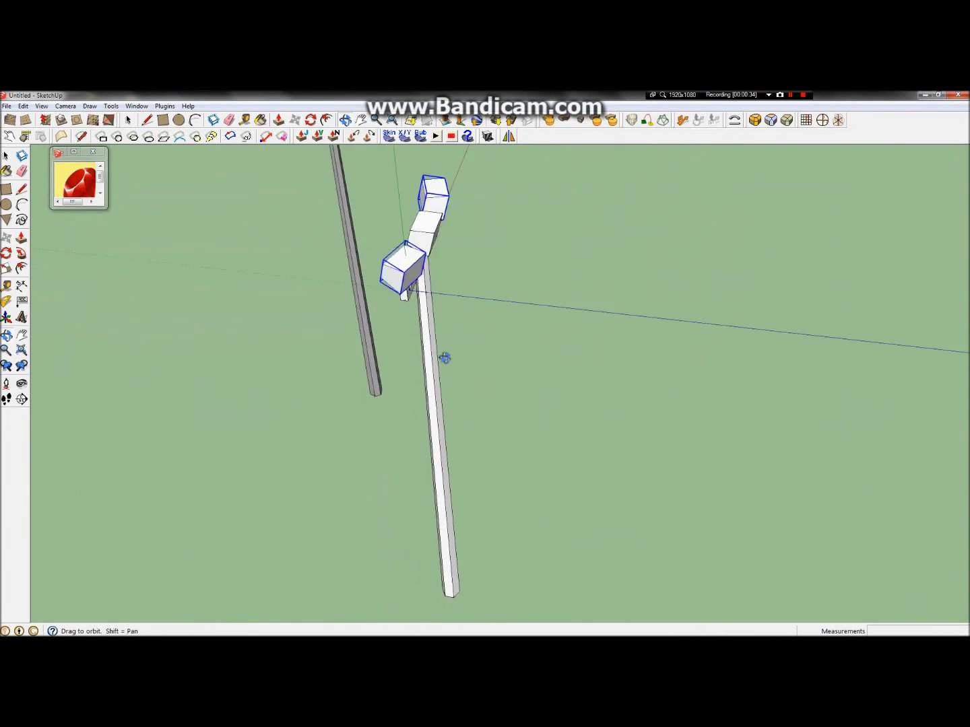
scroll(418, 200, up, 4)
scroll(418, 200, up, 6)
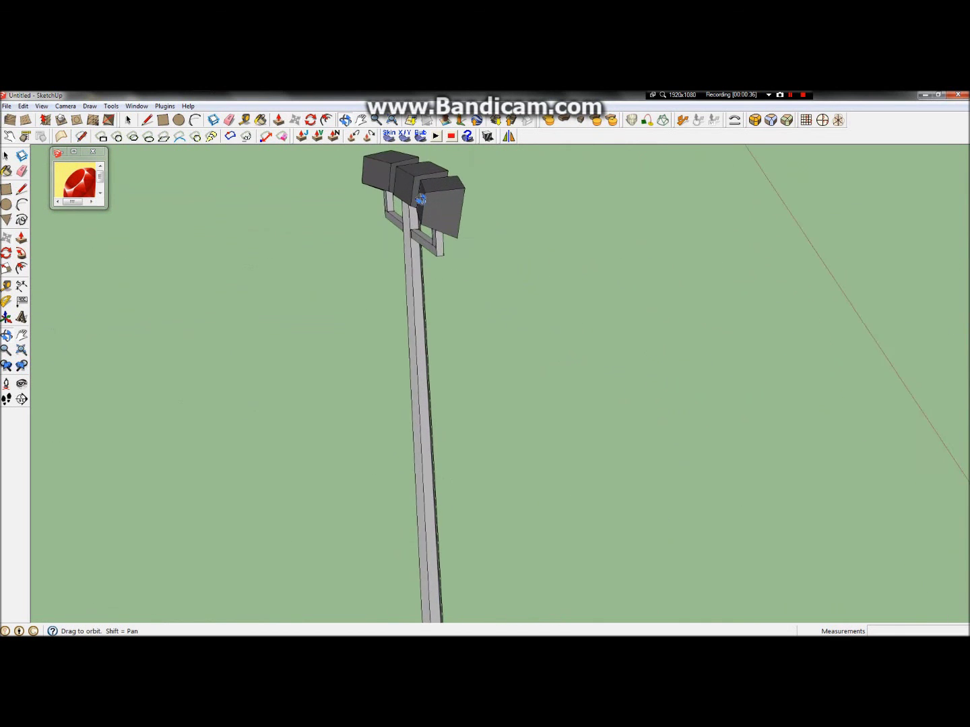
drag(458, 238, 555, 287)
drag(621, 239, 455, 222)
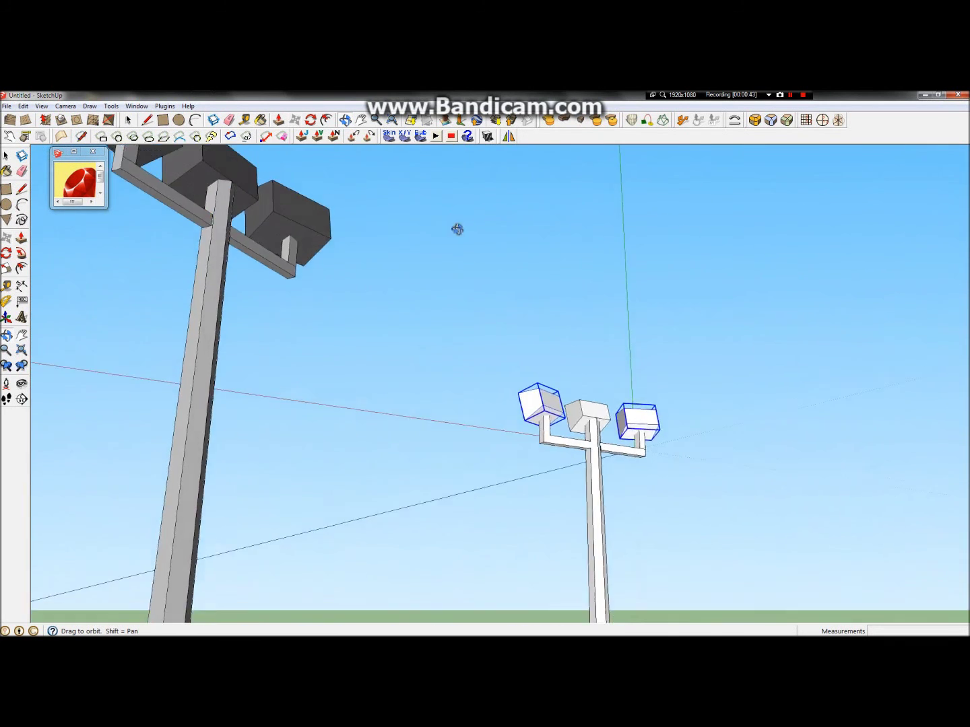